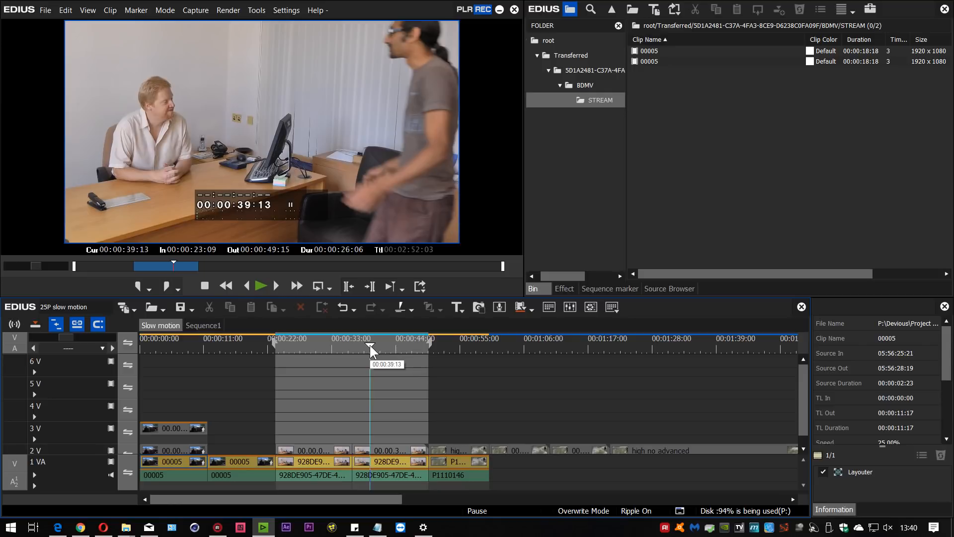
# Set the in point at 00:00:49:15, play the surfing clip full screen to judge its slow motion, and return to the timeline at 00:01:18:05.
pyautogui.moveTo(371, 344); pyautogui.dragTo(550, 341)
pyautogui.press('i')
pyautogui.moveTo(431, 342)
pyautogui.mouseDown()
pyautogui.moveTo(478, 342)
pyautogui.moveTo(436, 347)
pyautogui.mouseUp()
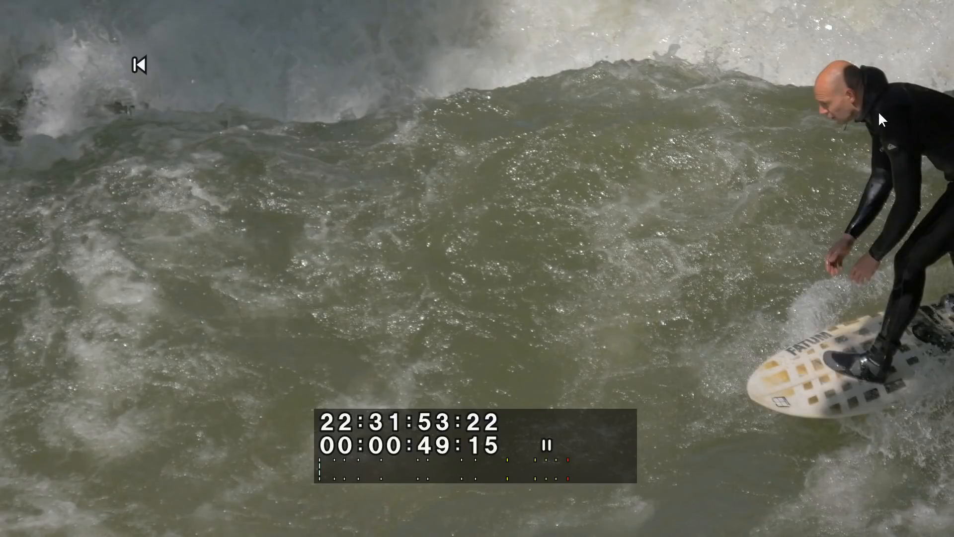
pyautogui.press('space')
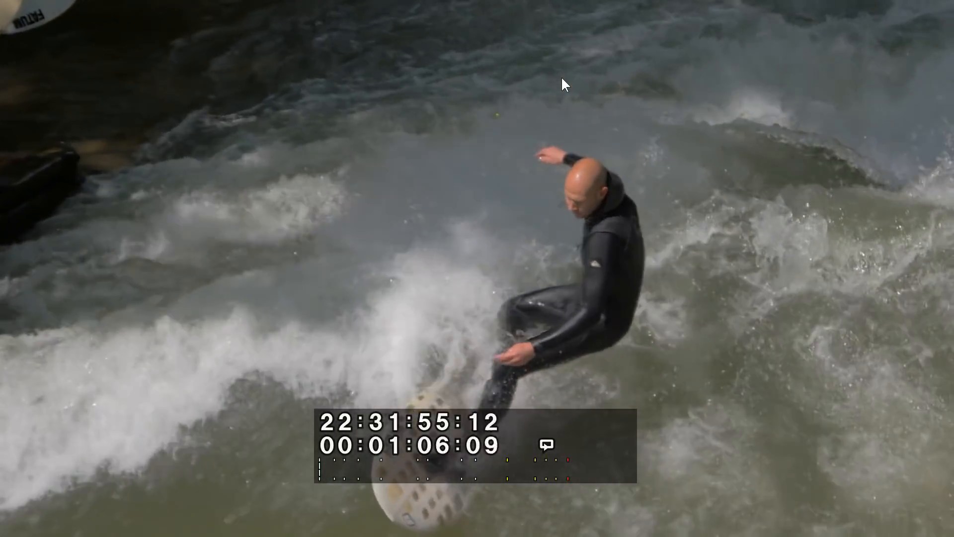
pyautogui.click(491, 350)
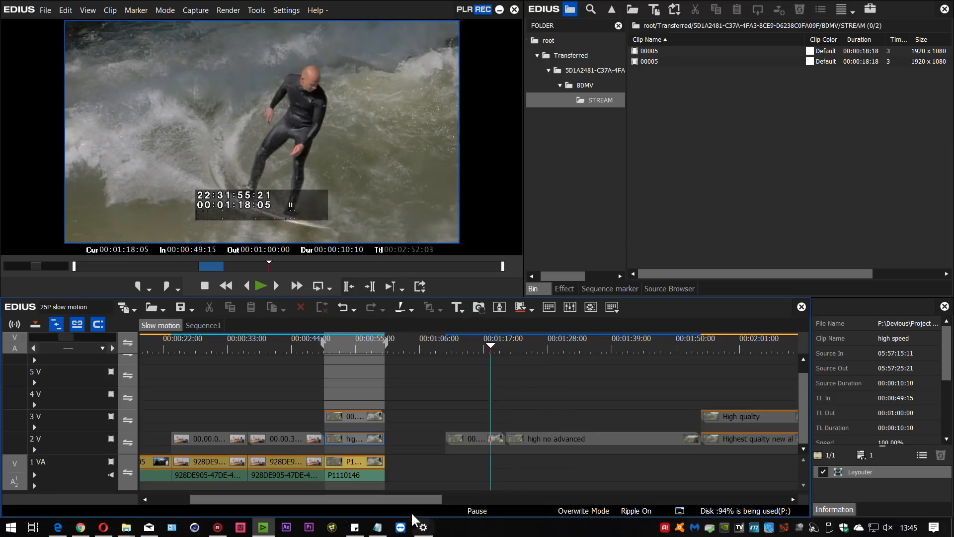
# Open the field options in the time effect settings of the P1110146 clip starting at 00:02:32:21.
pyautogui.moveTo(422, 499); pyautogui.dragTo(510, 498)
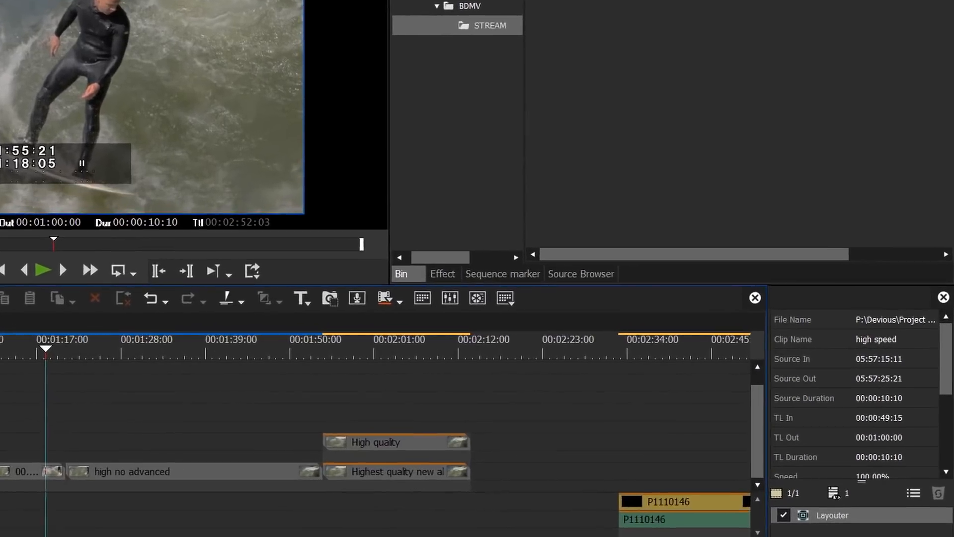
pyautogui.rightClick(610, 517)
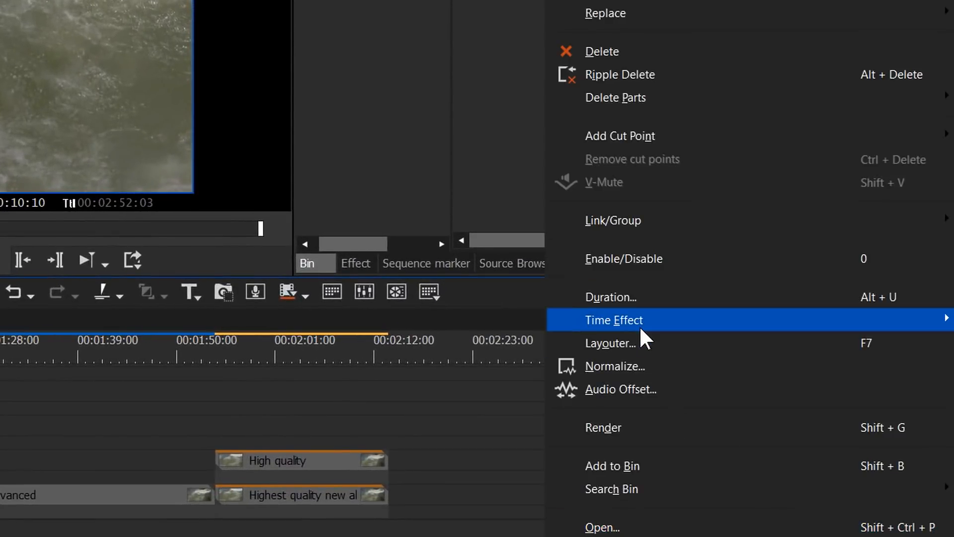
pyautogui.moveTo(658, 329)
pyautogui.click(400, 389)
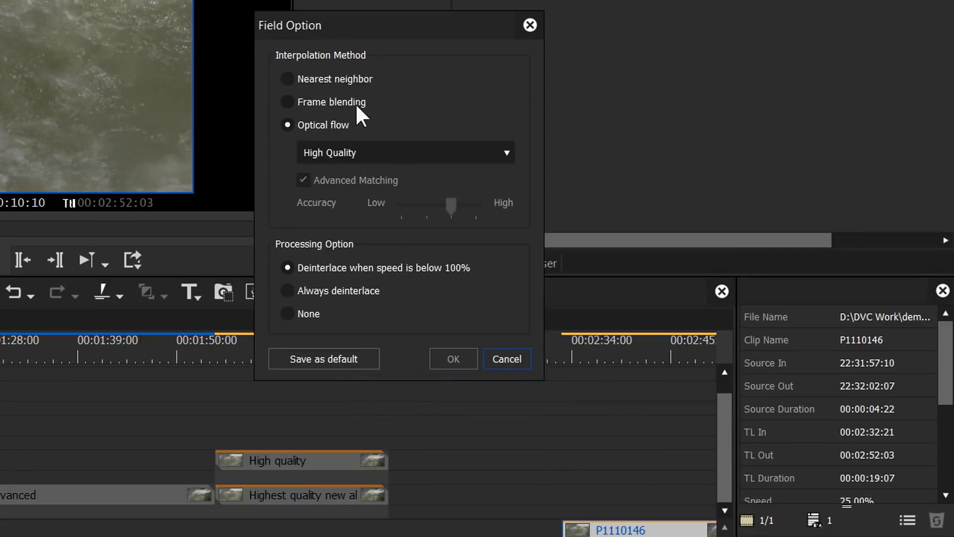
# Try the High Speed and High Quality optical flow presets, and choose Custom as the preset.
pyautogui.click(353, 154)
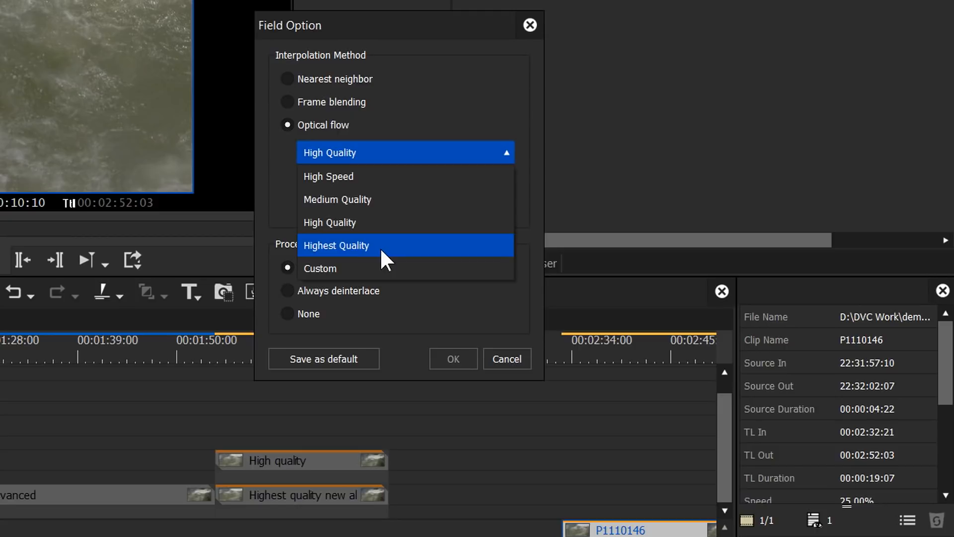
pyautogui.click(378, 177)
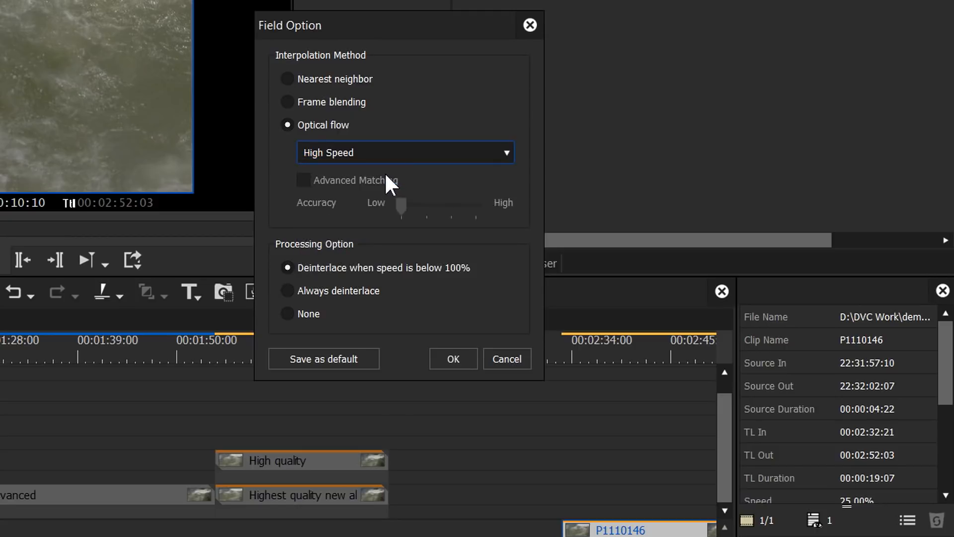
pyautogui.click(407, 153)
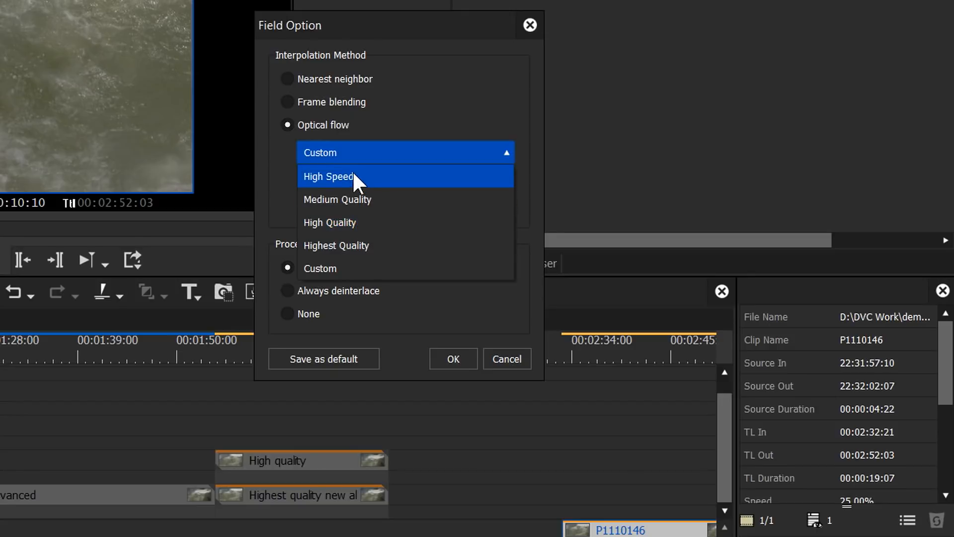
pyautogui.click(366, 228)
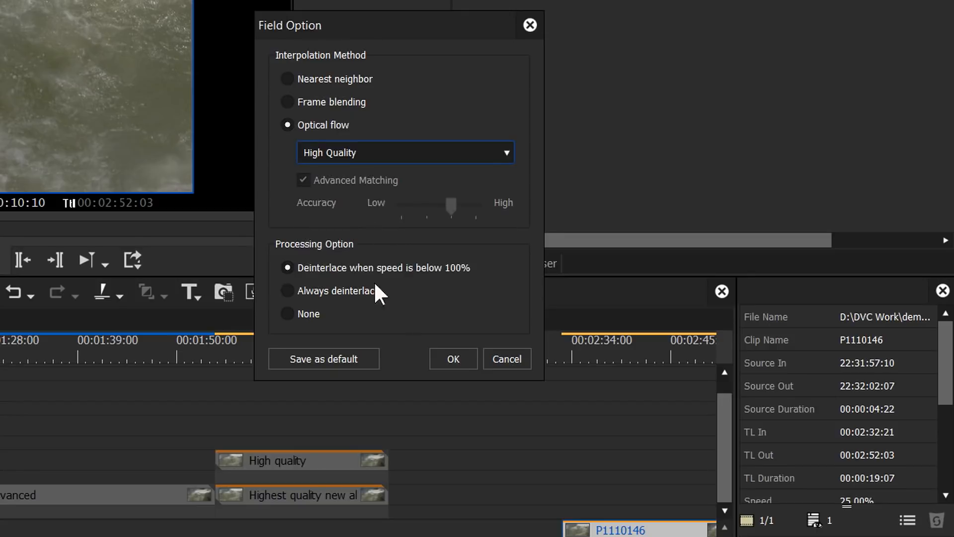
pyautogui.click(362, 158)
pyautogui.click(350, 266)
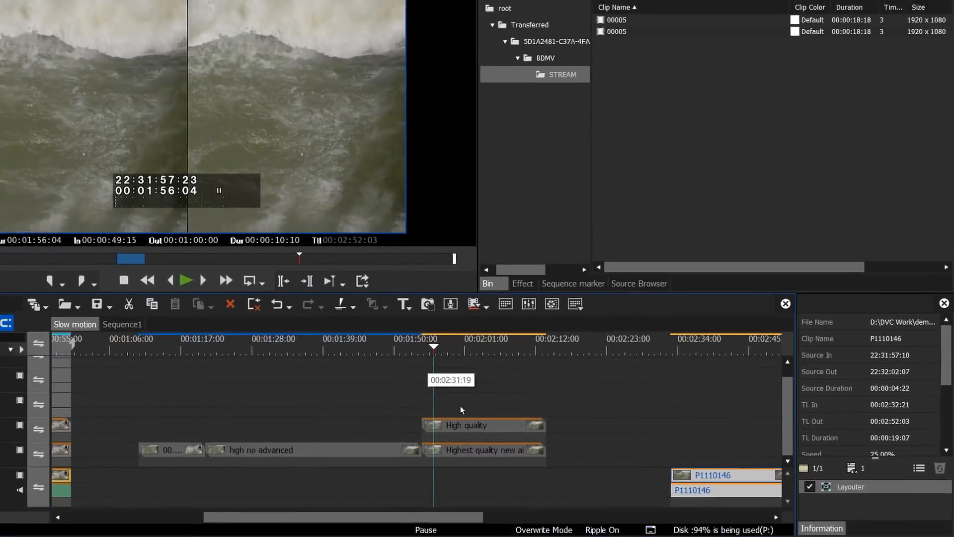
# Play the side-by-side comparison of the two quality clips full screen and move the in point back to 00:01:54:07.
pyautogui.click(478, 418)
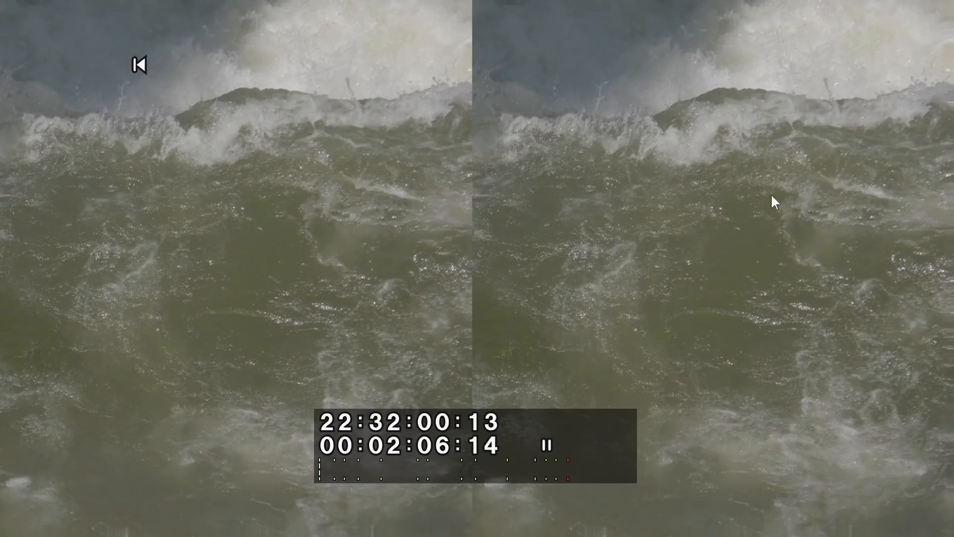
pyautogui.press('space')
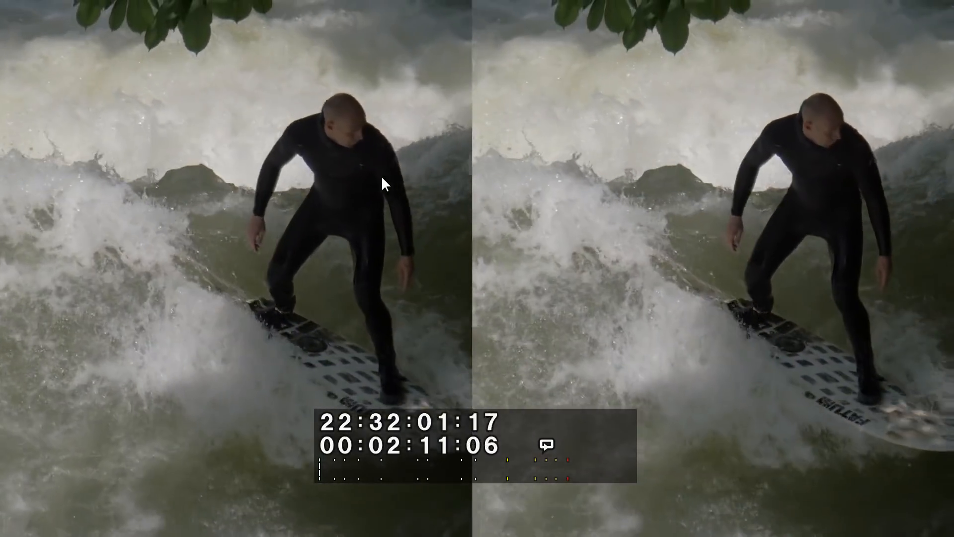
pyautogui.press('Escape')
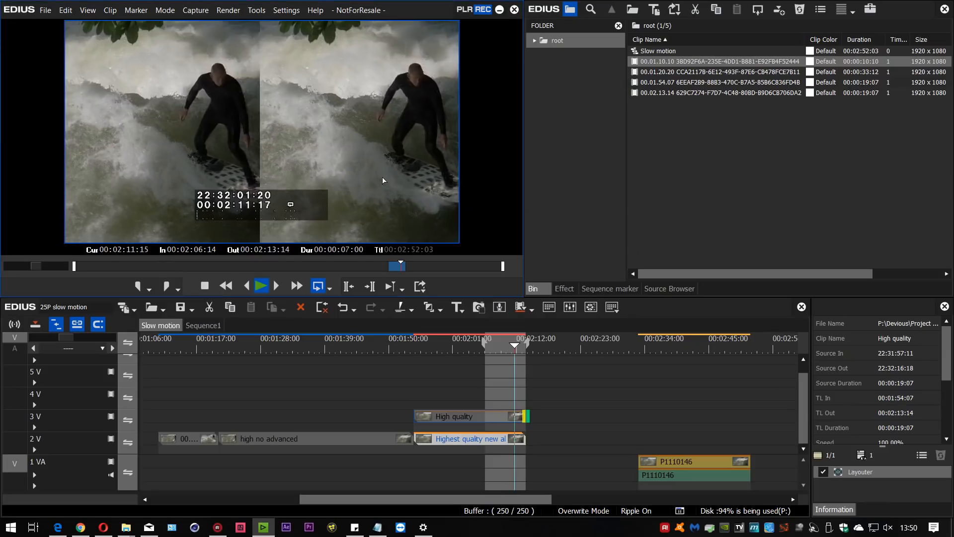
pyautogui.moveTo(485, 344); pyautogui.dragTo(414, 342)
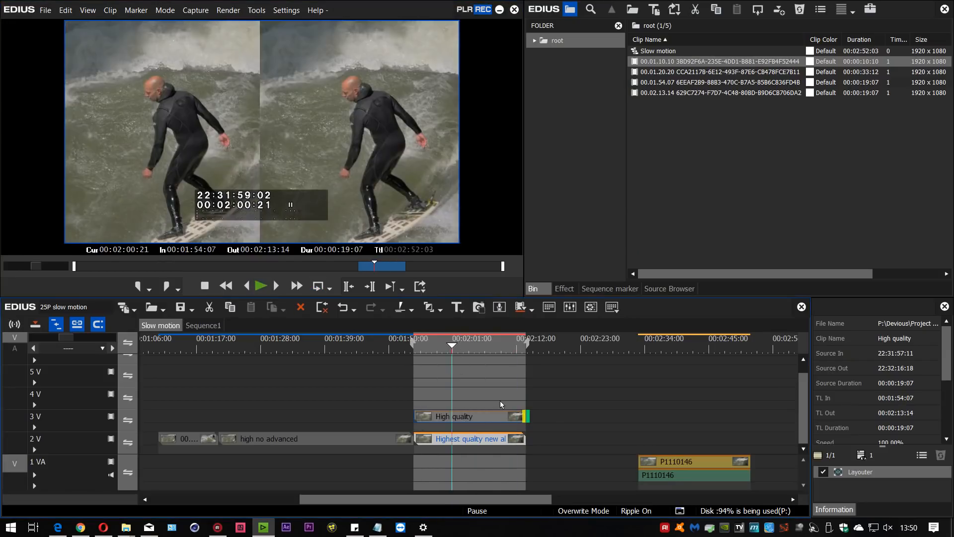
# Set the in and out points around the P1110146 clip and move the playhead into that range.
pyautogui.click(698, 462)
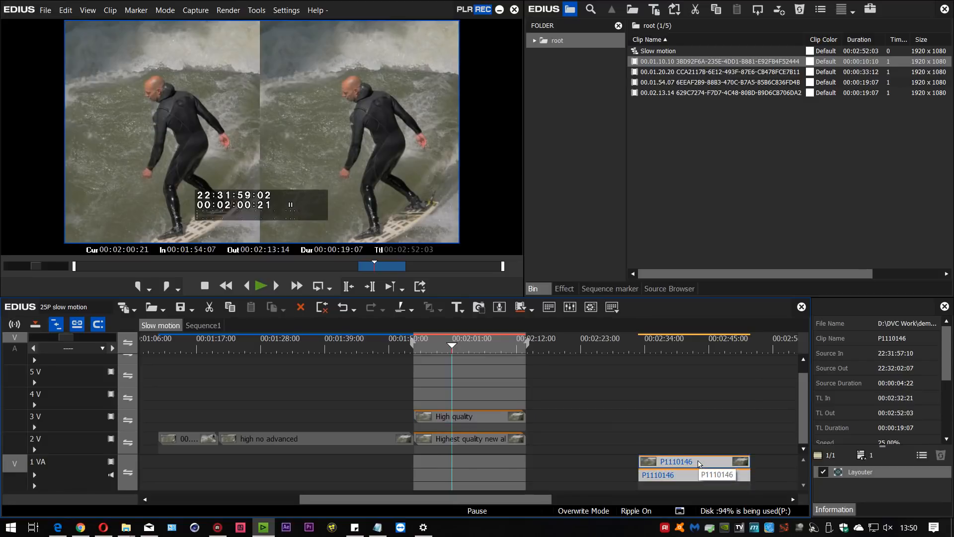
pyautogui.press('z')
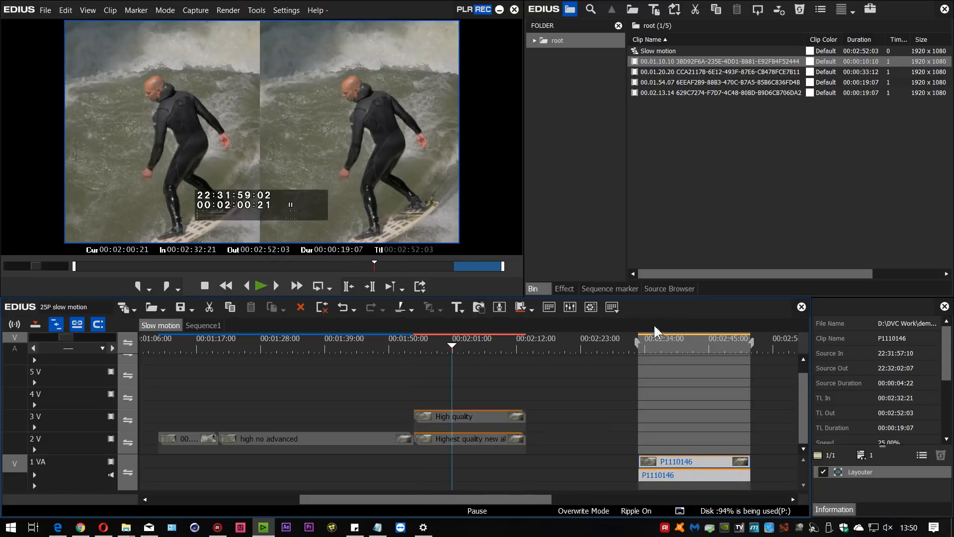
pyautogui.moveTo(669, 343)
pyautogui.mouseDown()
pyautogui.moveTo(703, 345)
pyautogui.moveTo(682, 348)
pyautogui.mouseUp()
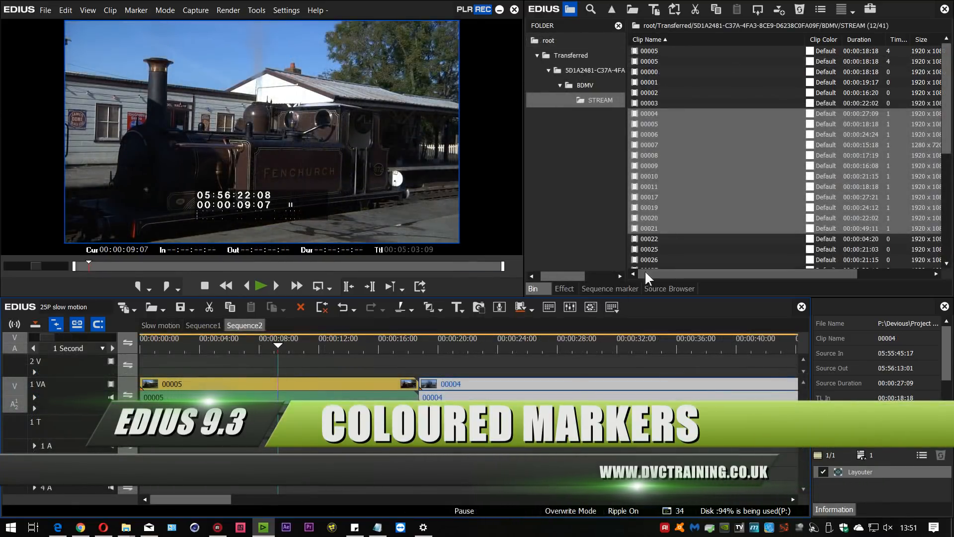
# Show the sequence marker list and place markers at 00:00:09:10, 00:00:25:10 and 00:00:34:00 in Sequence2.
pyautogui.click(624, 288)
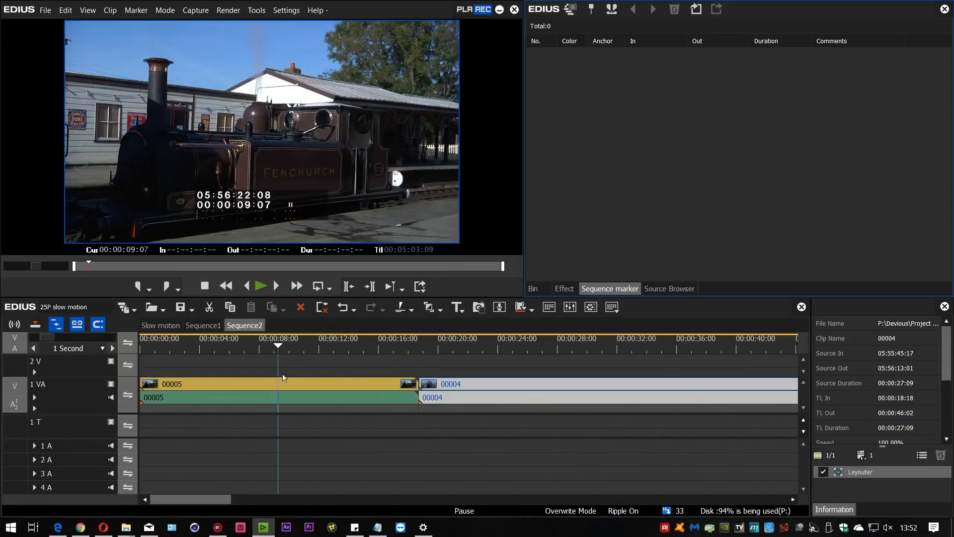
pyautogui.moveTo(275, 347); pyautogui.dragTo(279, 347)
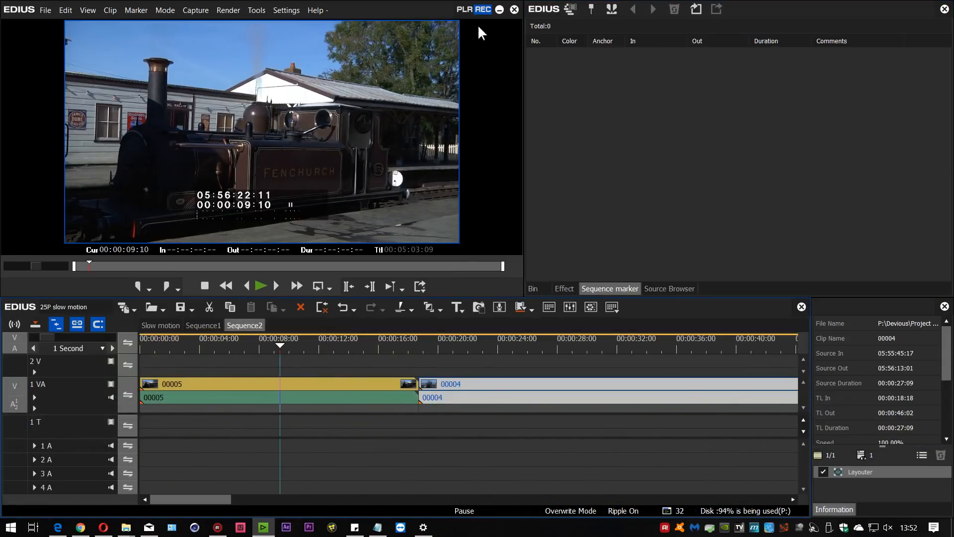
pyautogui.click(591, 10)
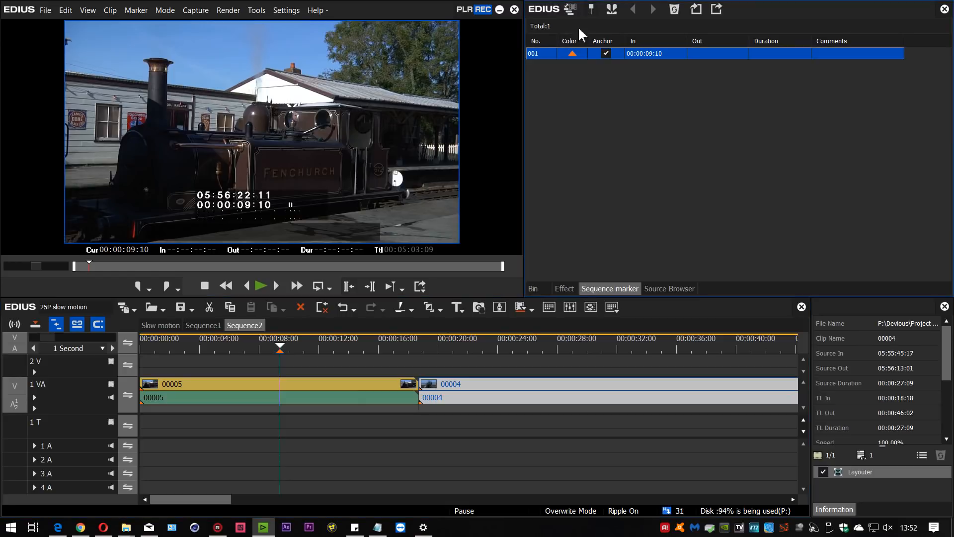
pyautogui.click(519, 348)
pyautogui.press('v')
pyautogui.moveTo(612, 346); pyautogui.dragTo(647, 345)
pyautogui.click(591, 9)
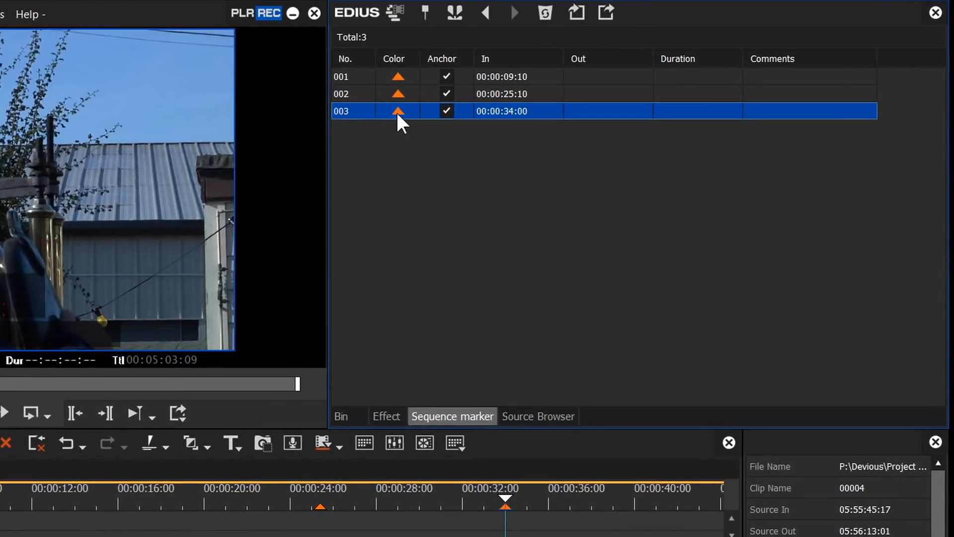
# Colour sequence marker 003 red and marker 002 yellow.
pyautogui.click(396, 94)
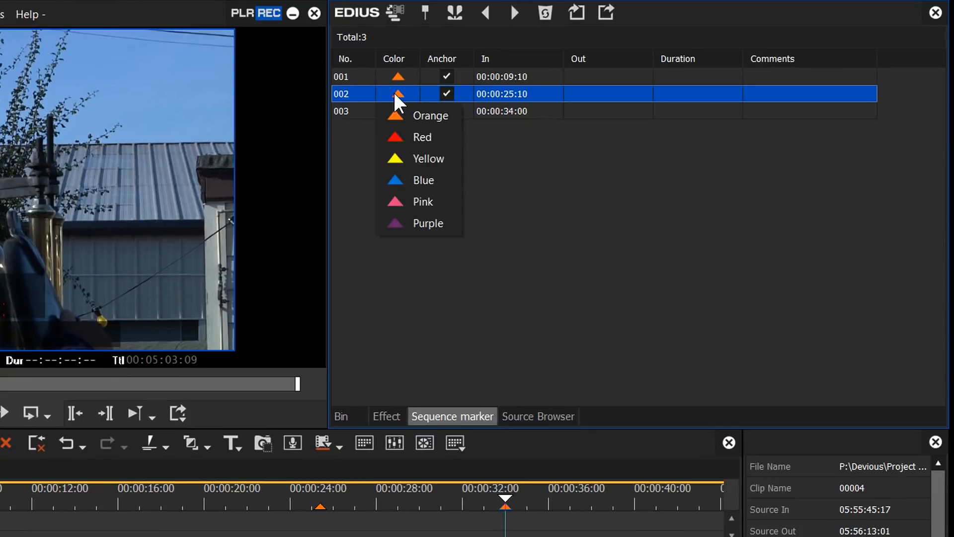
pyautogui.click(428, 132)
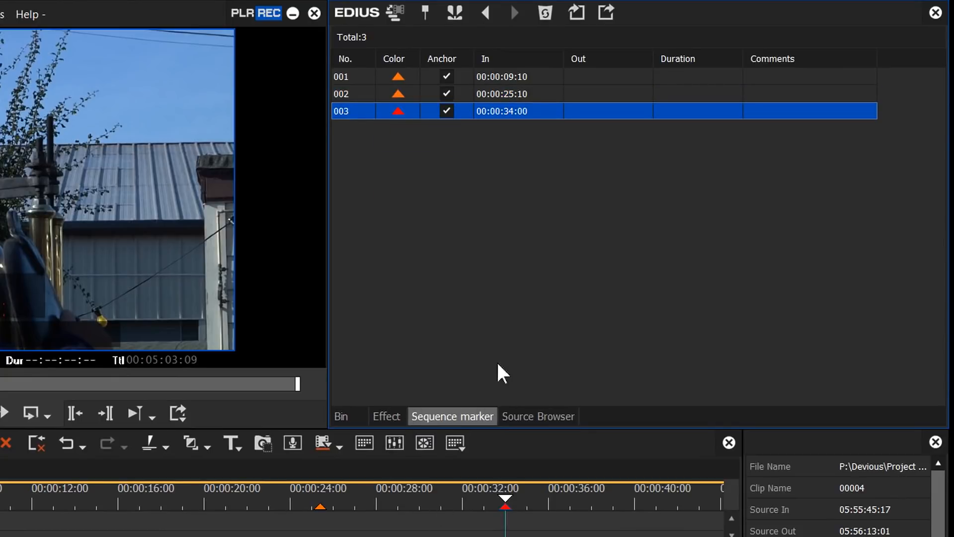
pyautogui.click(403, 94)
pyautogui.click(399, 95)
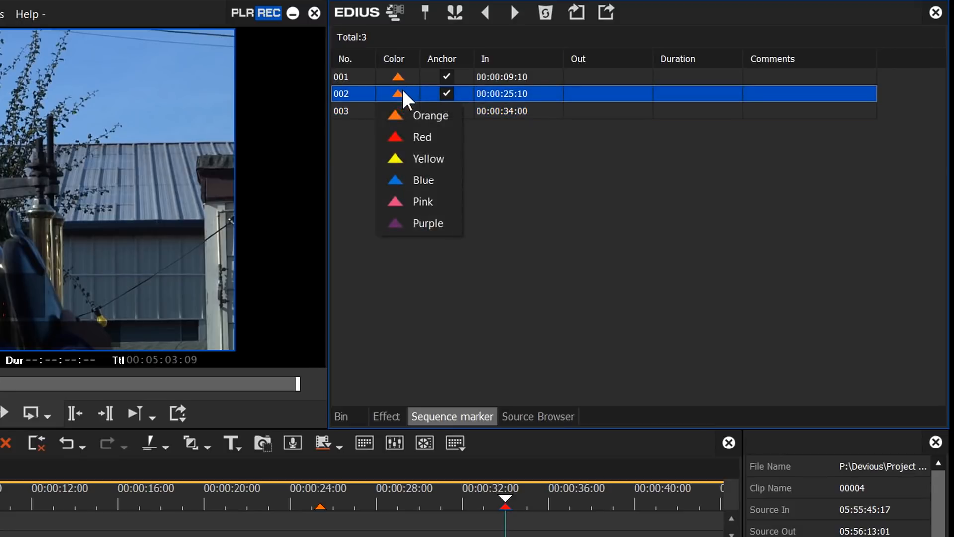
pyautogui.click(416, 159)
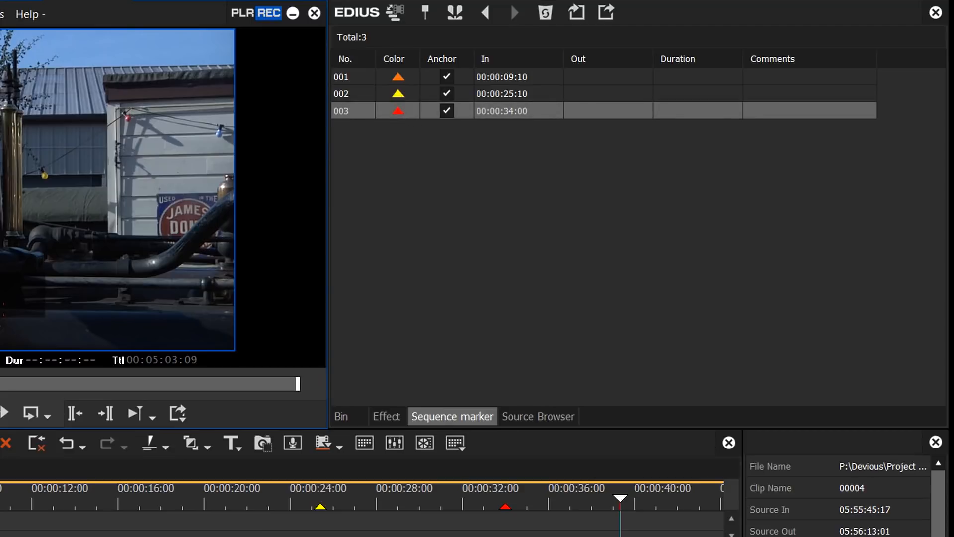
pyautogui.click(221, 498)
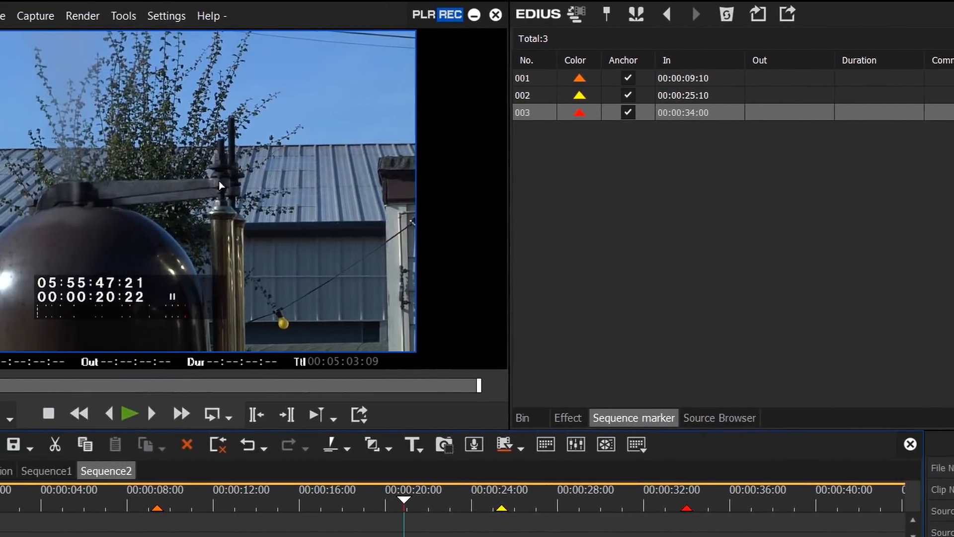
# Open the button customisation in the user settings and choose the Marker button set for editing.
pyautogui.click(166, 15)
pyautogui.click(189, 58)
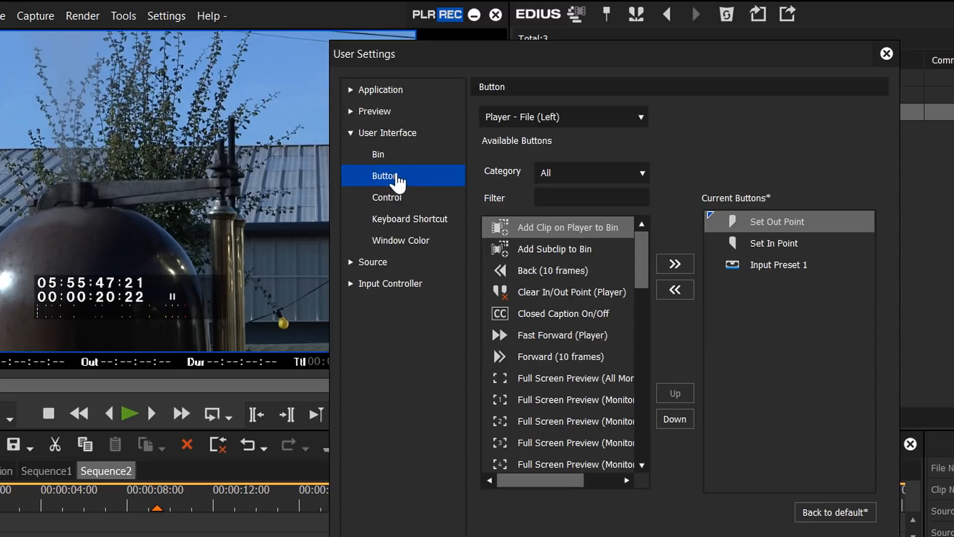
pyautogui.click(570, 120)
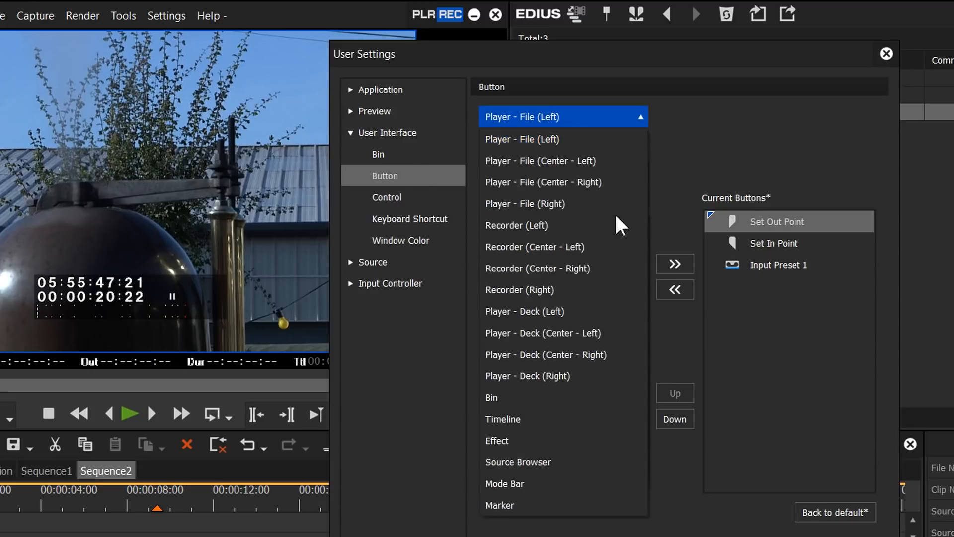
pyautogui.click(500, 507)
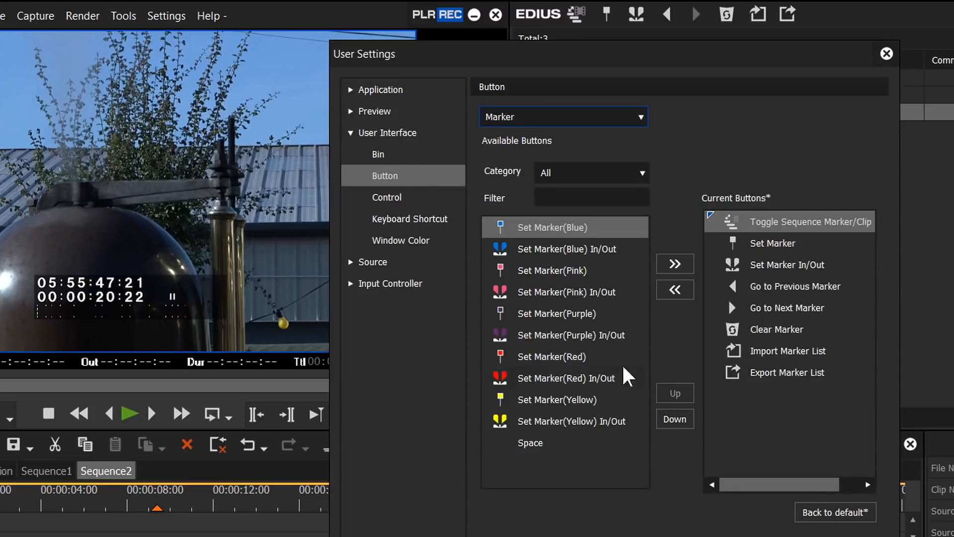
# Add the Set Marker buttons for Red, Blue, Pink and Yellow to the current marker buttons.
pyautogui.click(551, 356)
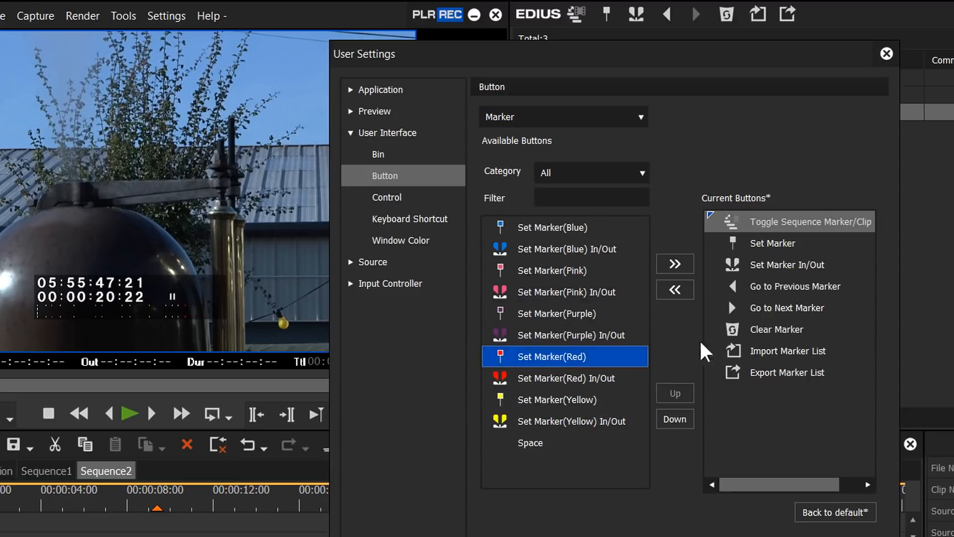
pyautogui.click(674, 268)
pyautogui.click(549, 228)
pyautogui.click(675, 262)
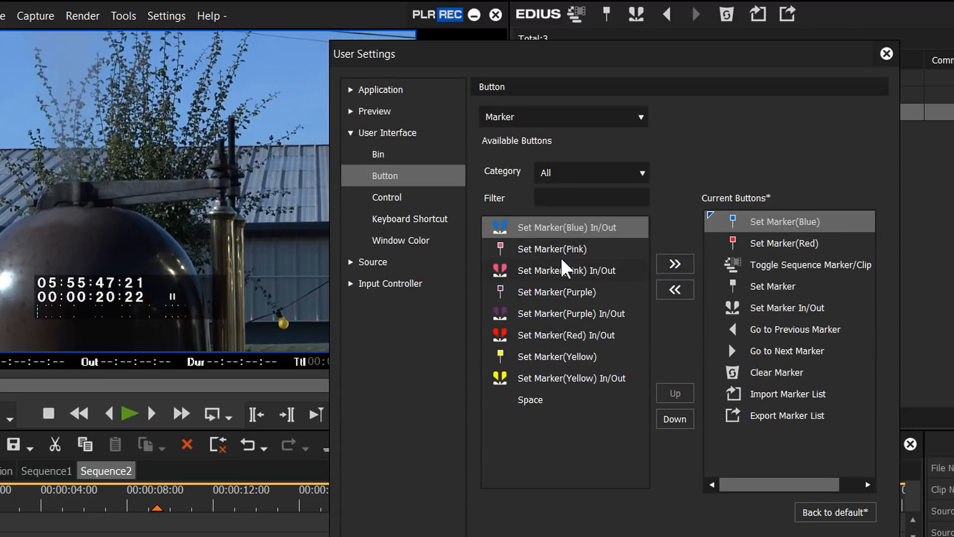
pyautogui.click(559, 250)
pyautogui.click(675, 264)
pyautogui.click(570, 334)
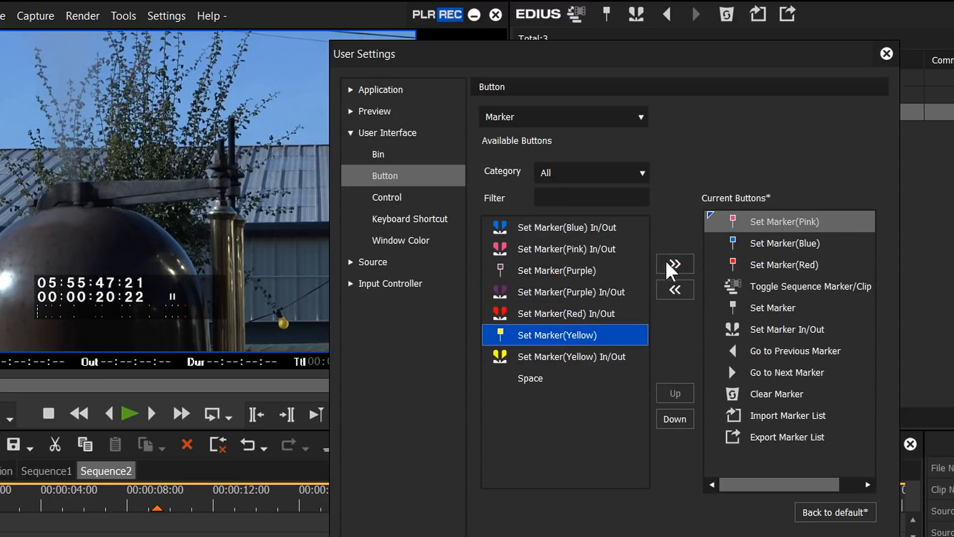
pyautogui.click(675, 264)
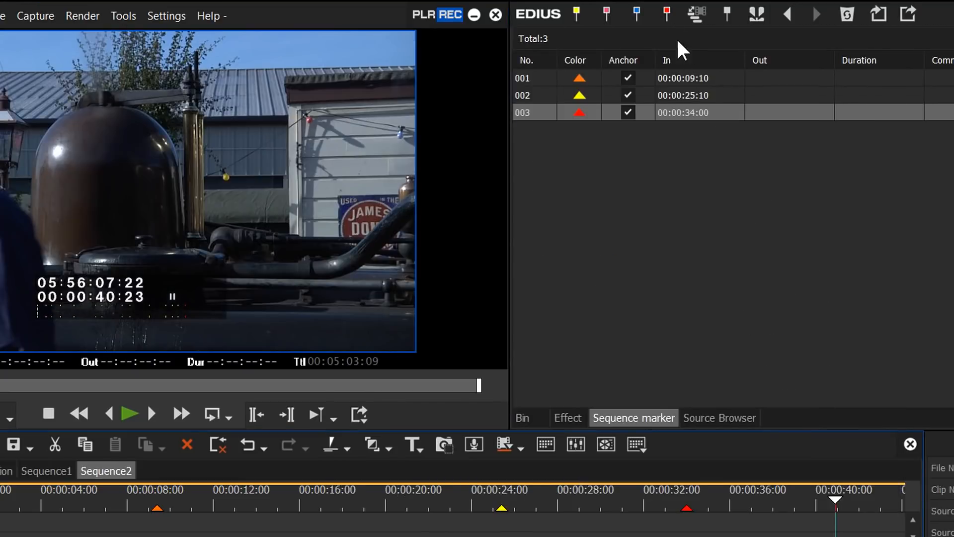
# Place a red sequence marker at 00:00:40:23 and a blue one at 00:00:53:05.
pyautogui.click(667, 14)
pyautogui.moveTo(894, 492); pyautogui.dragTo(924, 490)
pyautogui.click(637, 14)
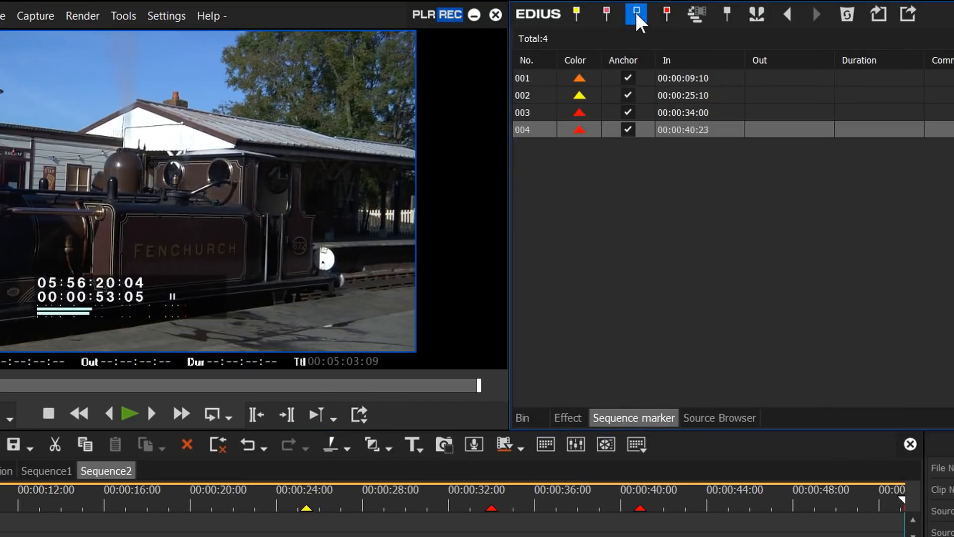
# Open the keyboard shortcut customisation in the user settings and filter the operations by "marker".
pyautogui.click(164, 16)
pyautogui.click(159, 60)
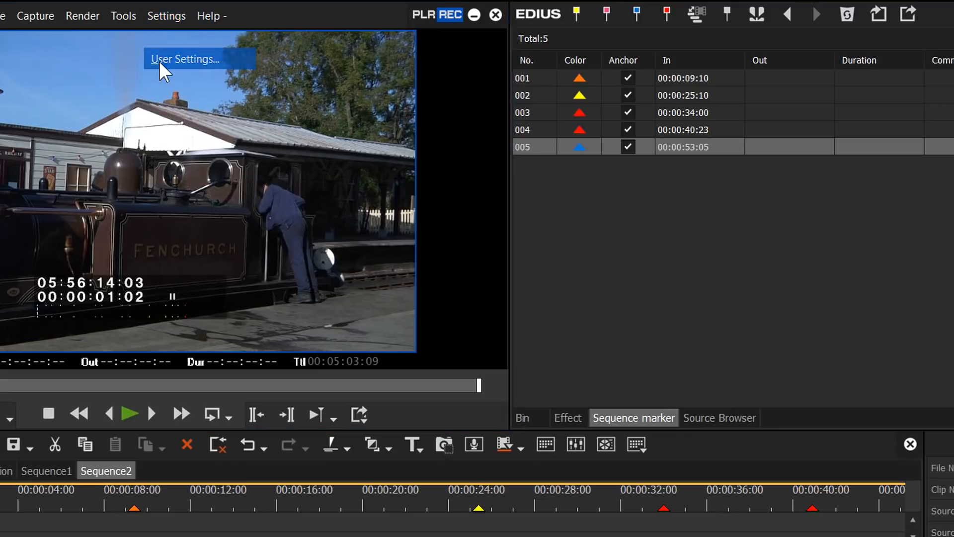
pyautogui.click(410, 219)
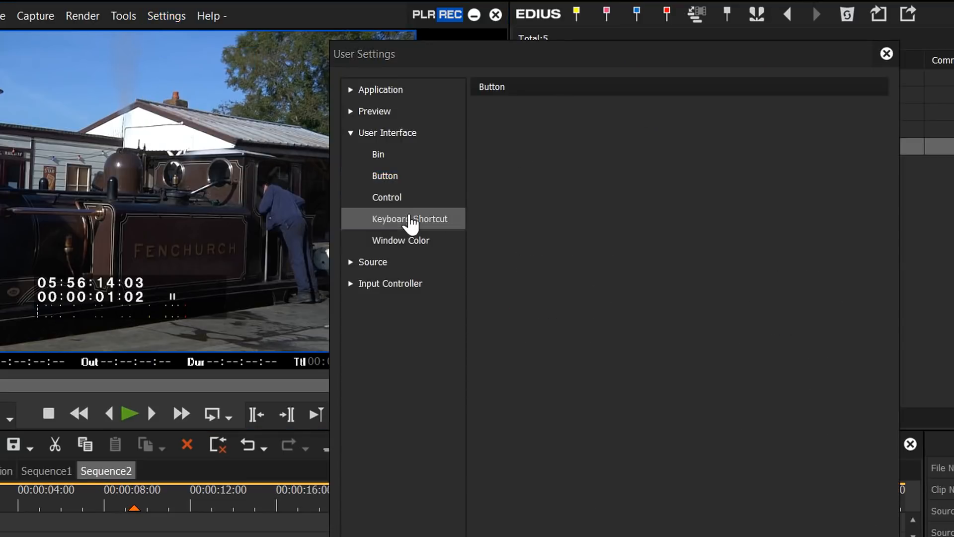
pyautogui.moveTo(567, 144); pyautogui.dragTo(516, 141)
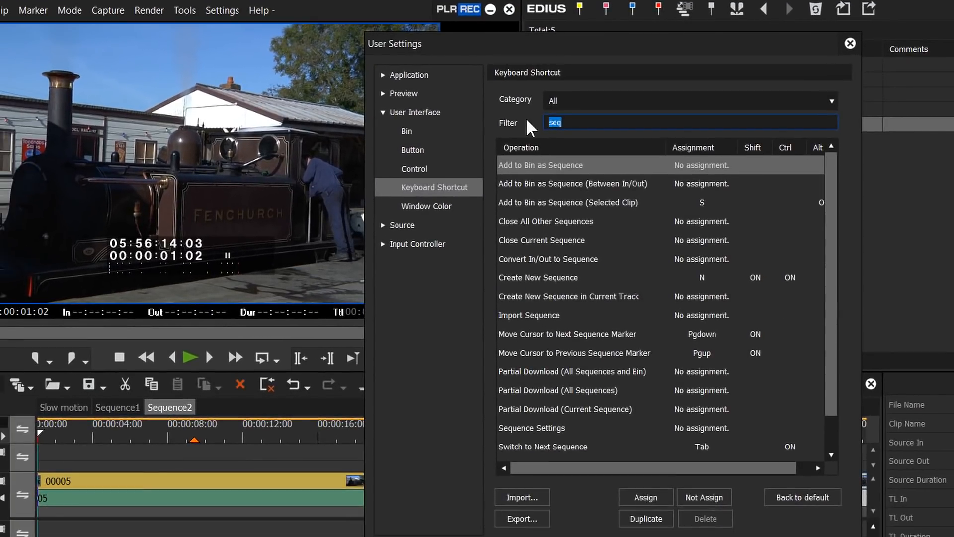
pyautogui.write('marker')
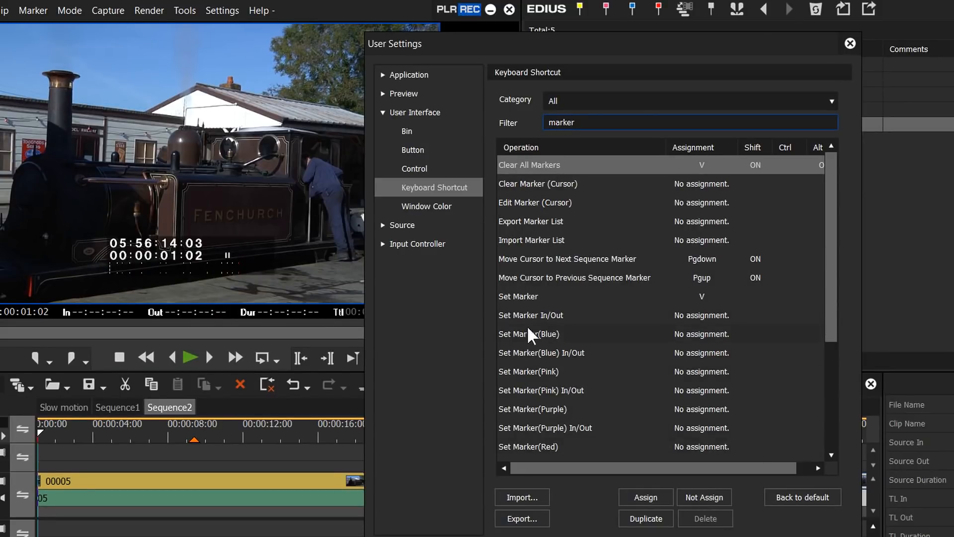
pyautogui.click(557, 370)
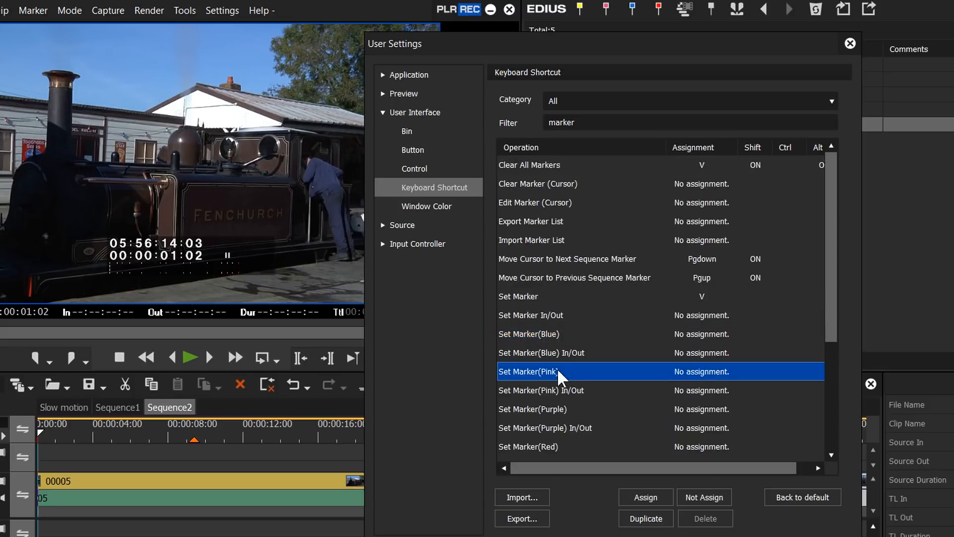
pyautogui.click(560, 408)
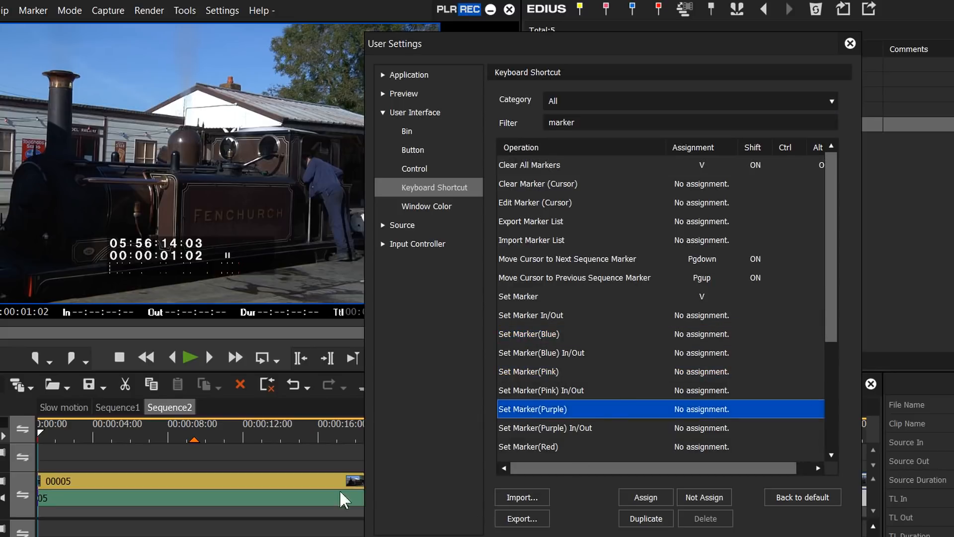
pyautogui.click(518, 372)
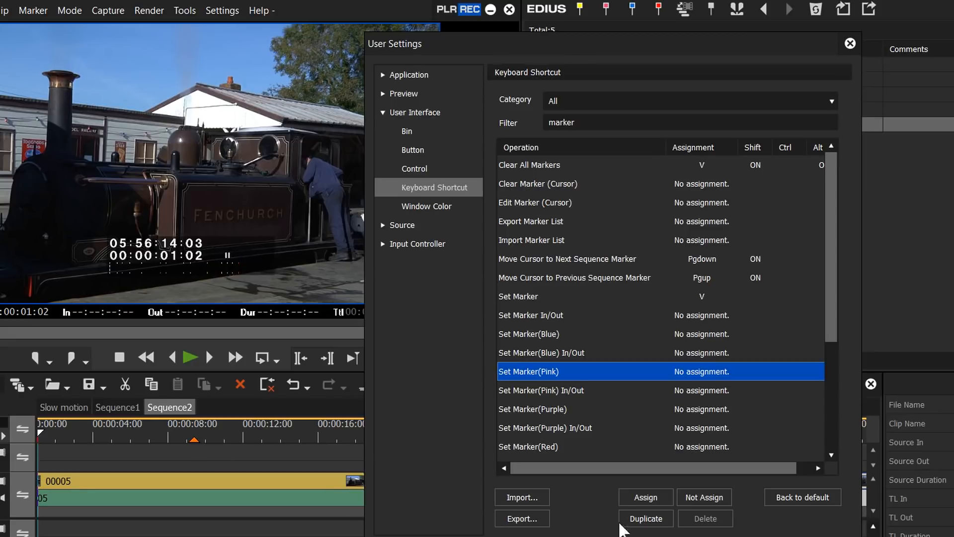
pyautogui.click(545, 353)
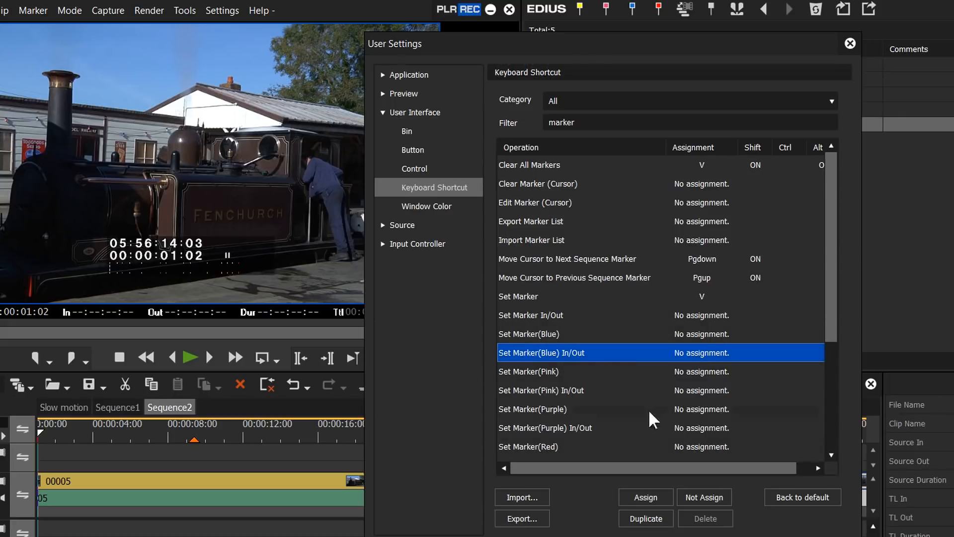
# Assign the shortcut Alt+V to the Set Marker(Blue) operation and close the user settings.
pyautogui.doubleClick(553, 335)
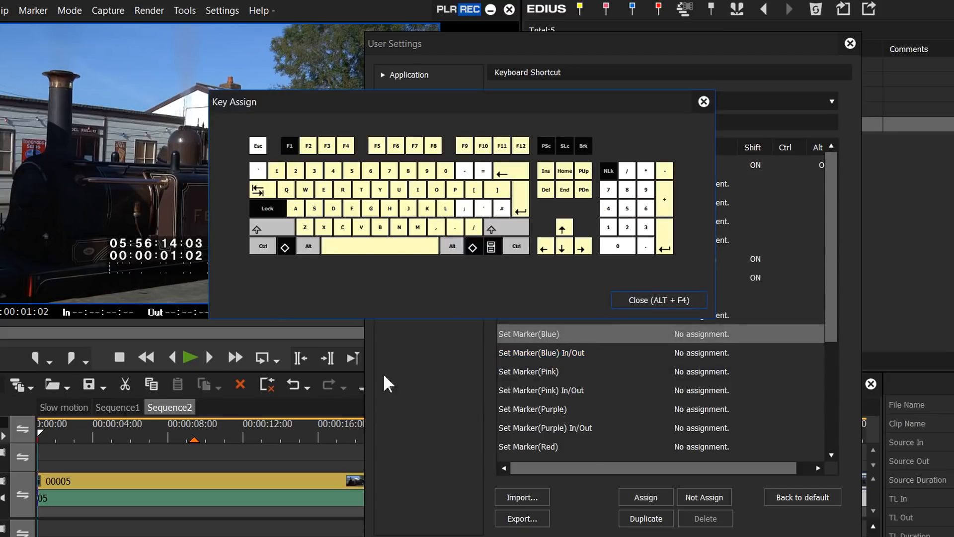
pyautogui.click(308, 245)
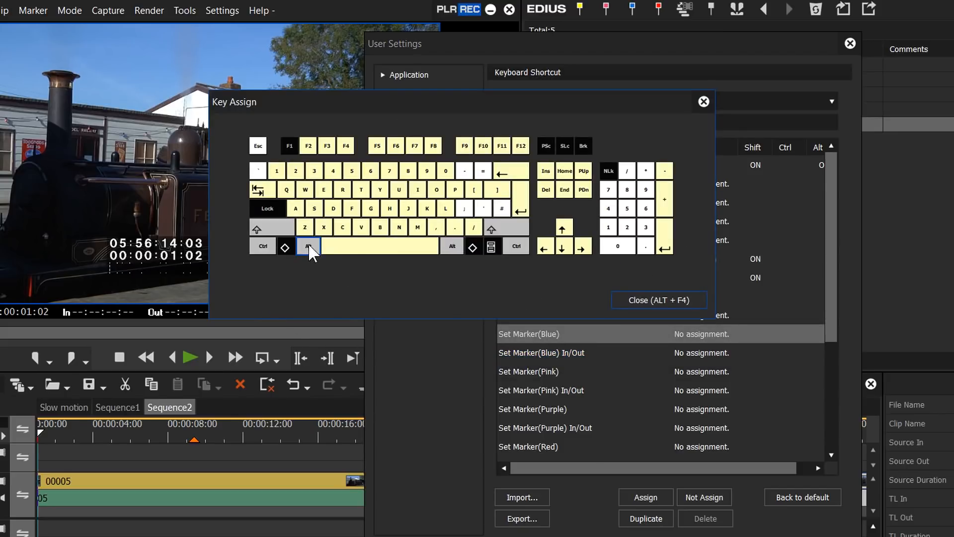
pyautogui.click(362, 227)
pyautogui.click(584, 334)
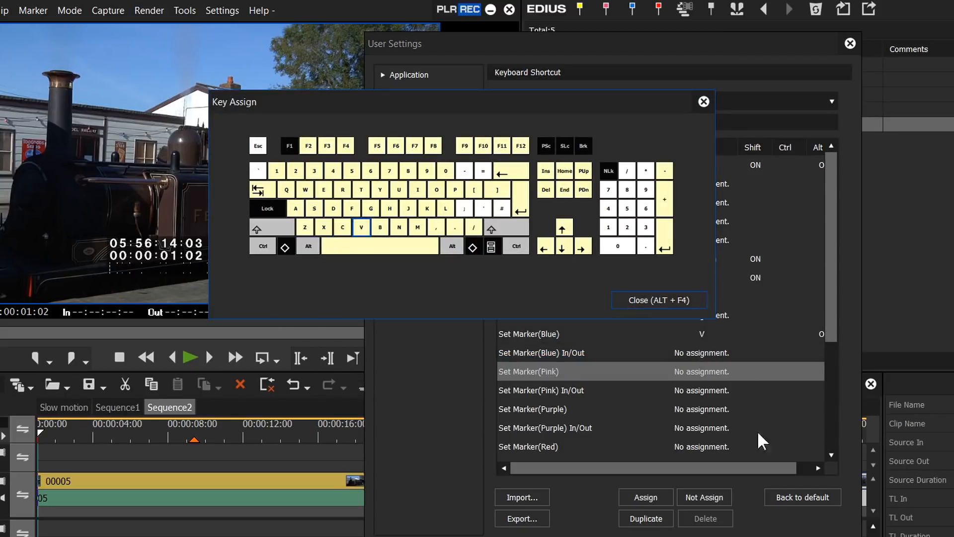
pyautogui.click(669, 299)
pyautogui.press('Return')
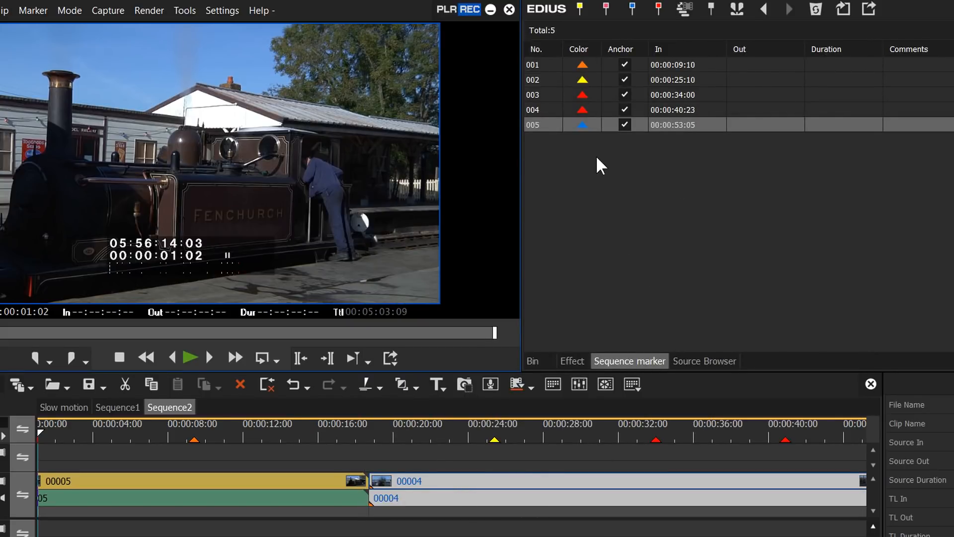
# Begin exporting the marker list, trying the CSV file (Ver.3) type before choosing XML file (Ver.4).
pyautogui.click(867, 10)
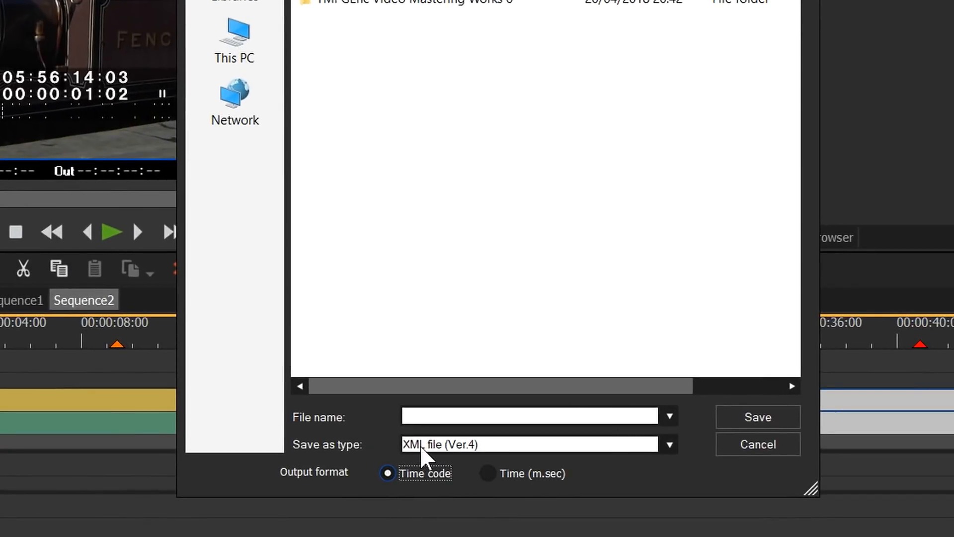
pyautogui.click(670, 445)
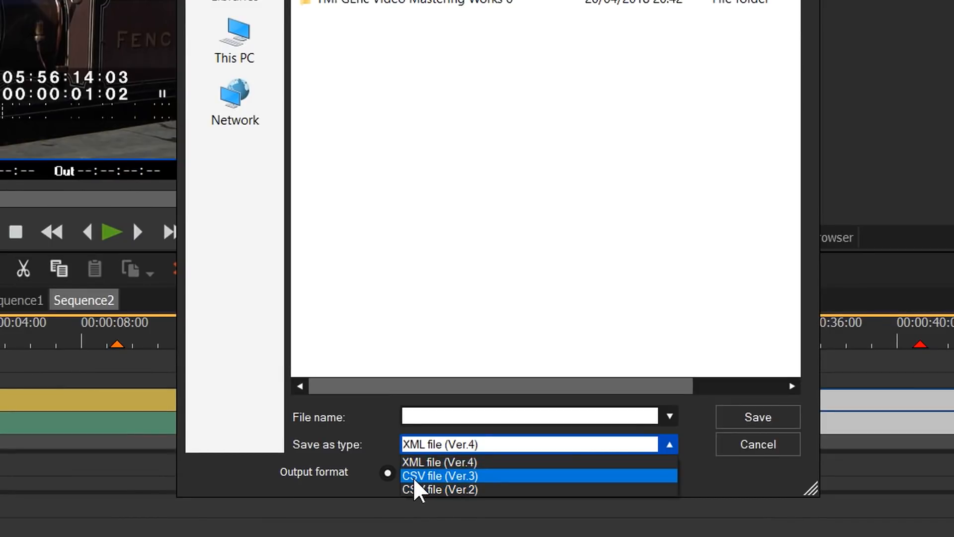
pyautogui.click(479, 475)
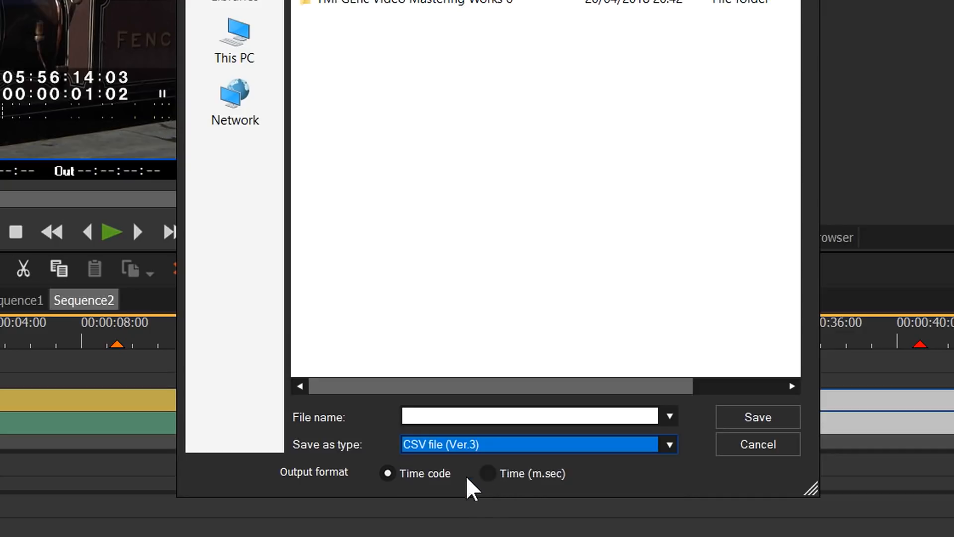
pyautogui.click(669, 444)
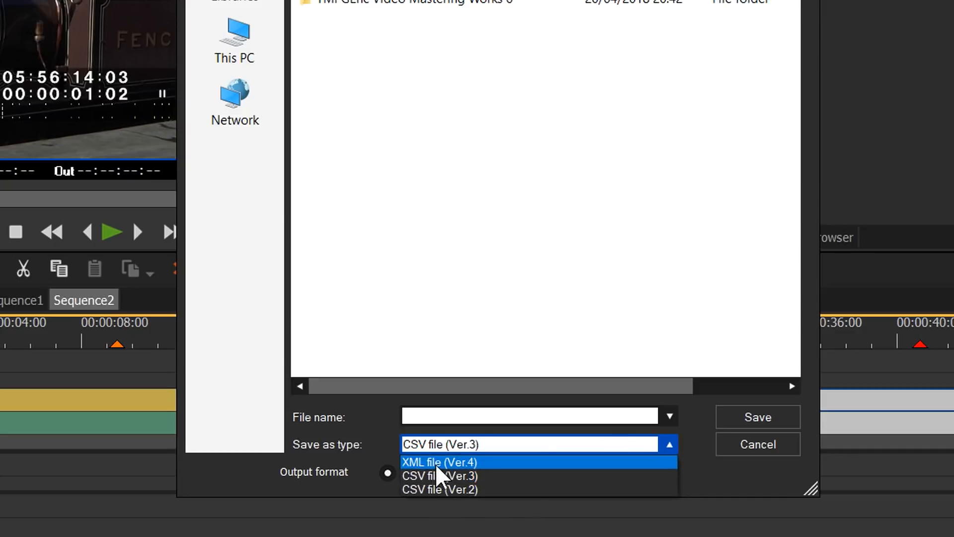
pyautogui.click(435, 462)
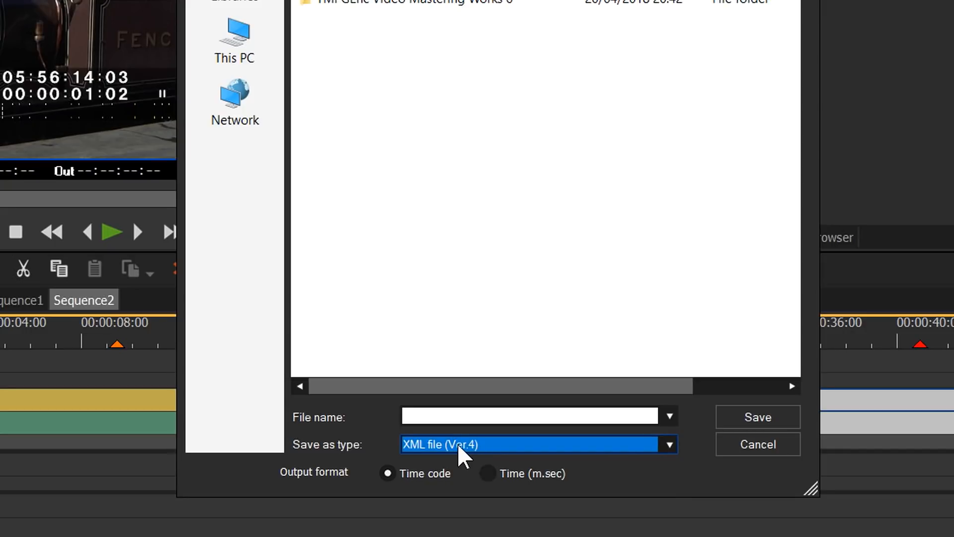
# Export the marker list to the Desktop as marker.xml, using the XML file (Ver.4) type with time code output.
pyautogui.click(681, 450)
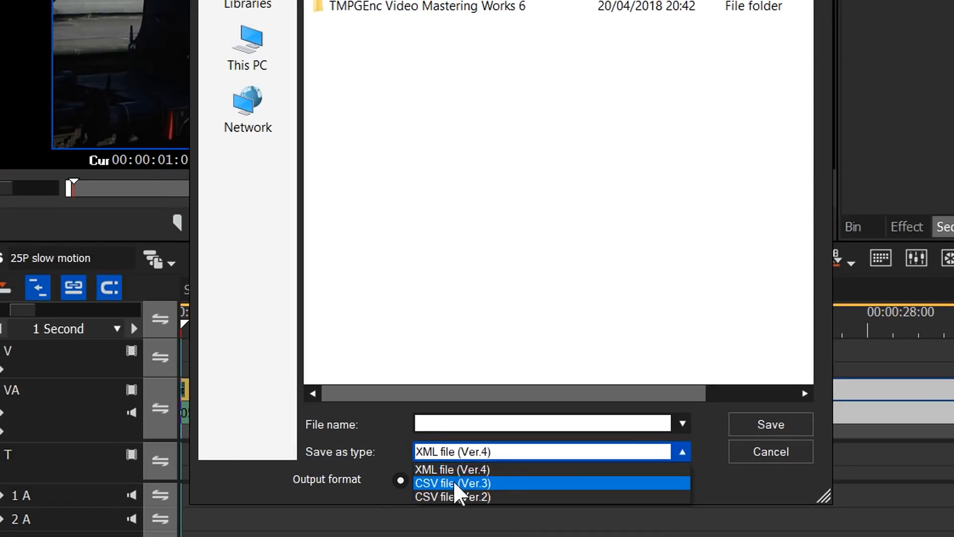
pyautogui.click(452, 482)
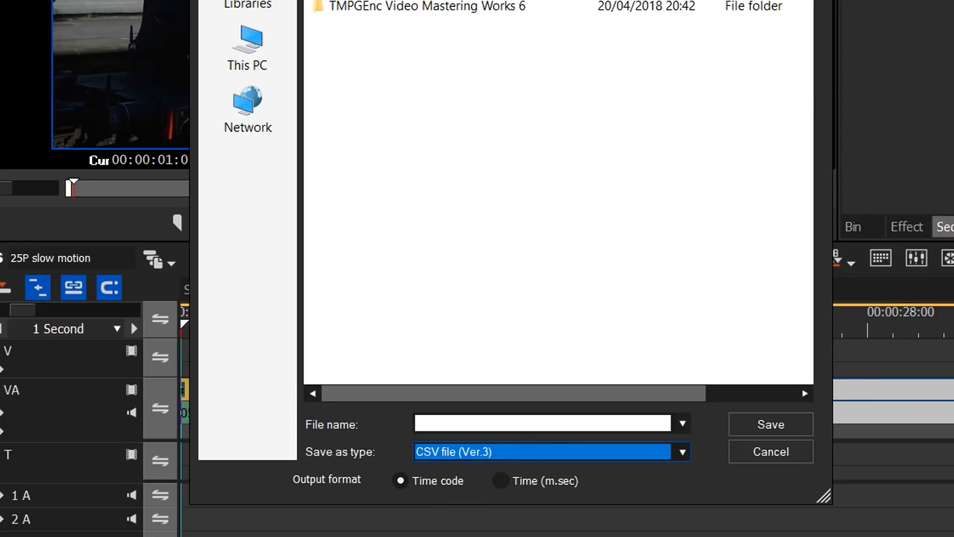
pyautogui.click(428, 452)
pyautogui.click(456, 467)
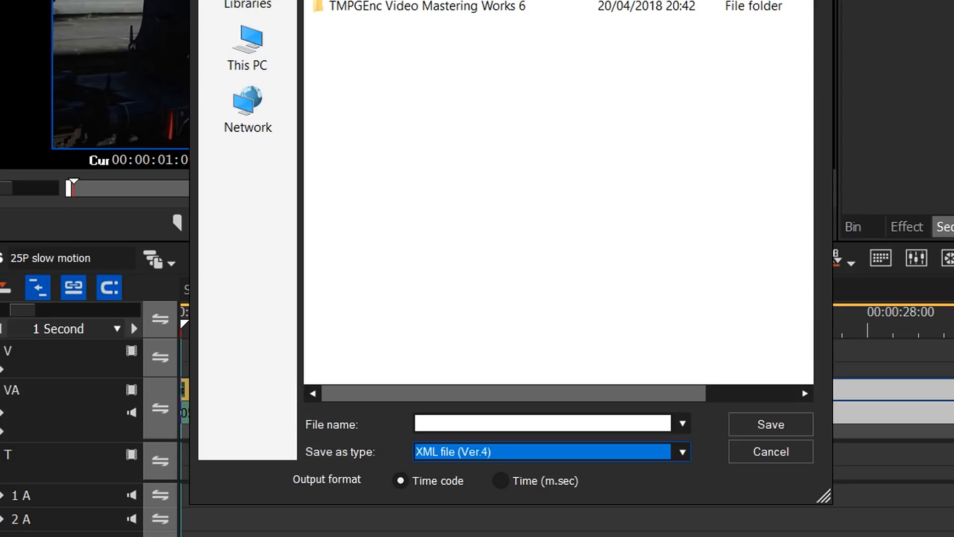
pyautogui.click(249, 47)
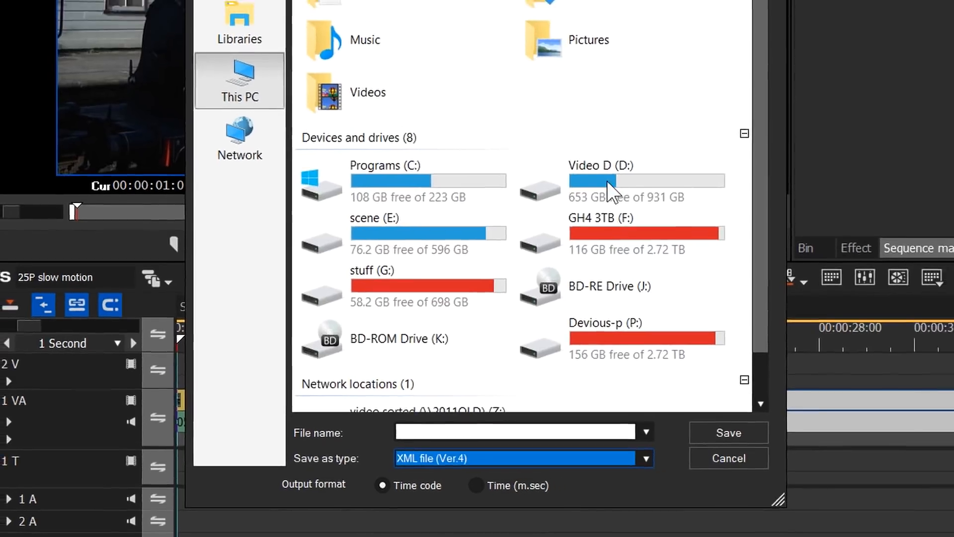
pyautogui.doubleClick(469, 39)
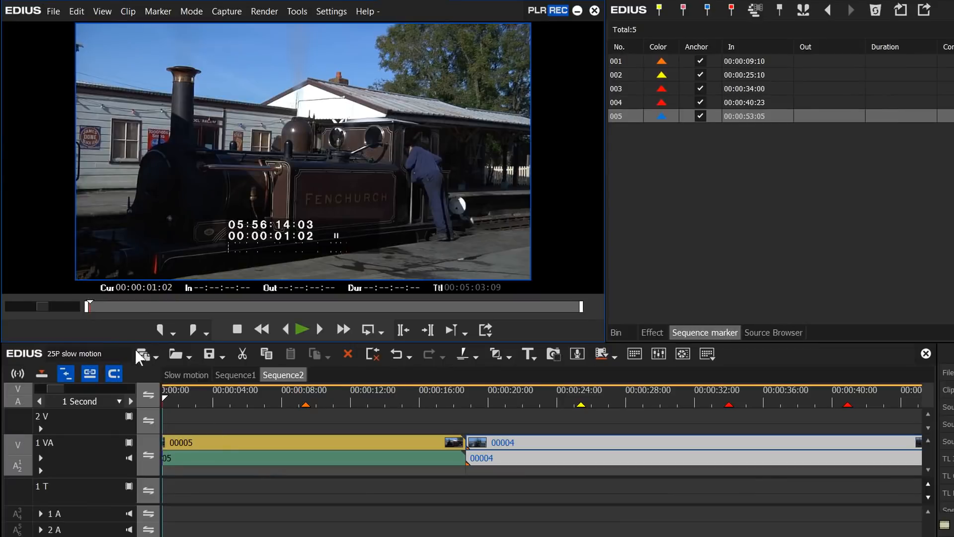
# Create a new sequence and import the marker list marker.xml from the Desktop into it.
pyautogui.click(141, 353)
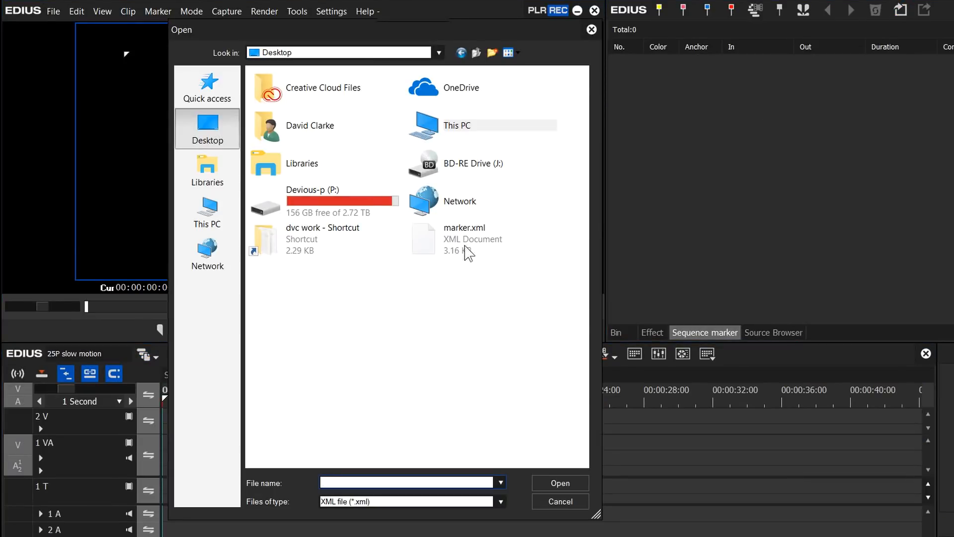
pyautogui.doubleClick(464, 251)
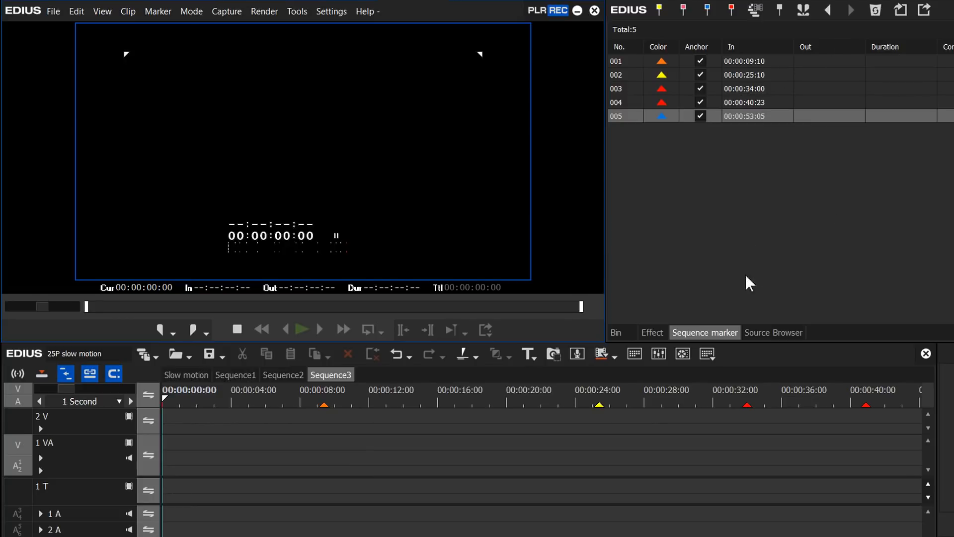
# Export the markers of Sequence2 to the Desktop as a CSV file (Ver.3) named marker.
pyautogui.click(283, 375)
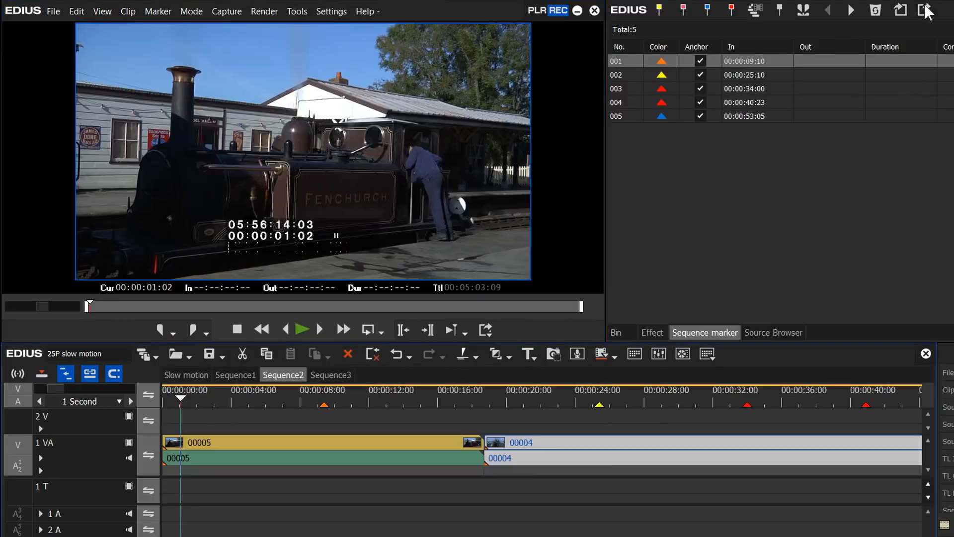
pyautogui.click(924, 10)
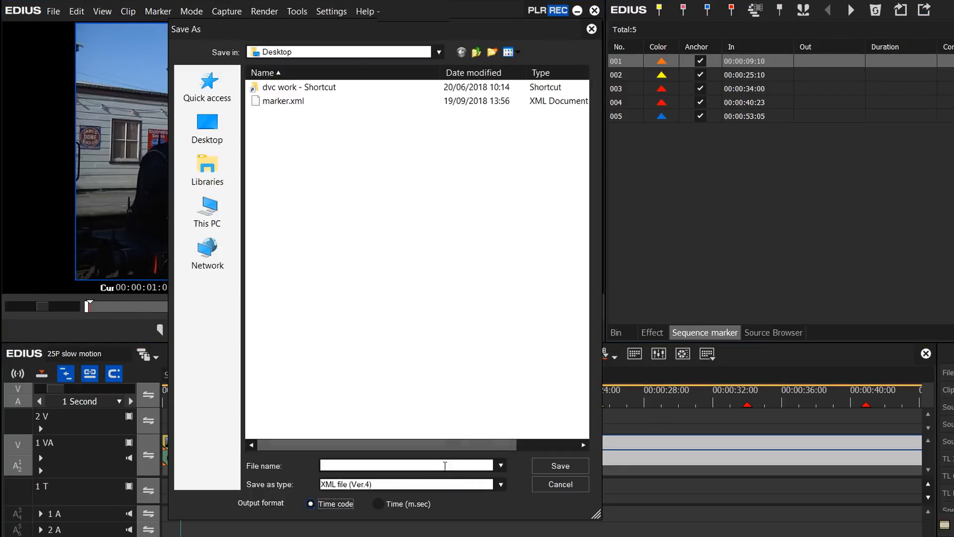
pyautogui.click(393, 484)
pyautogui.click(388, 499)
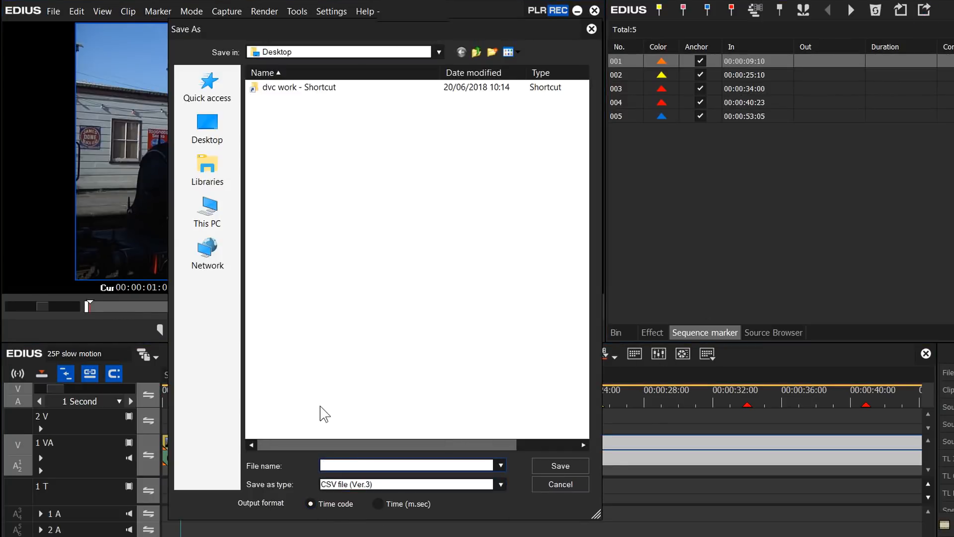
pyautogui.write('marker')
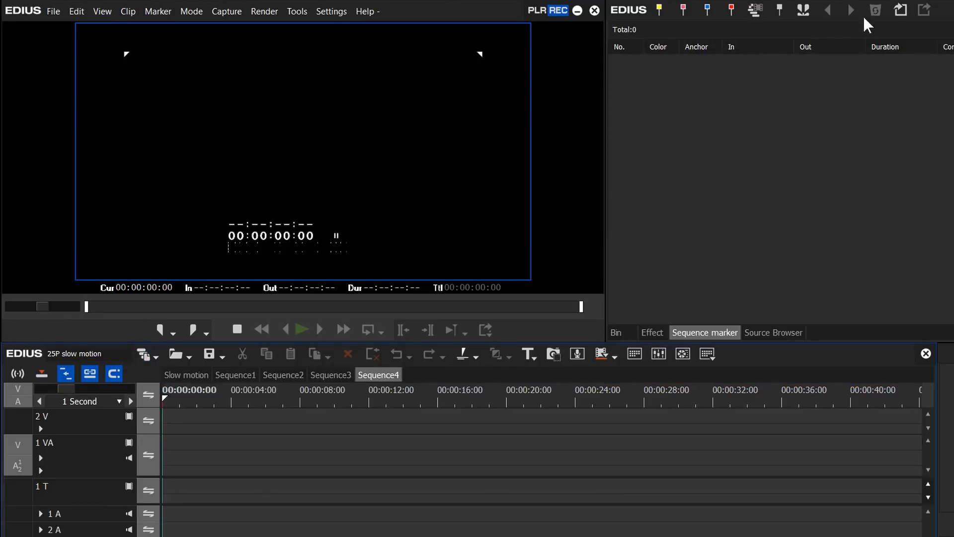
# Import the exported CSV marker list from the Desktop into the empty Sequence4.
pyautogui.click(900, 10)
pyautogui.click(298, 98)
pyautogui.click(557, 486)
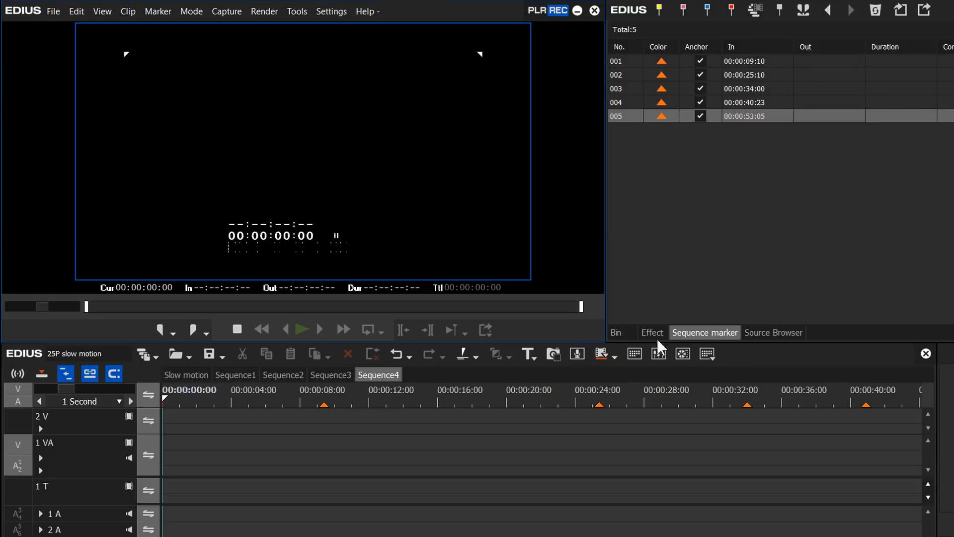
# Review the marker colours in Sequence3 and across the wider timeline of Sequence2.
pyautogui.click(329, 374)
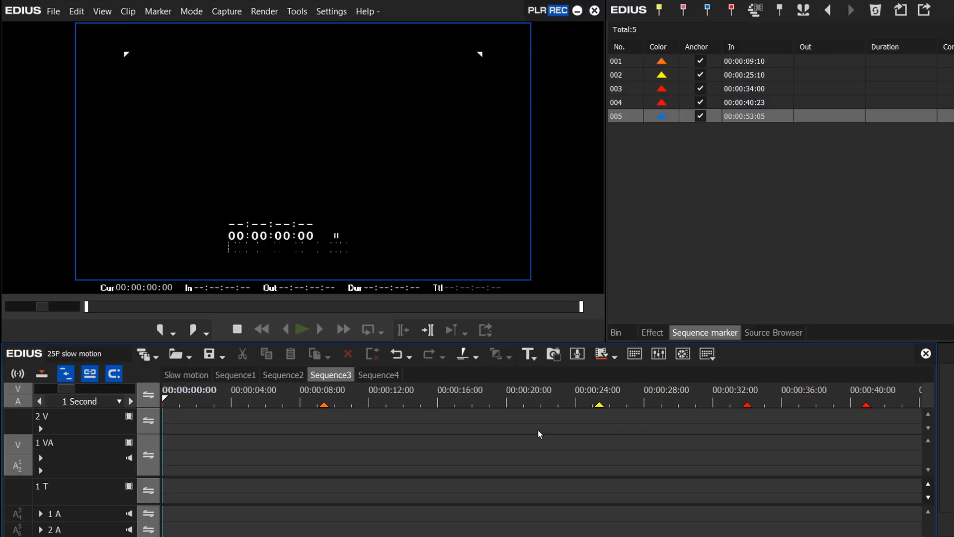
pyautogui.click(282, 376)
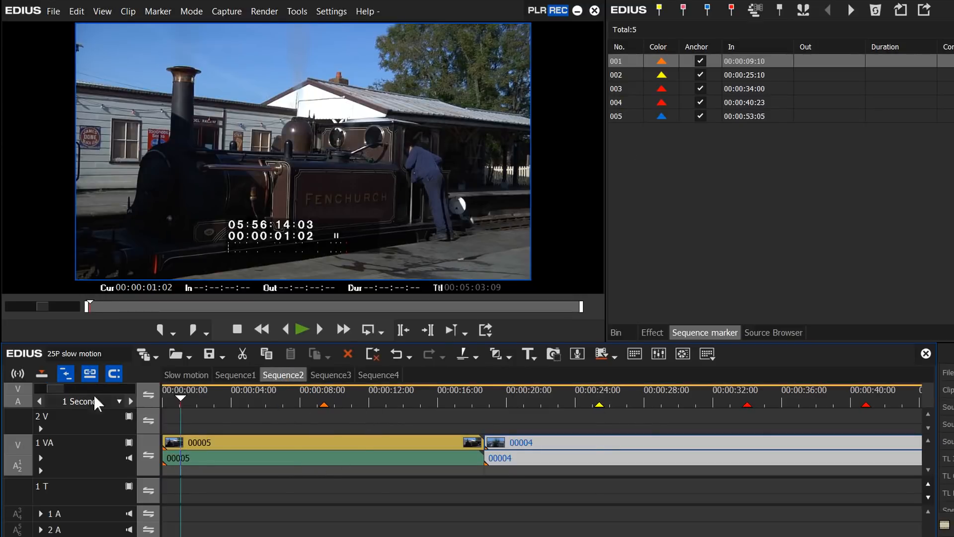
pyautogui.click(63, 388)
pyautogui.moveTo(64, 387); pyautogui.dragTo(72, 387)
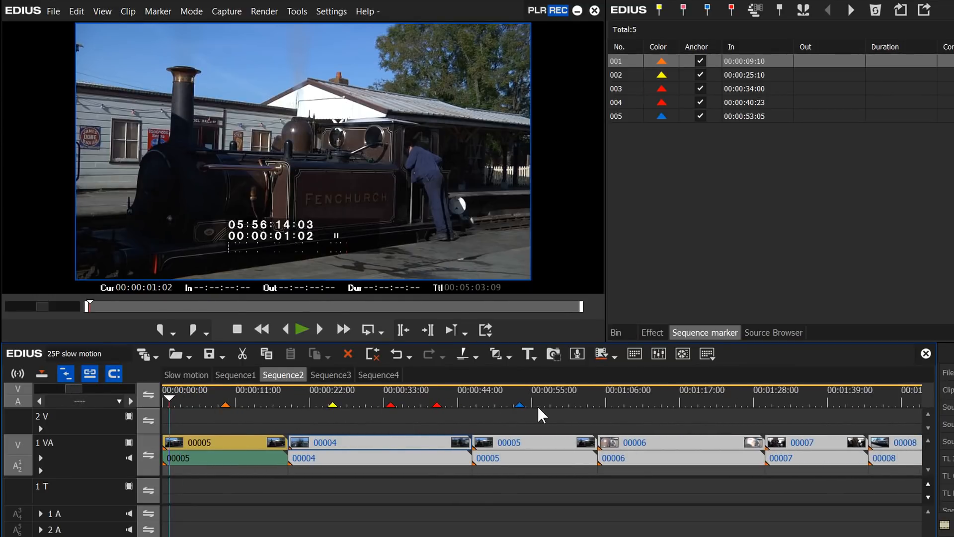
# Start a Burn to disc export of Sequence2 and go through its movie settings to the menu style settings.
pyautogui.click(53, 11)
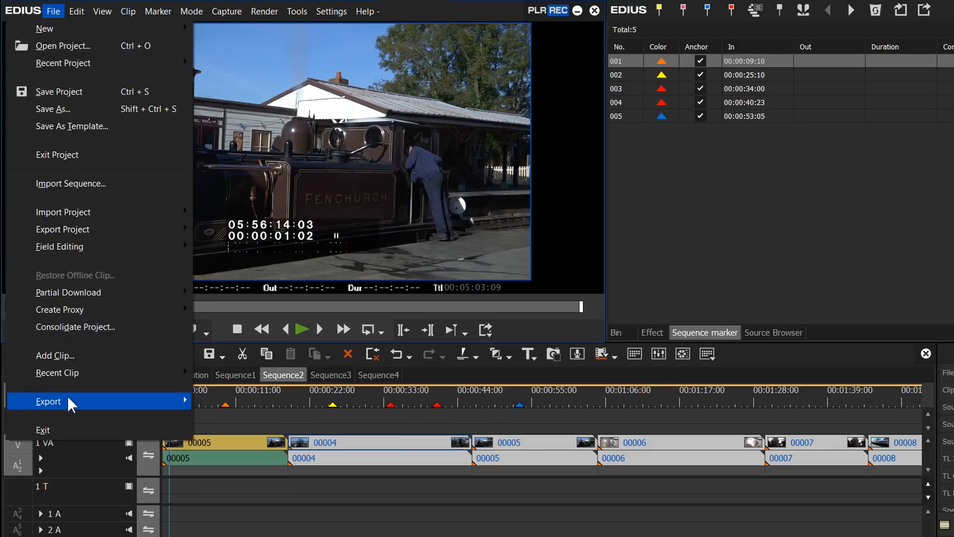
pyautogui.moveTo(96, 402)
pyautogui.click(293, 536)
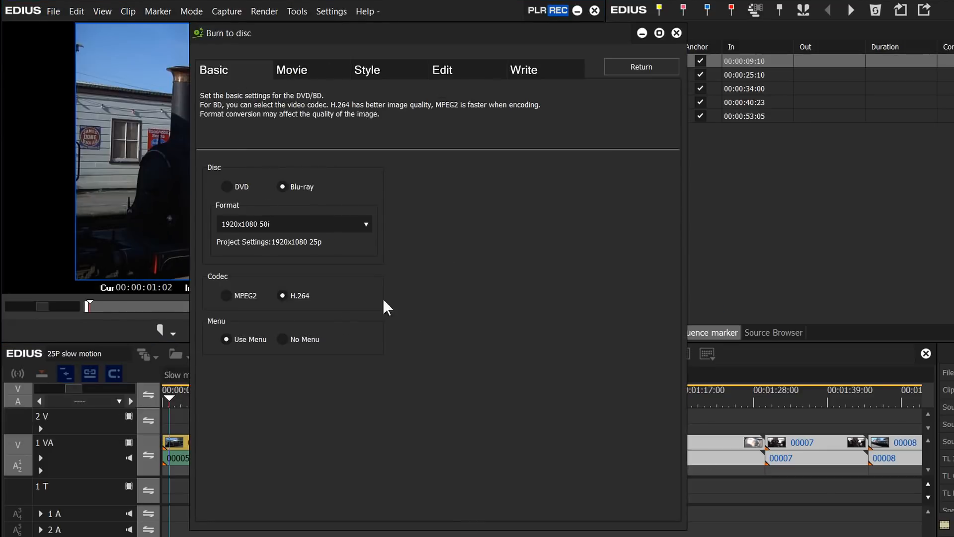
pyautogui.click(314, 75)
pyautogui.click(387, 79)
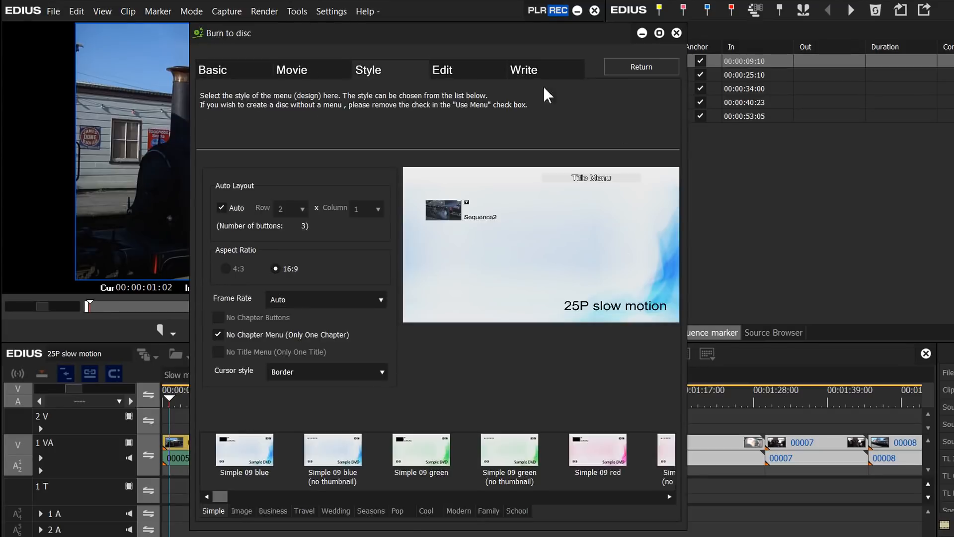
# Check the disc menu editing page, going from the title menu to the chapter menu of Sequence2.
pyautogui.click(478, 77)
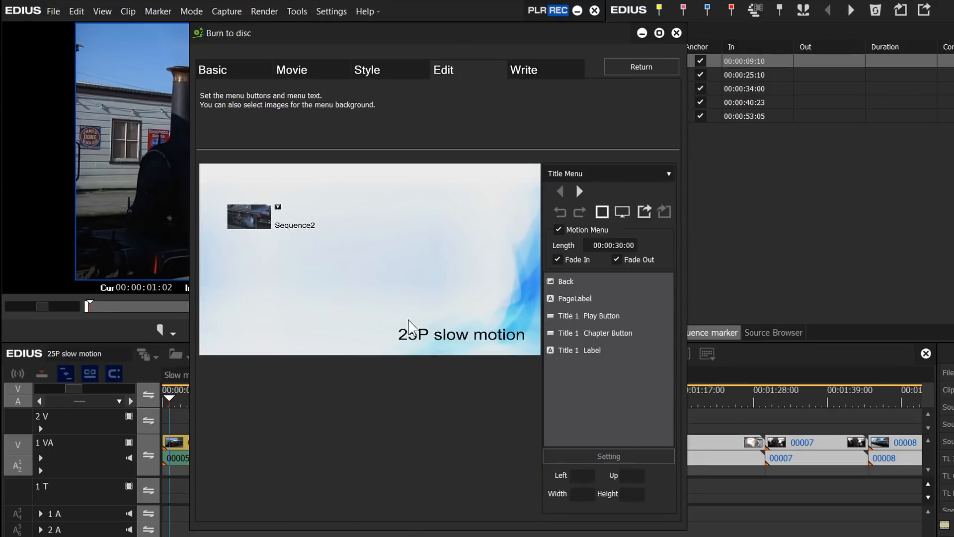
pyautogui.click(580, 191)
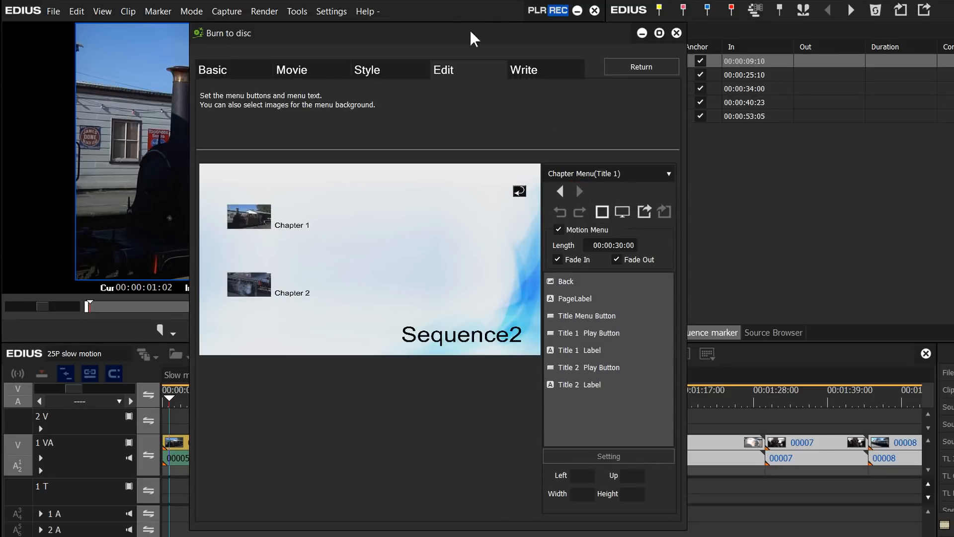
pyautogui.moveTo(441, 33)
pyautogui.mouseDown()
pyautogui.moveTo(770, 62)
pyautogui.moveTo(343, 55)
pyautogui.moveTo(371, 49)
pyautogui.moveTo(364, 51)
pyautogui.mouseUp()
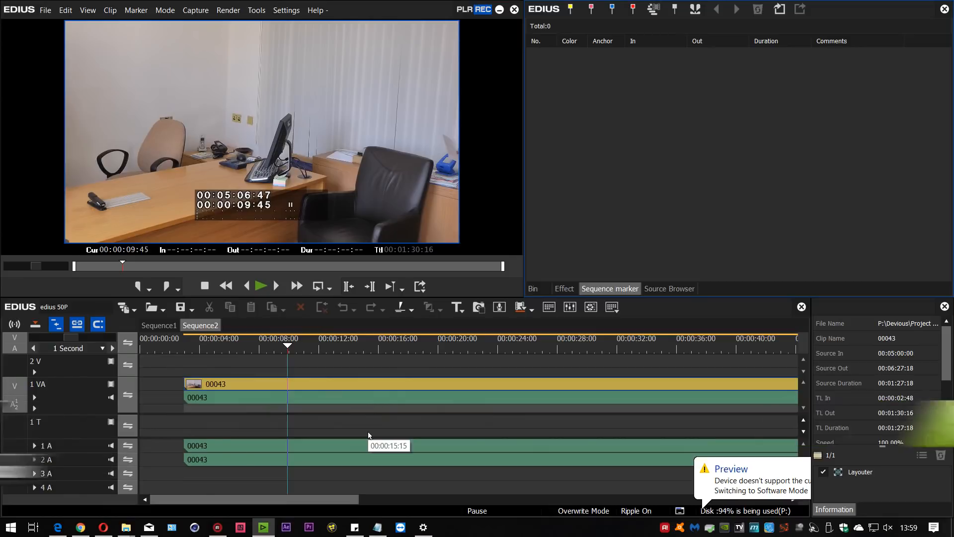
# Open timeline clip 00043 in the player, scrub to about 00:05:15:13, play it briefly and step forward frame by frame.
pyautogui.doubleClick(316, 383)
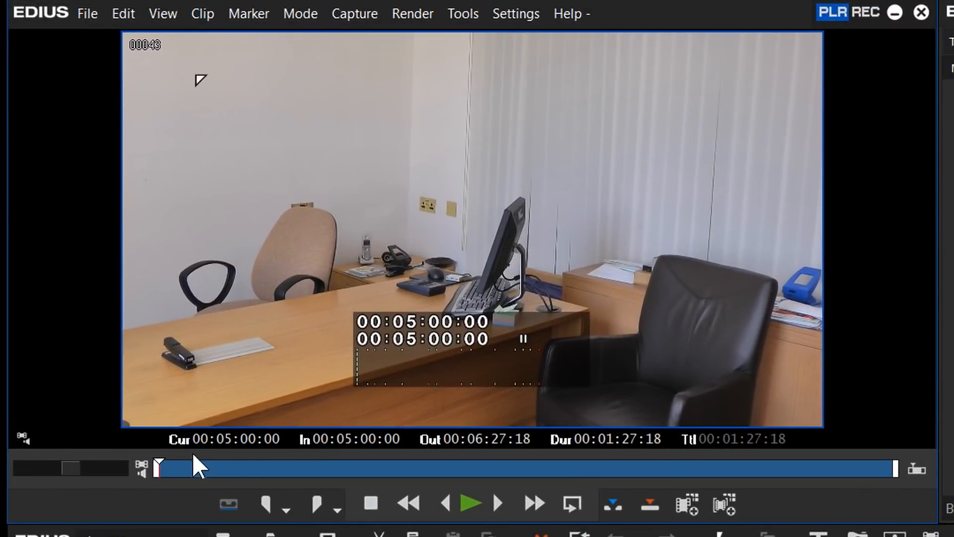
pyautogui.moveTo(175, 421); pyautogui.dragTo(187, 421)
pyautogui.moveTo(210, 469); pyautogui.dragTo(290, 468)
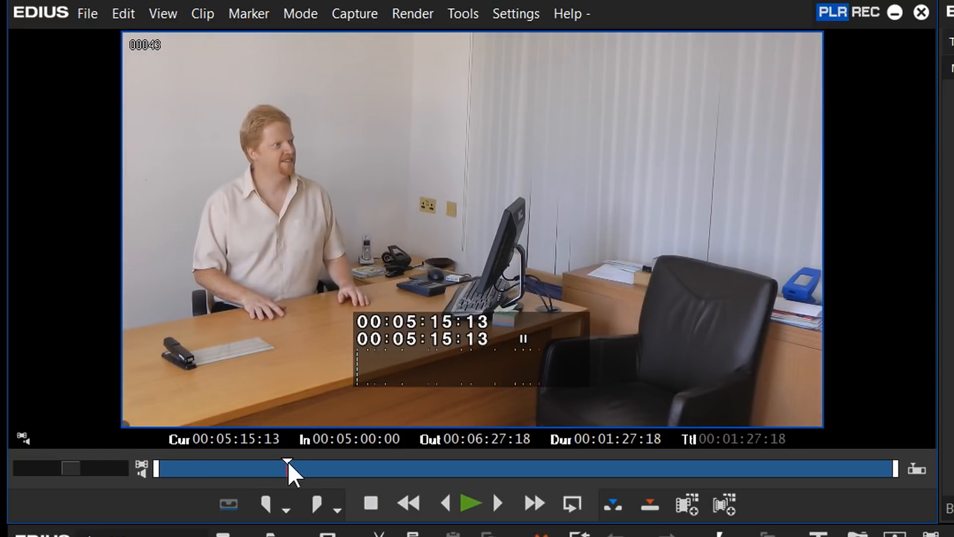
pyautogui.press('space')
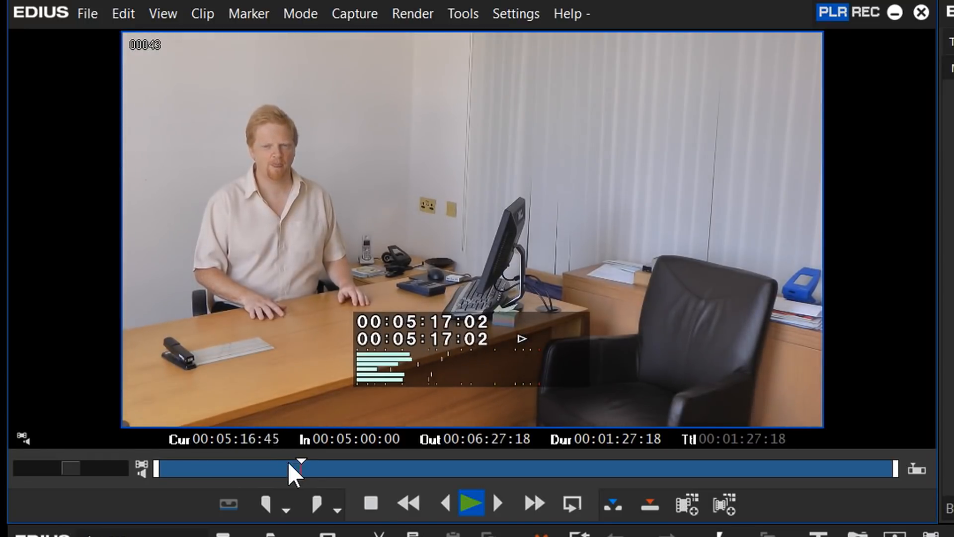
pyautogui.press('space')
pyautogui.press('Right')
pyautogui.press('Right')
pyautogui.press('Right')
pyautogui.press('Right')
pyautogui.press('Right')
pyautogui.press('Right')
pyautogui.press('Right')
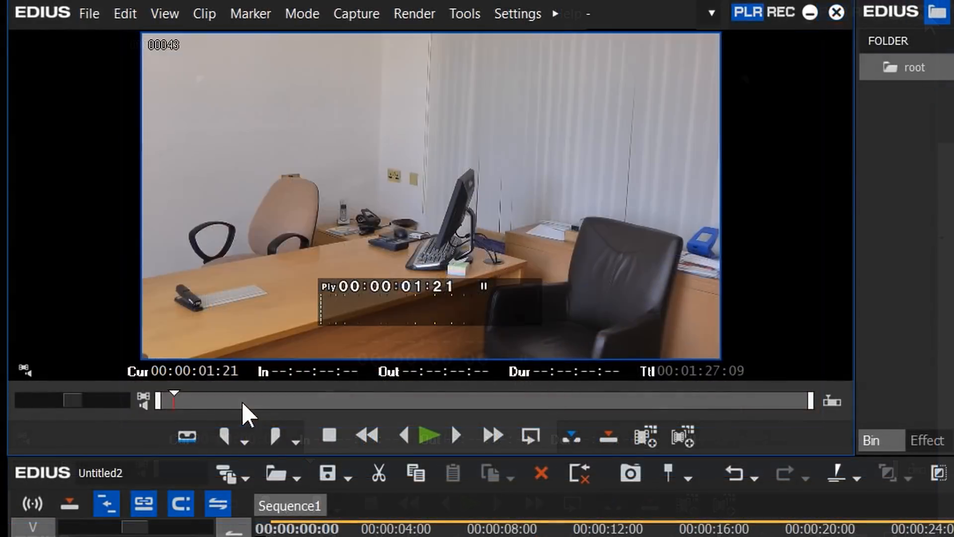
# Scrub through clip 00043 in the player and on the Sequence1 timeline, and close the Untitled2 project.
pyautogui.moveTo(245, 401); pyautogui.dragTo(323, 401)
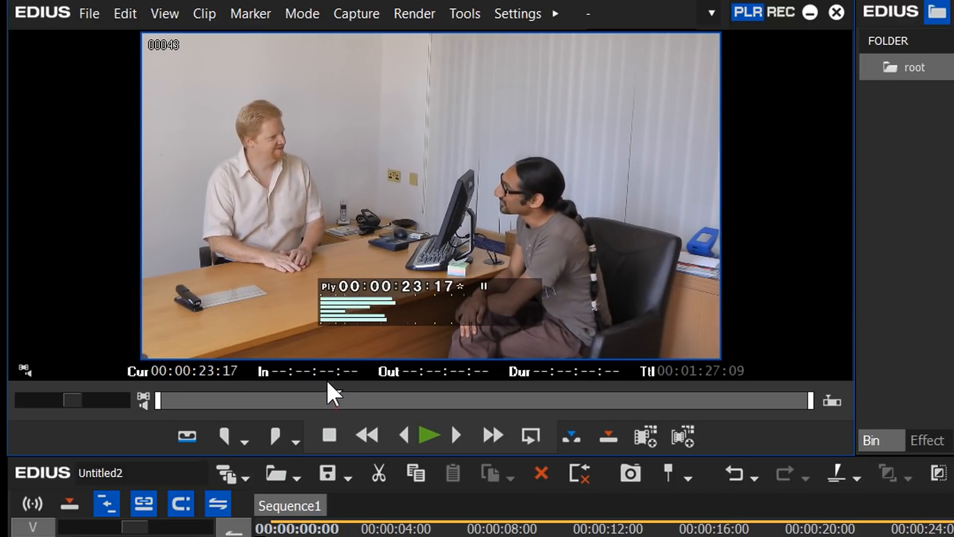
pyautogui.click(418, 528)
pyautogui.moveTo(418, 529); pyautogui.dragTo(440, 528)
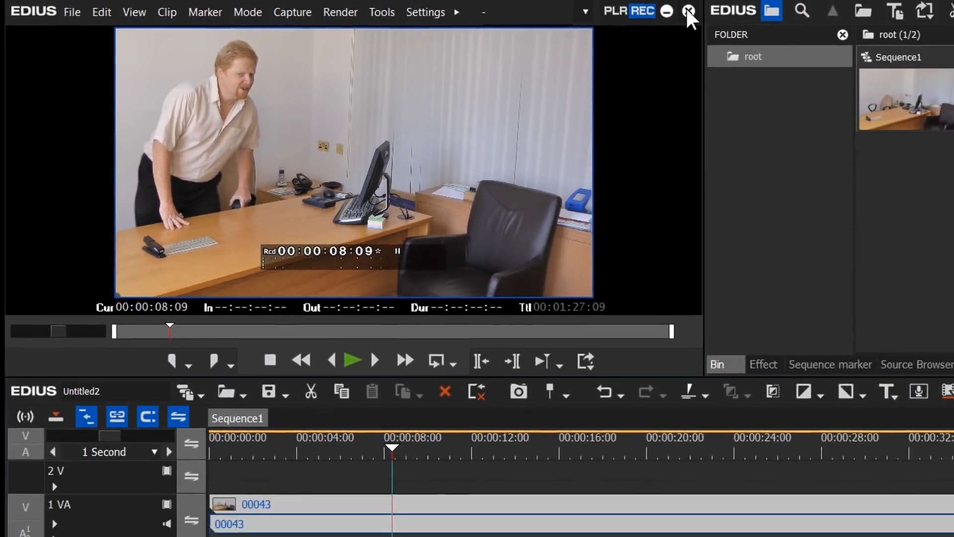
pyautogui.click(837, 12)
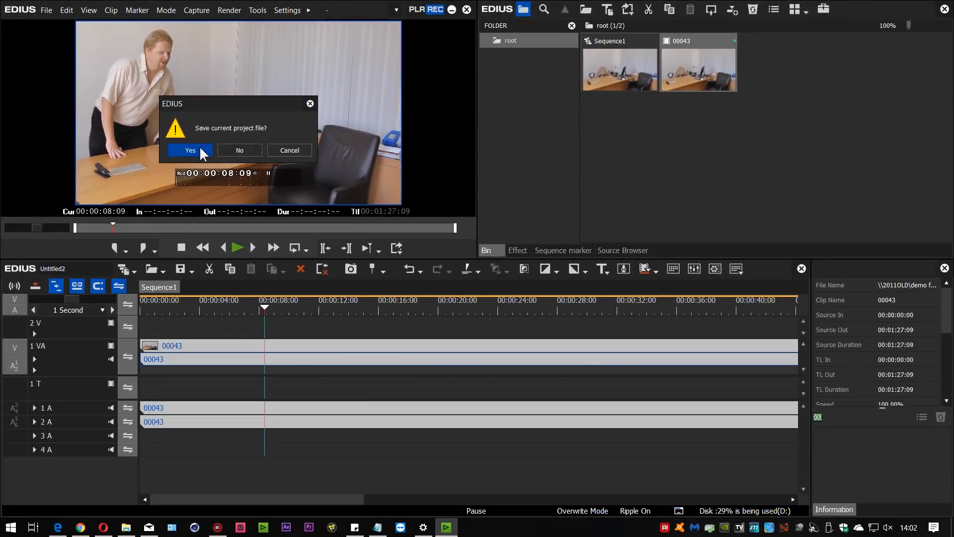
pyautogui.click(244, 189)
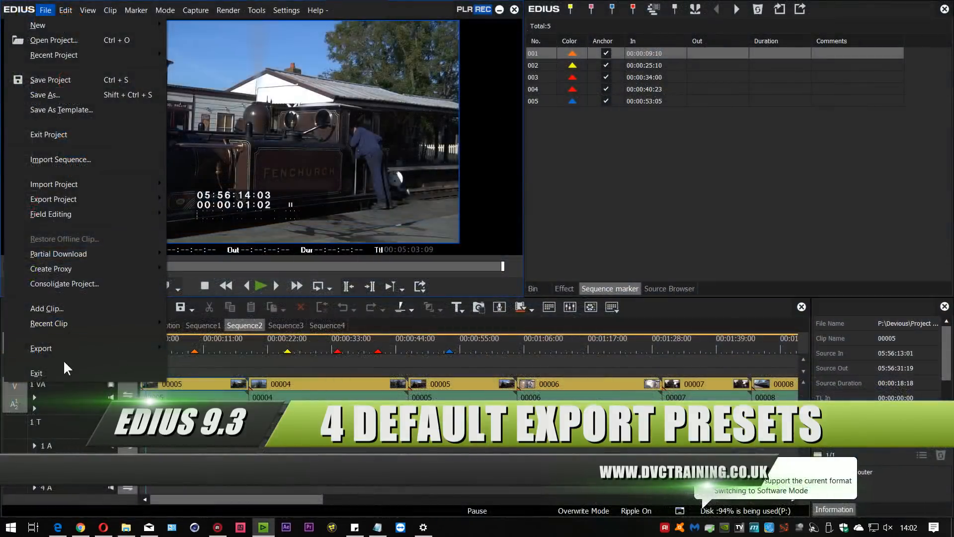
# Start a Print to File export of Sequence2 and save the H.265/HEVC exporter as a default exporter.
pyautogui.moveTo(55, 348)
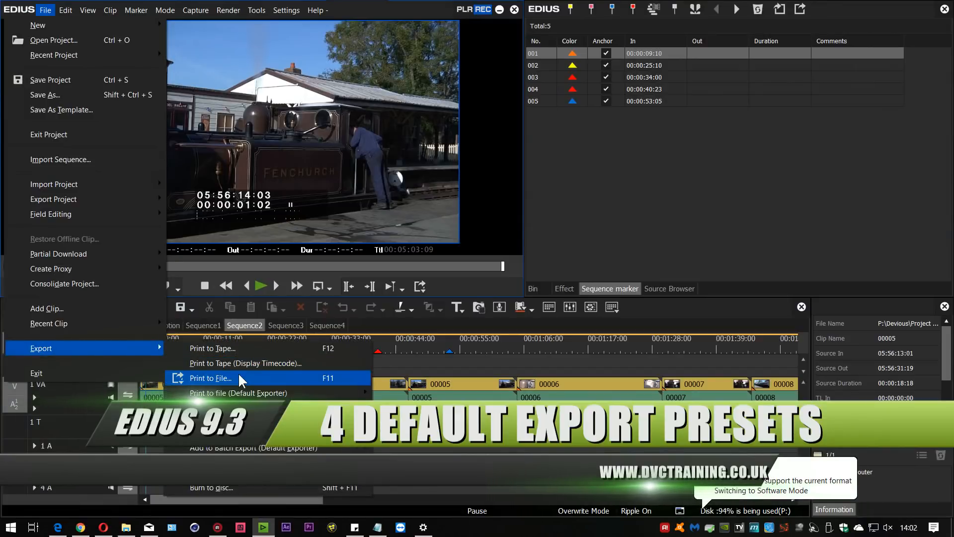
pyautogui.click(238, 375)
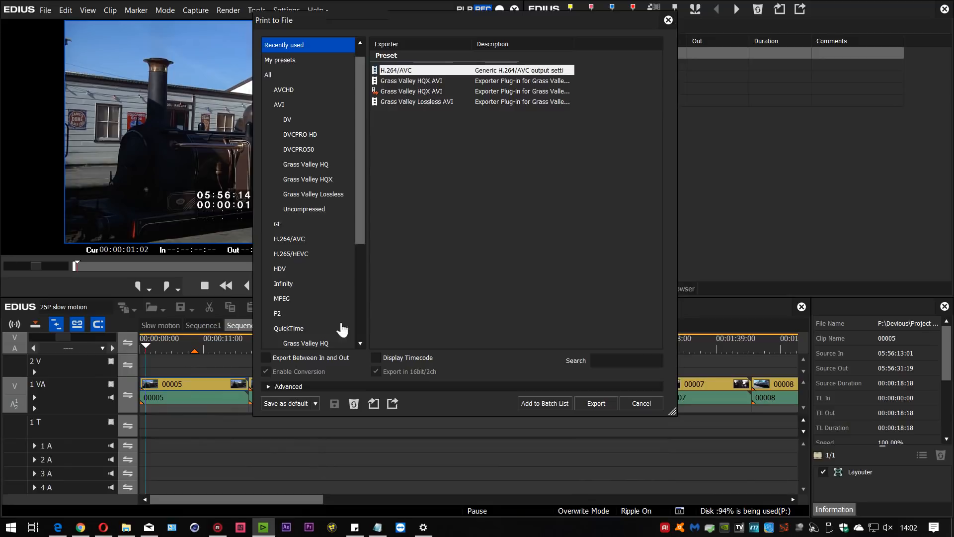
pyautogui.scroll(-1, 360, 226)
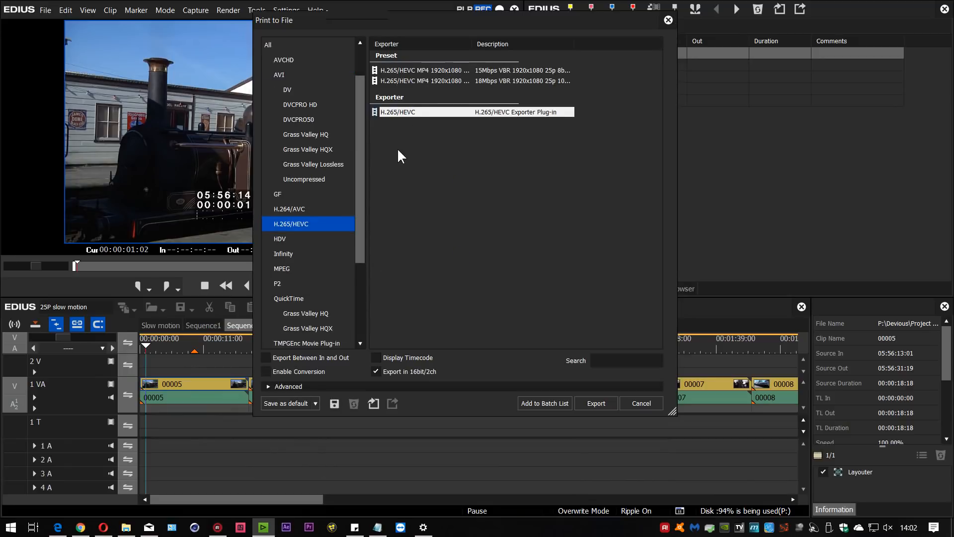
pyautogui.click(299, 229)
pyautogui.click(405, 113)
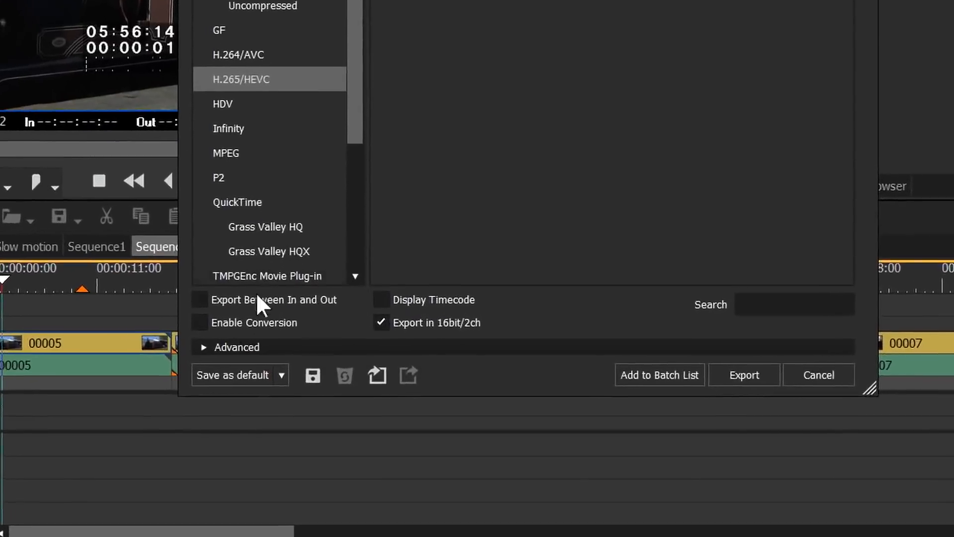
pyautogui.click(262, 378)
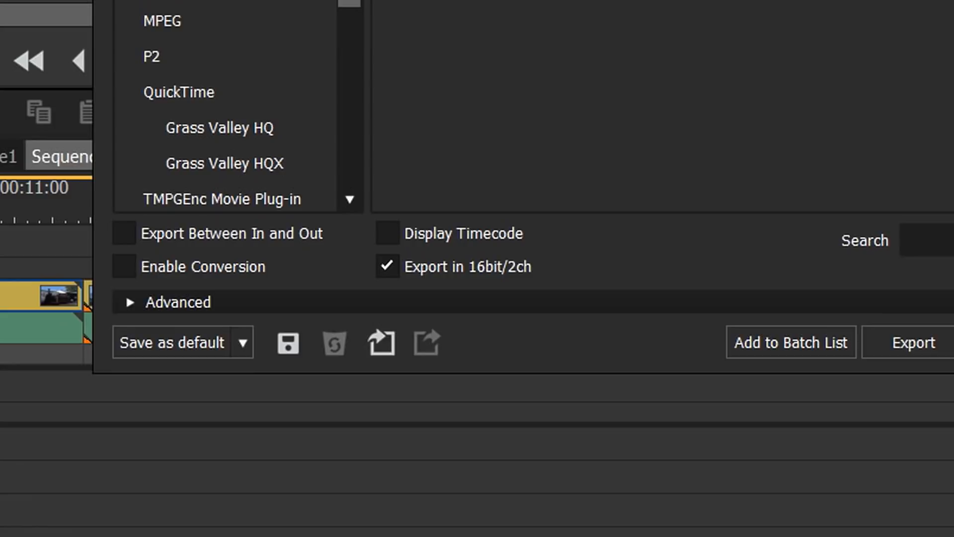
# Inspect the four default exporter slots and the options available for filled and empty ones.
pyautogui.click(243, 342)
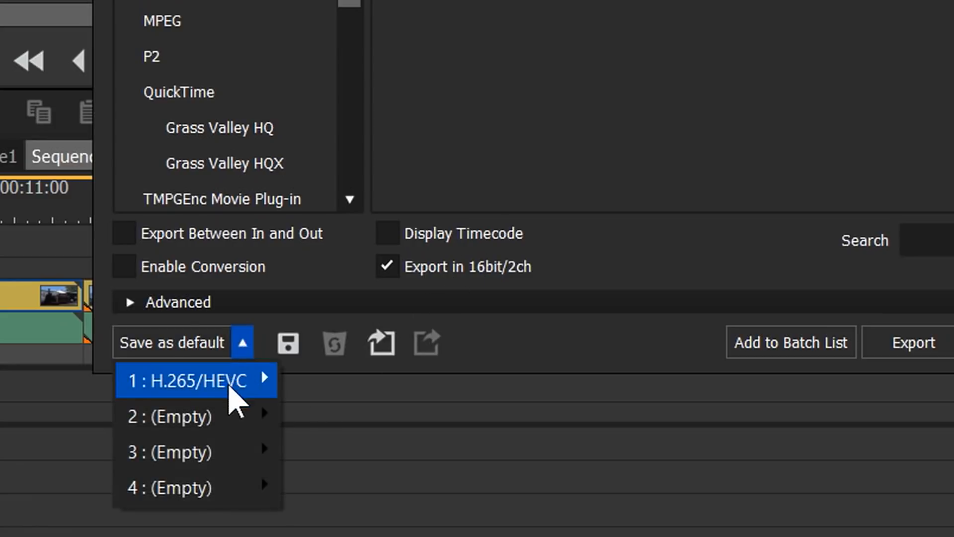
pyautogui.moveTo(227, 462)
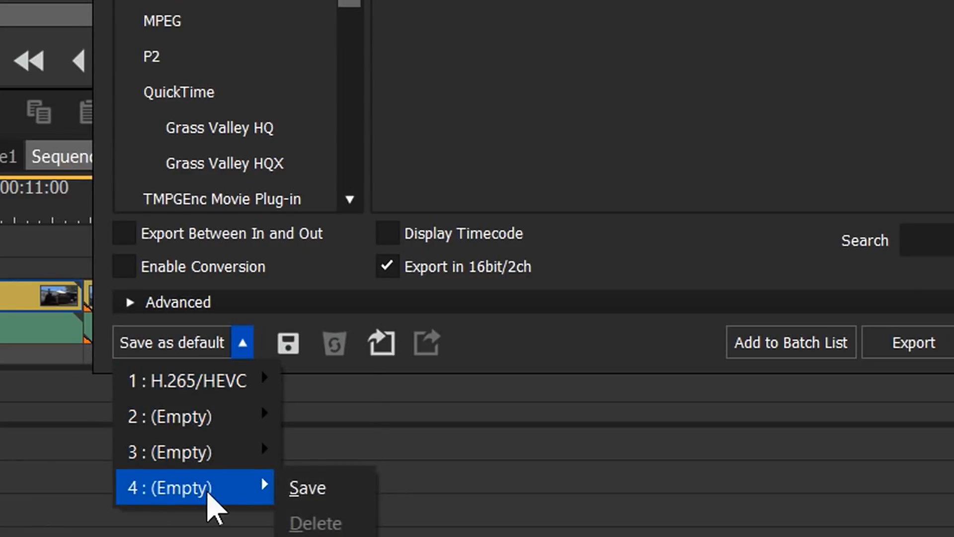
pyautogui.moveTo(180, 380)
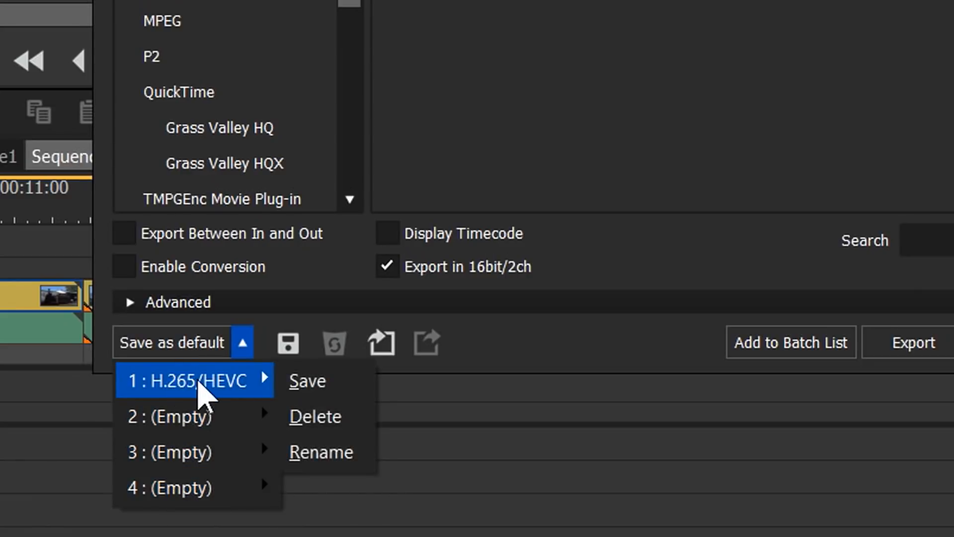
pyautogui.click(349, 4)
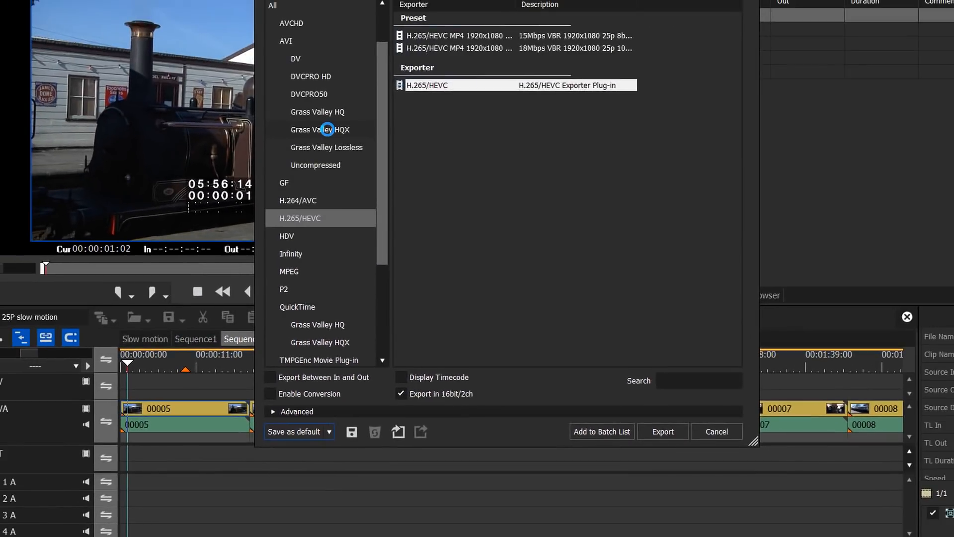
# Save the AVI preset Grass Valley HQX Fine as default exporter 2.
pyautogui.click(316, 78)
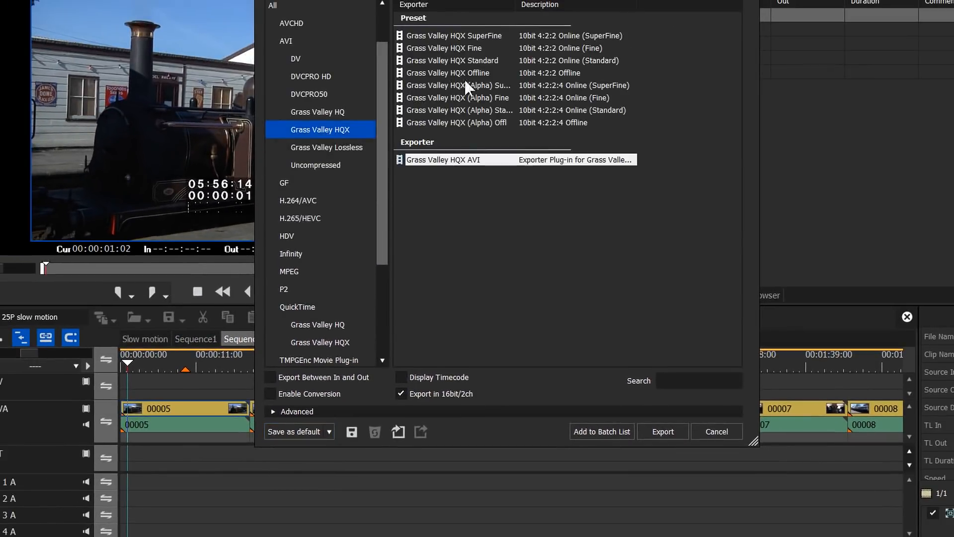
pyautogui.click(474, 48)
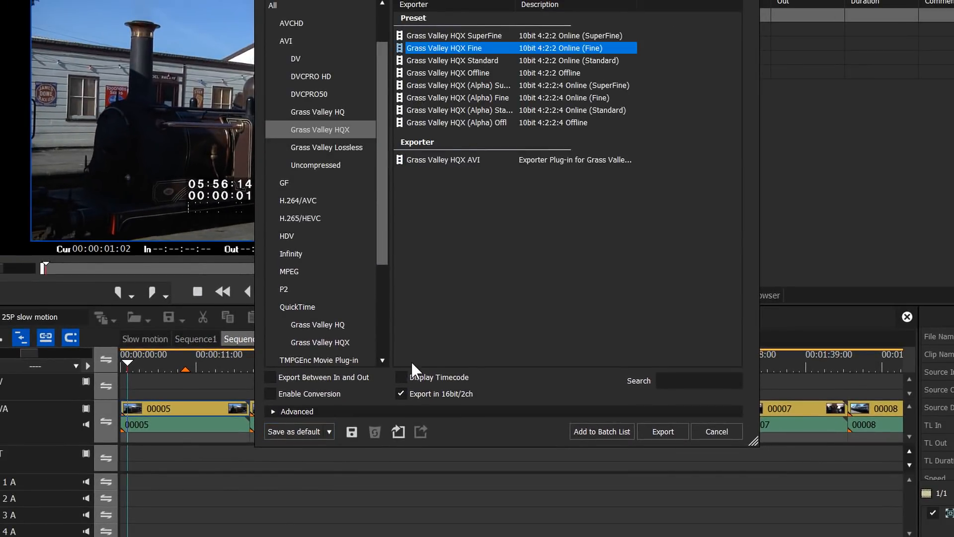
pyautogui.click(329, 430)
pyautogui.moveTo(315, 467)
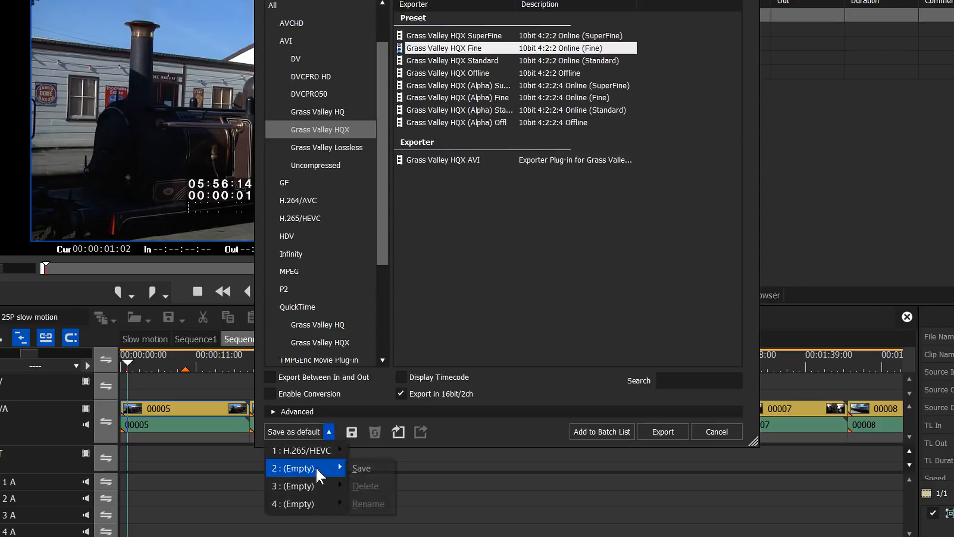
pyautogui.click(362, 468)
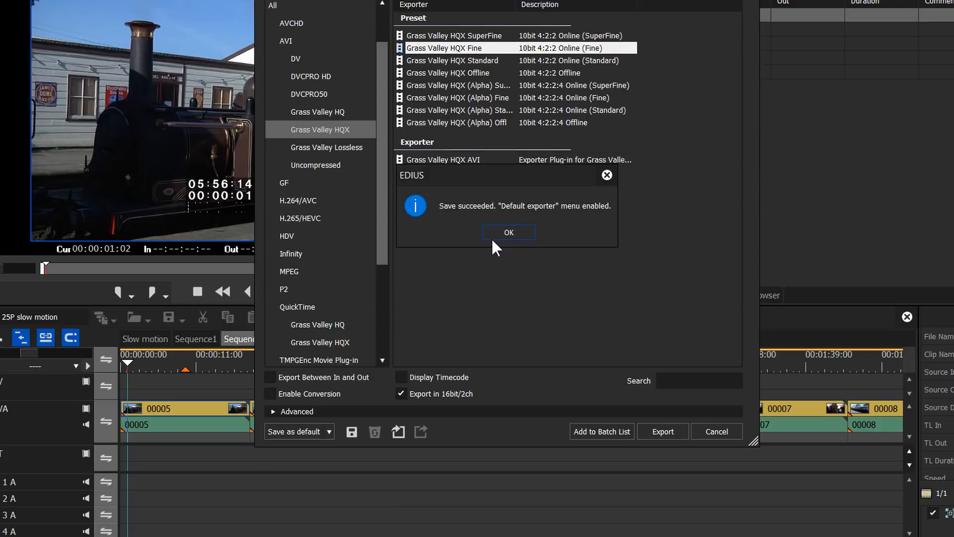
pyautogui.click(492, 237)
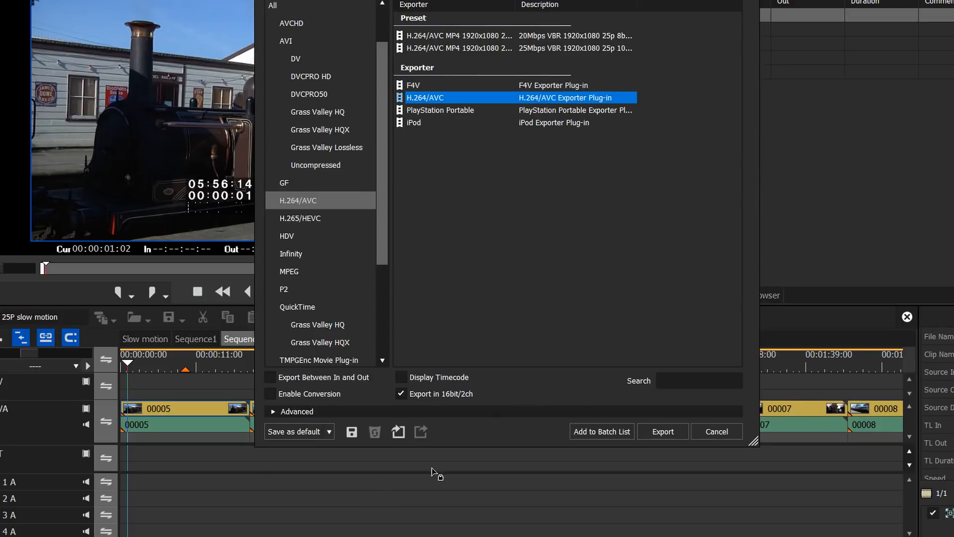
# Save the H.264/AVC exporter as default exporter 3 and check its entry in the list of defaults.
pyautogui.click(329, 430)
pyautogui.moveTo(368, 487)
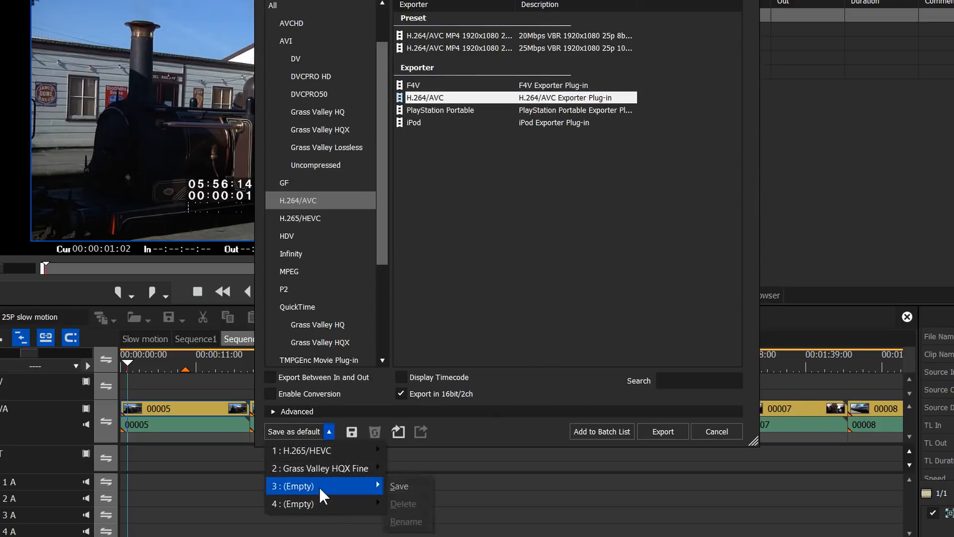
pyautogui.click(419, 485)
pyautogui.click(514, 234)
pyautogui.click(329, 430)
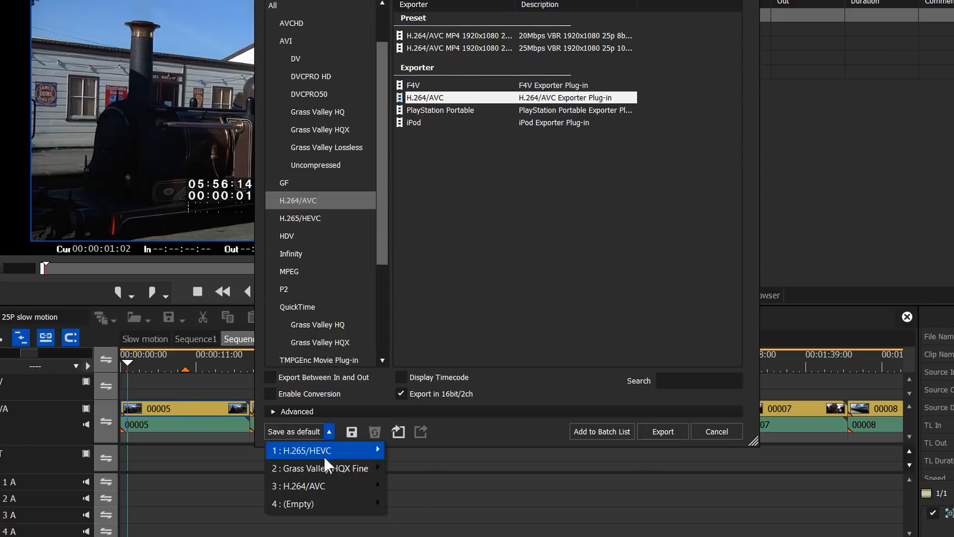
pyautogui.moveTo(311, 485)
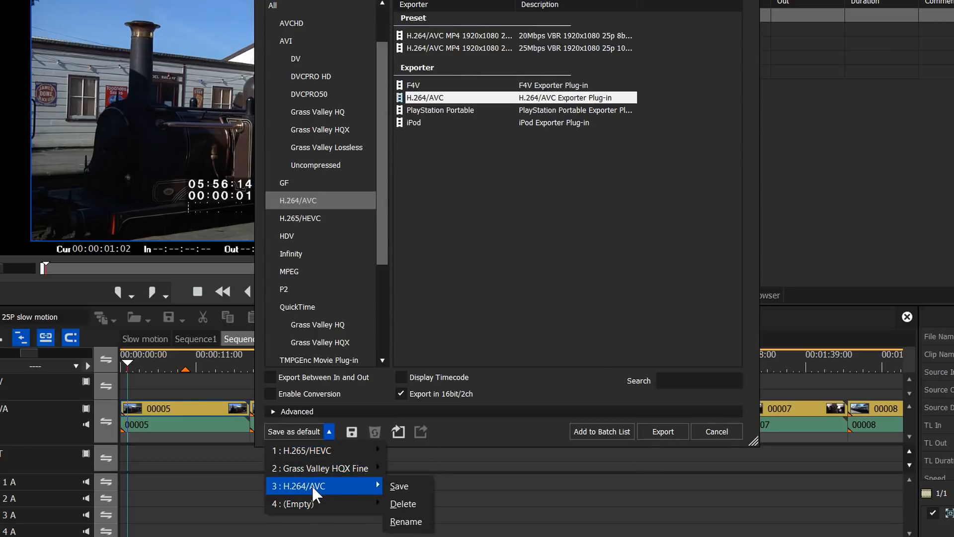
pyautogui.click(492, 488)
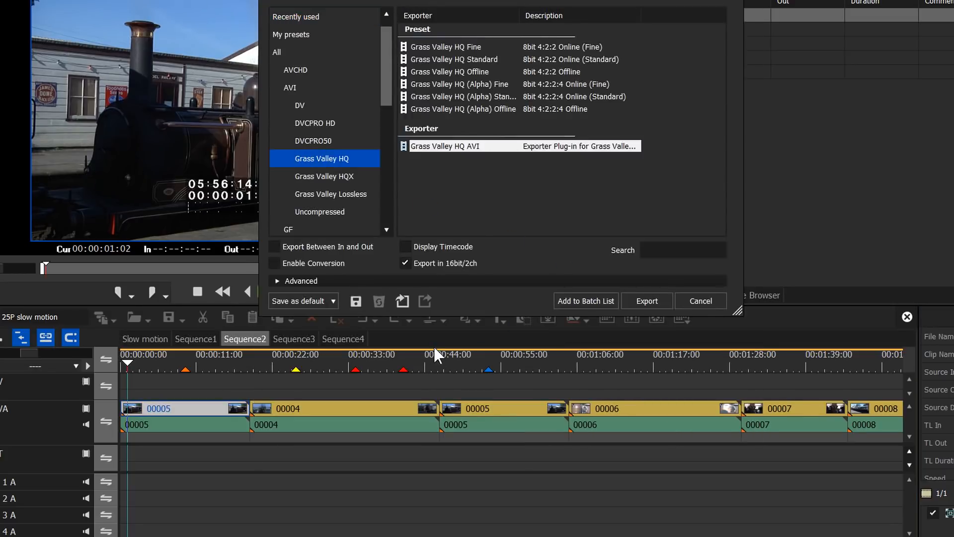
# Enable conversion for the H.264/AVC exporter and set its advanced video format to HD 1280 x 720 25p.
pyautogui.moveTo(390, 97); pyautogui.dragTo(390, 122)
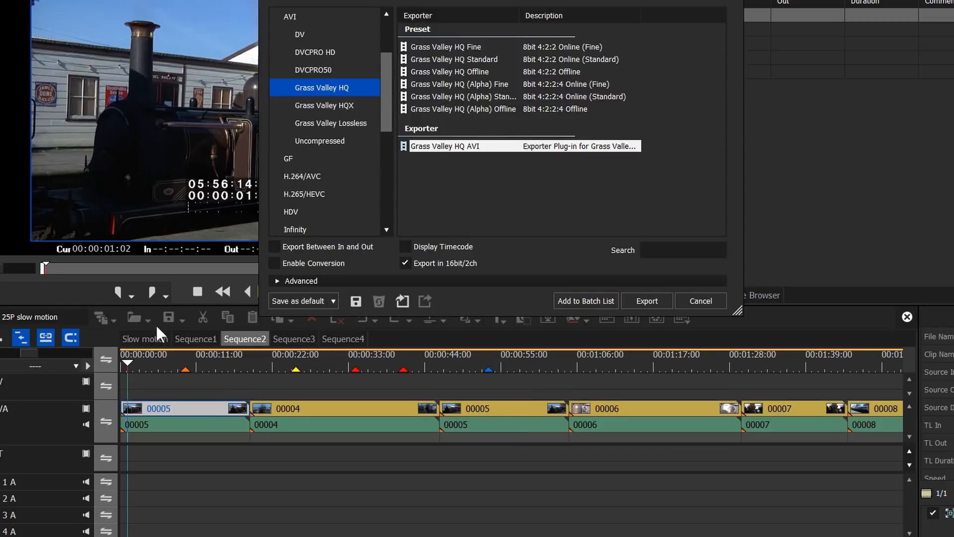
pyautogui.click(298, 179)
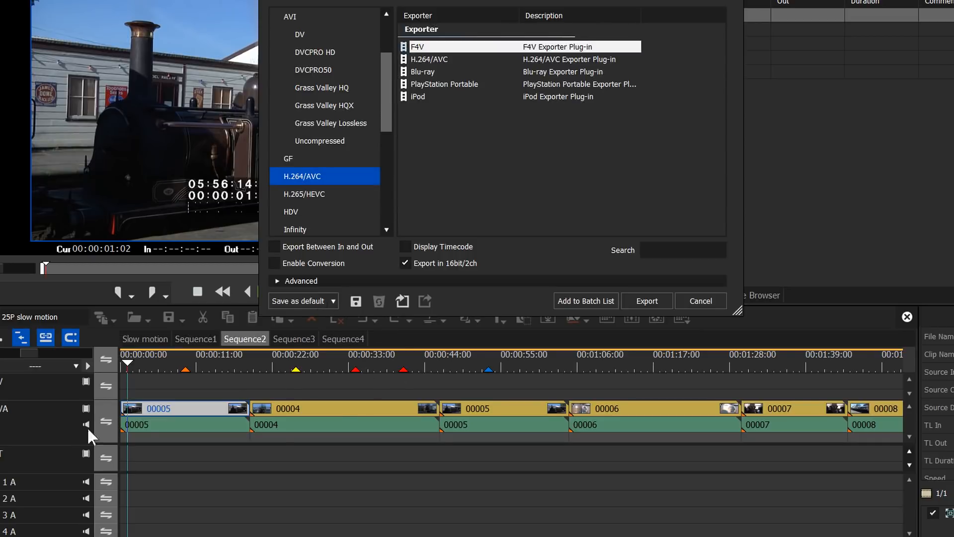
pyautogui.click(429, 59)
pyautogui.click(273, 263)
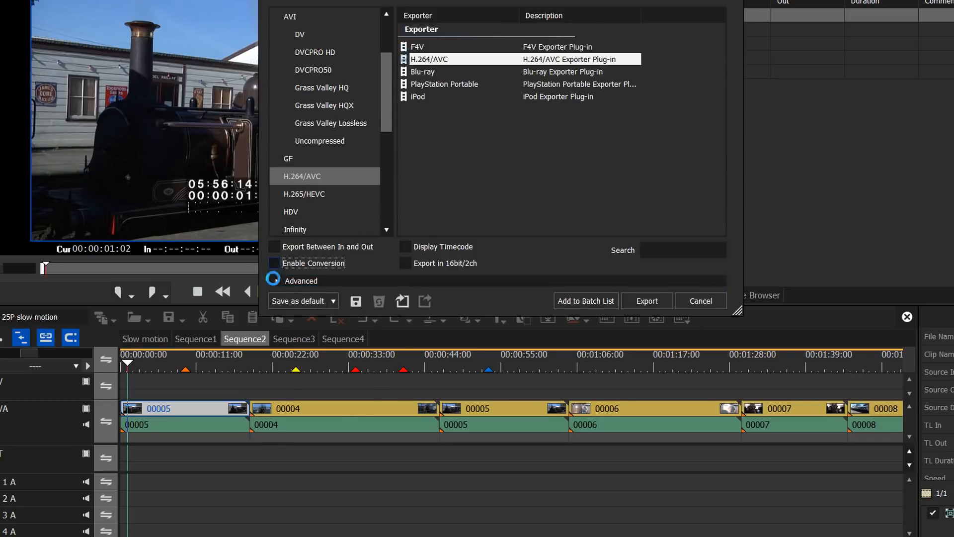
pyautogui.click(295, 271)
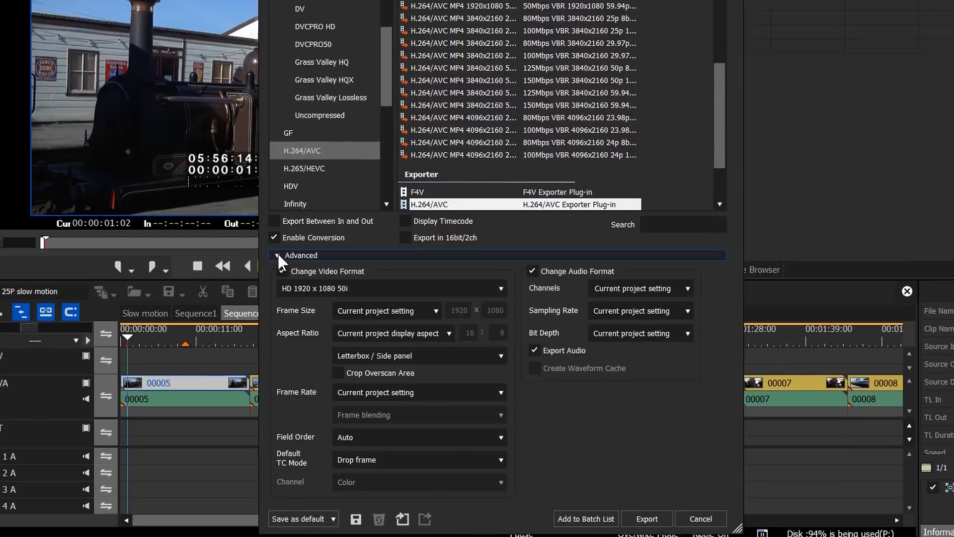
pyautogui.click(326, 277)
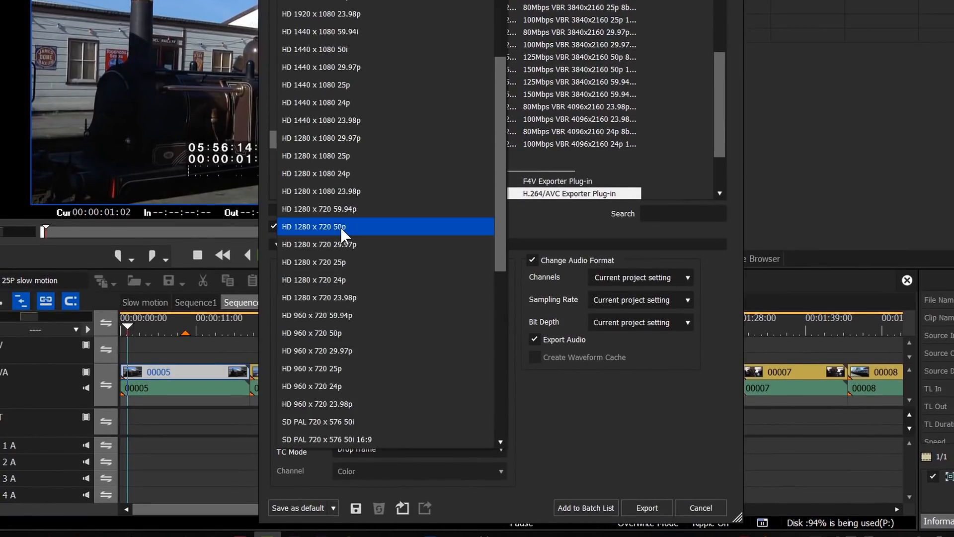
pyautogui.click(342, 262)
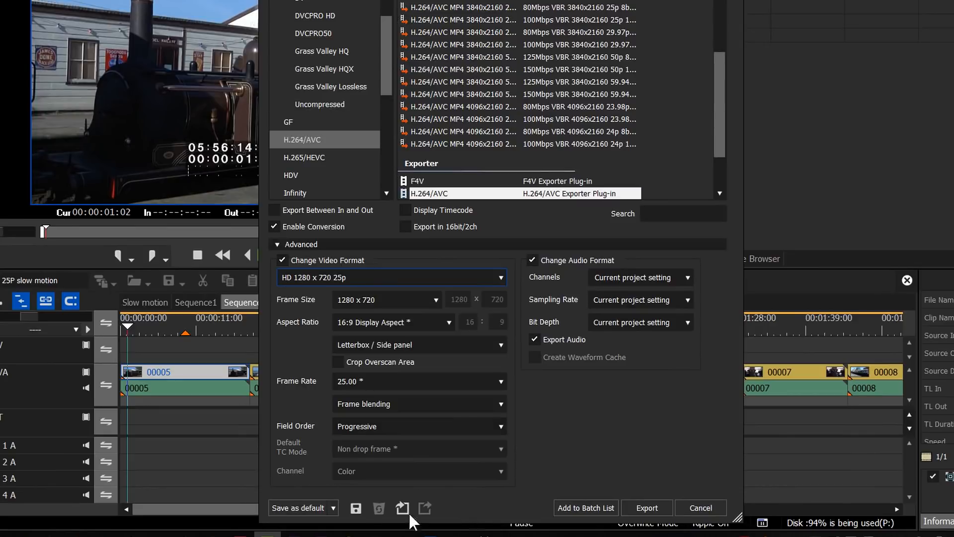
# Save the current H.264/AVC export settings as a preset named 1280 MP4 progressive.
pyautogui.click(356, 507)
pyautogui.write('1')
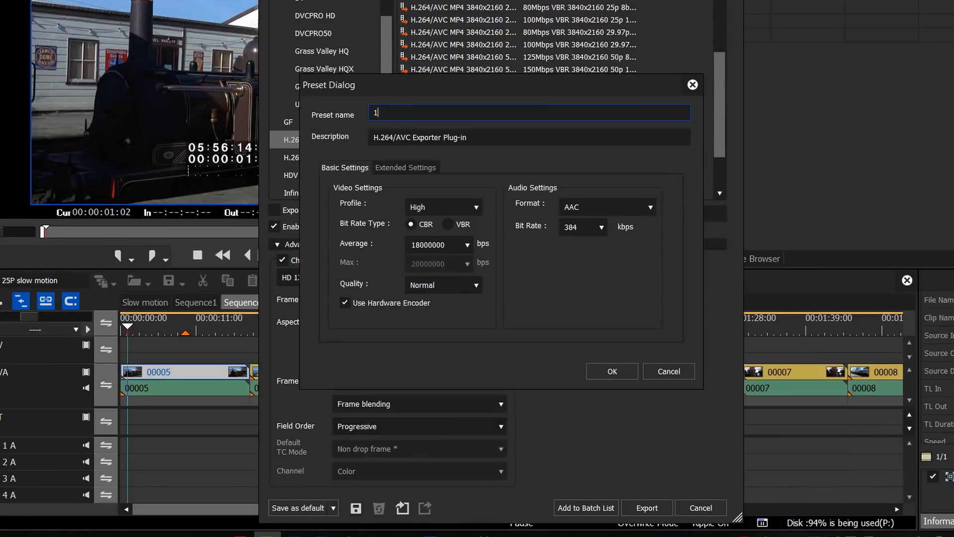
pyautogui.write('280 MP4 progressive')
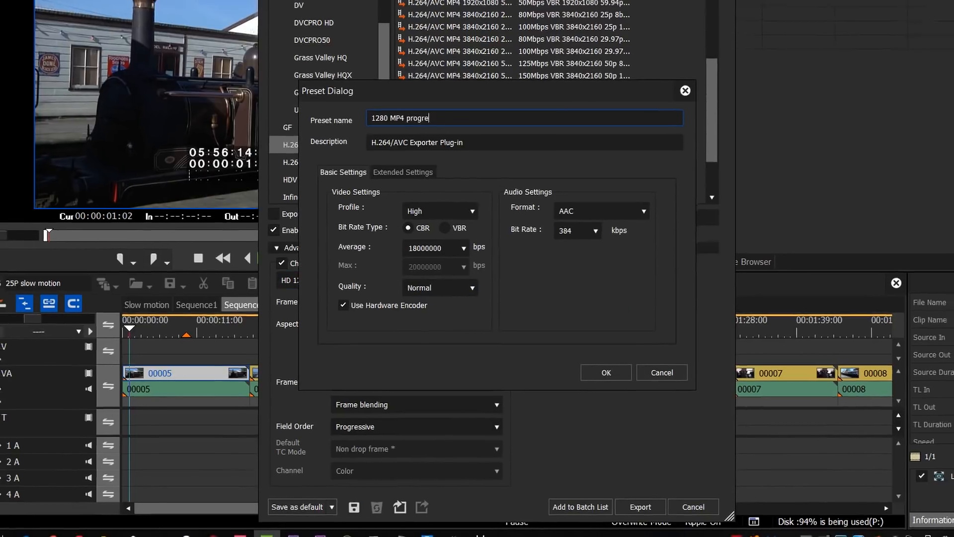
pyautogui.press('Return')
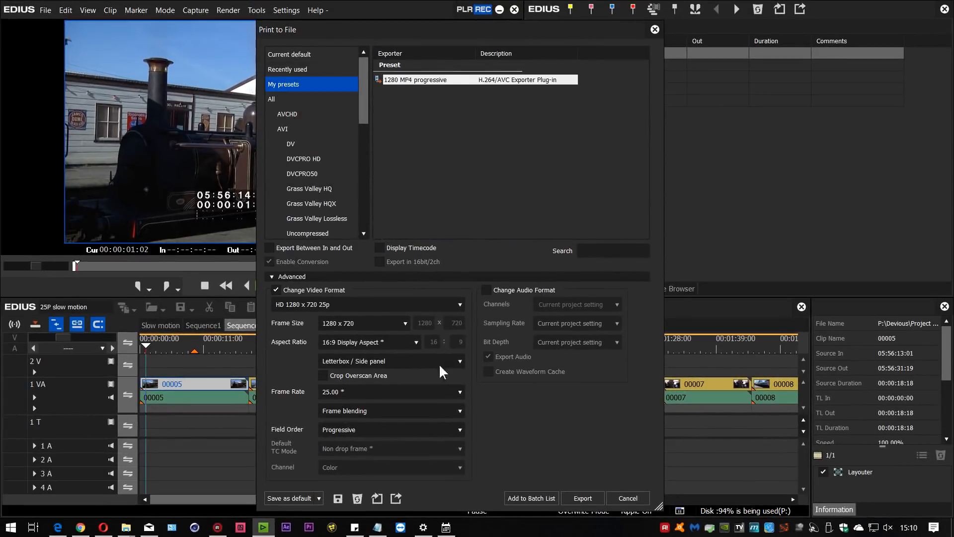
# Save the 1280 MP4 progressive preset as default exporter 4, check its entry in the list of defaults and close the export dialog.
pyautogui.click(319, 498)
pyautogui.moveTo(348, 497)
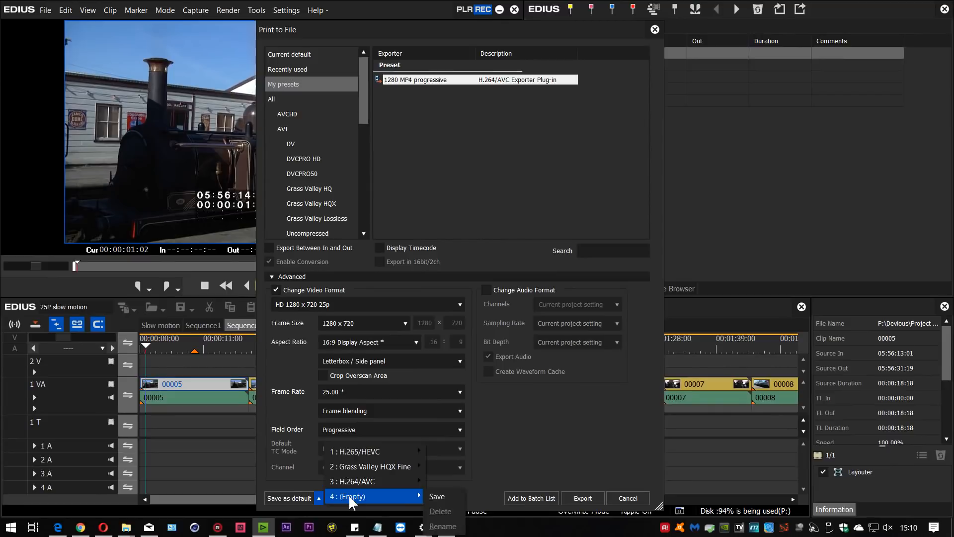
pyautogui.click(425, 496)
pyautogui.click(466, 293)
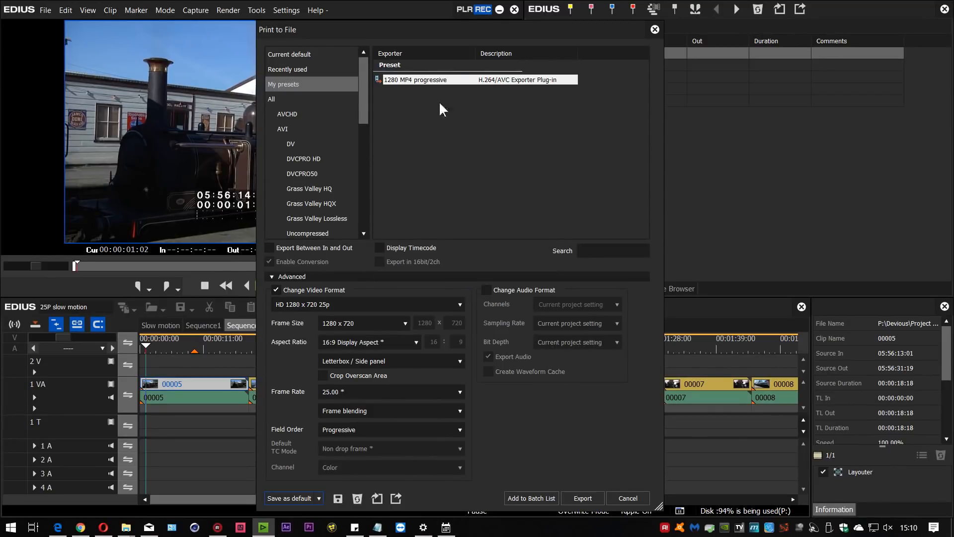
pyautogui.click(318, 496)
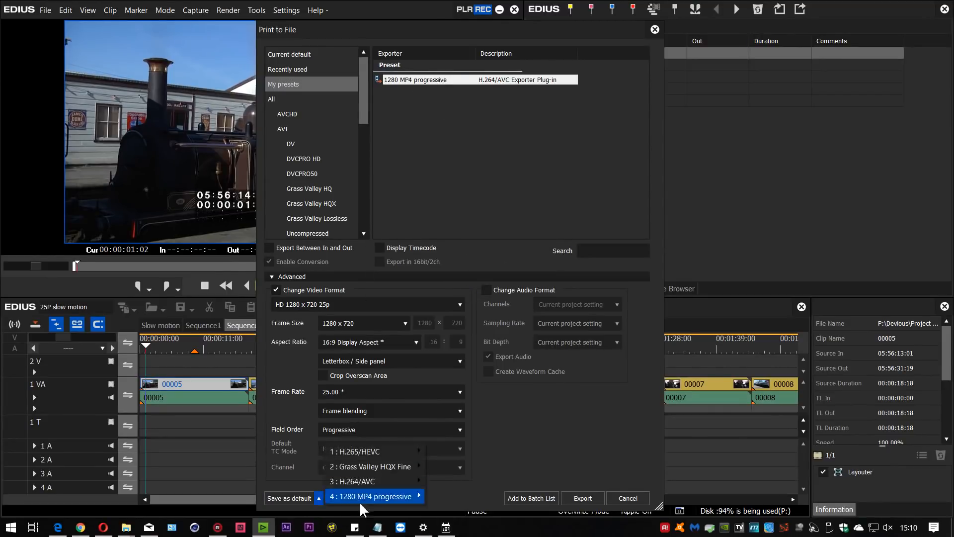
pyautogui.click(559, 457)
pyautogui.press('Escape')
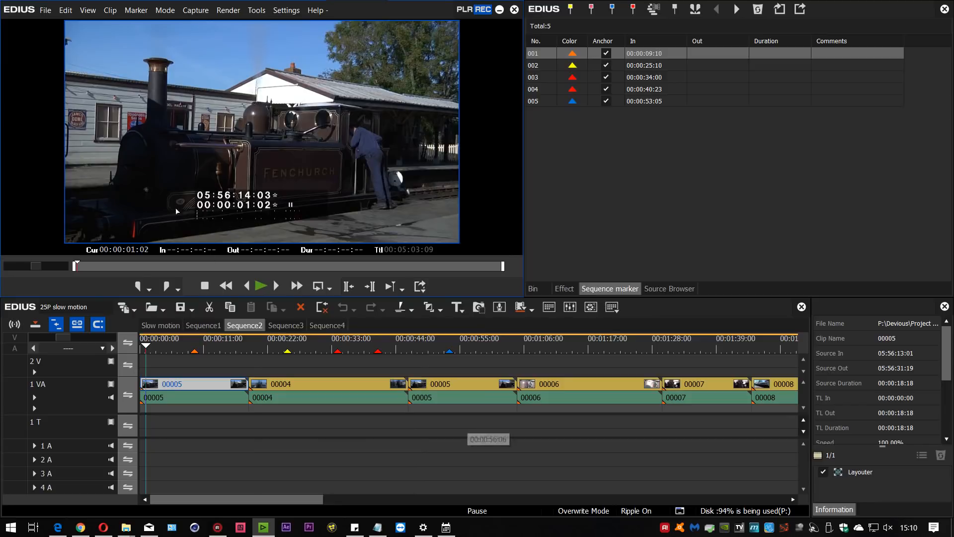
# View the default exporter choices for printing to file, open default exporter 3, H.264/AVC, and cancel its save dialog.
pyautogui.click(45, 10)
pyautogui.moveTo(73, 341)
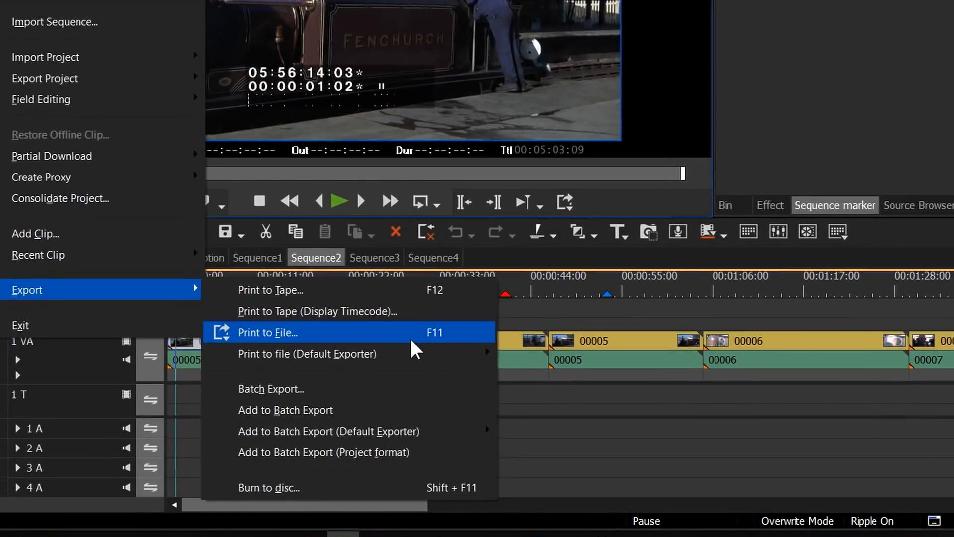
pyautogui.moveTo(383, 352)
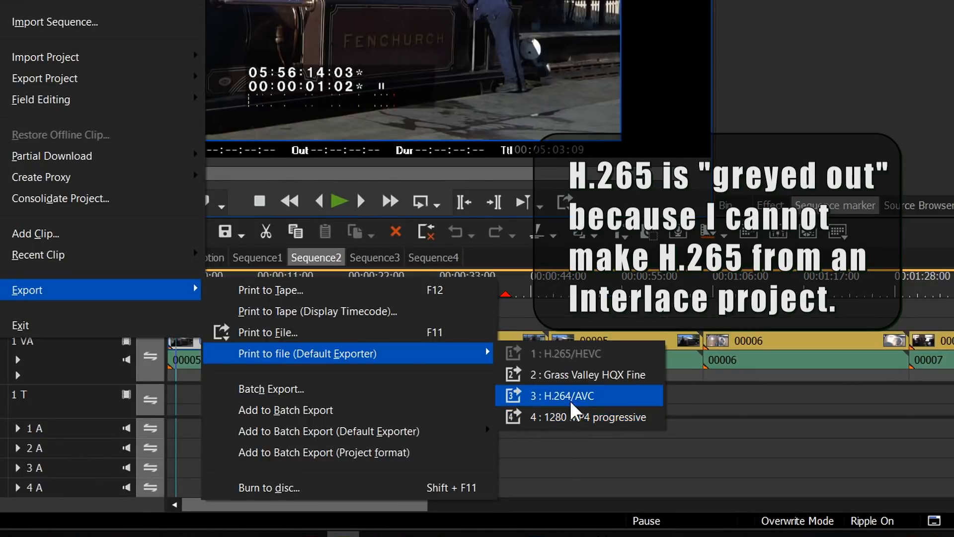
pyautogui.click(587, 397)
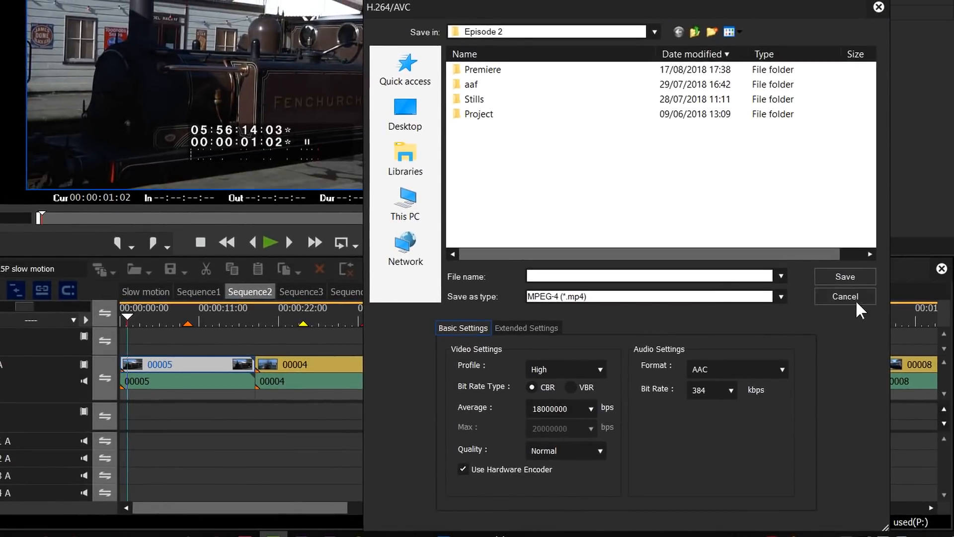
pyautogui.click(854, 298)
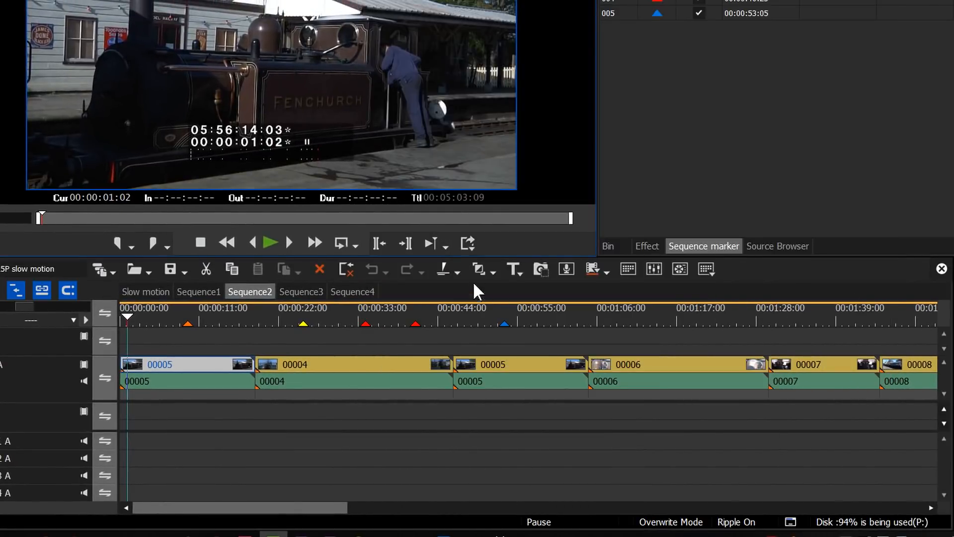
# Inspect the default exporter choices offered by the recorder's own export options.
pyautogui.click(474, 248)
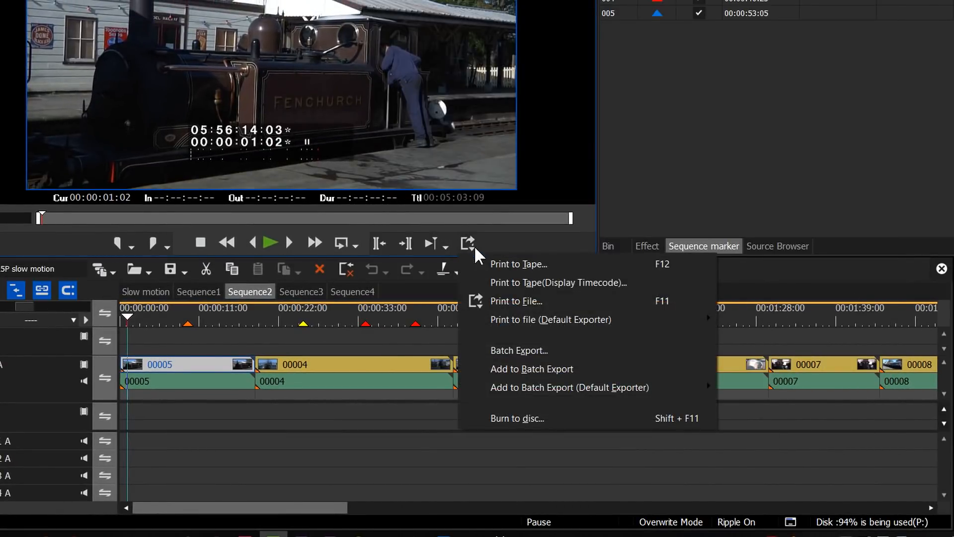
pyautogui.moveTo(517, 320)
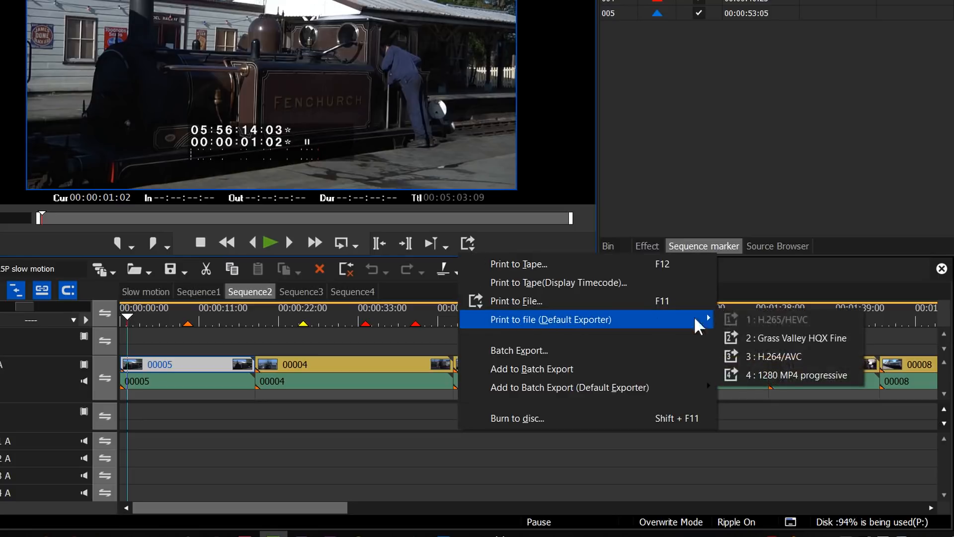
pyautogui.click(549, 248)
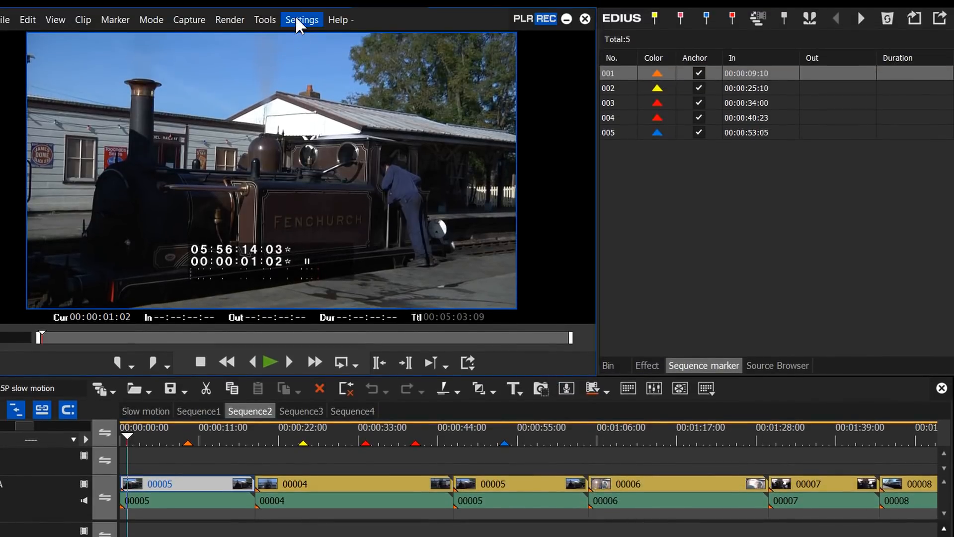
# Open the user interface button settings in User Settings and choose the Recorder (Right) button group.
pyautogui.click(297, 19)
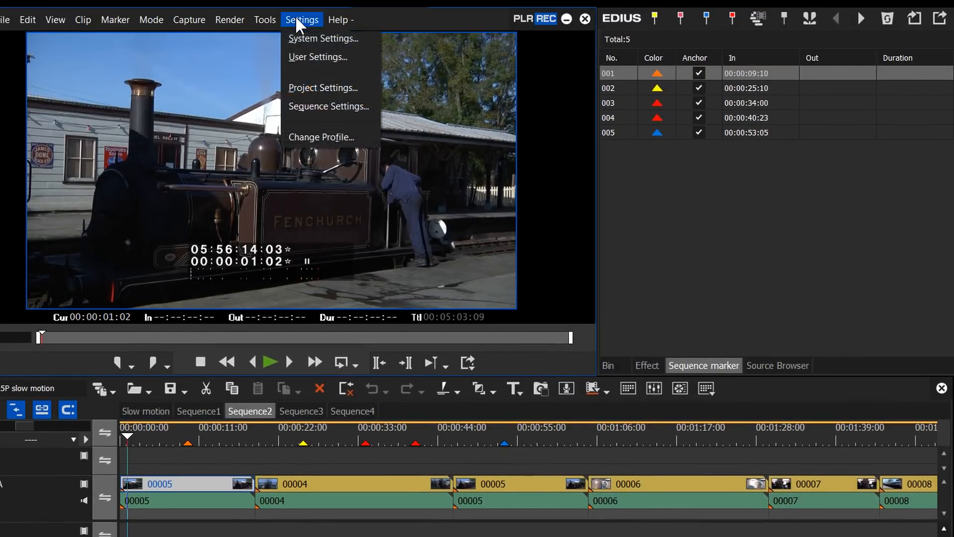
pyautogui.click(309, 56)
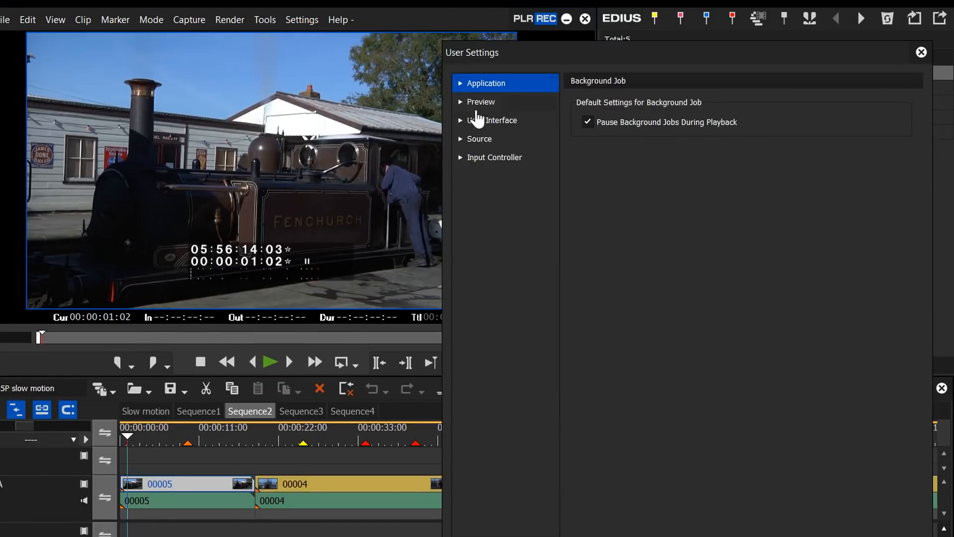
pyautogui.click(460, 121)
pyautogui.click(493, 158)
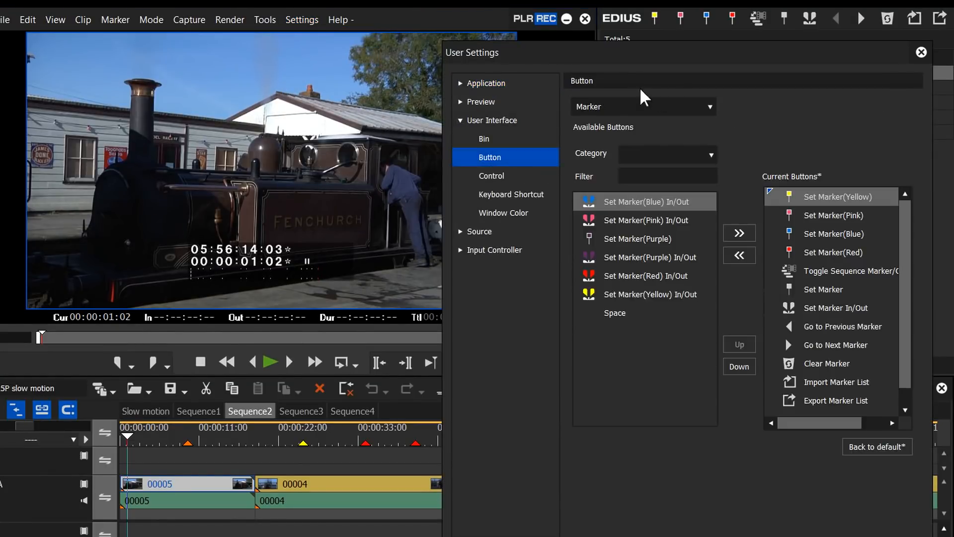
pyautogui.click(619, 108)
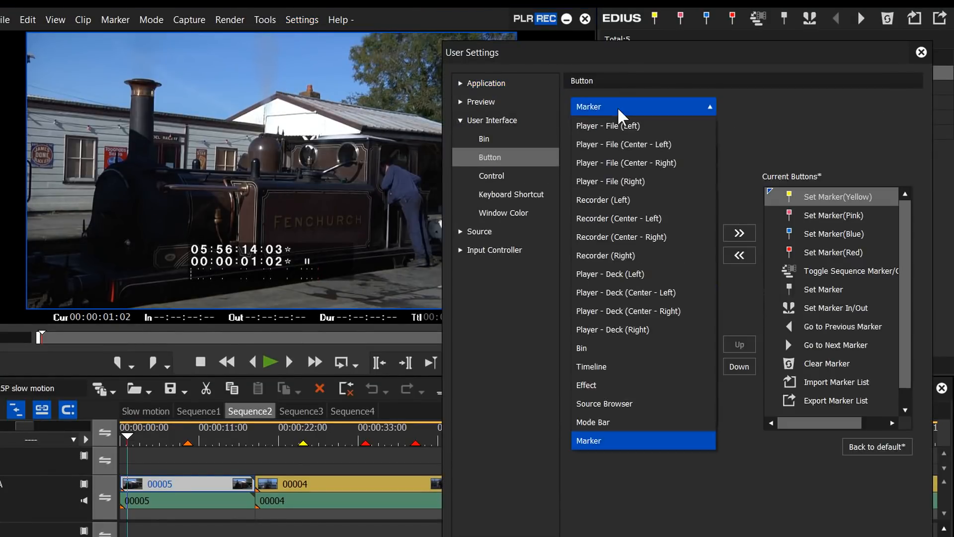
pyautogui.click(623, 255)
# Add the four Print to File (Default Exporter) buttons to the Recorder (Right) group and apply the settings.
pyautogui.moveTo(711, 239); pyautogui.dragTo(714, 341)
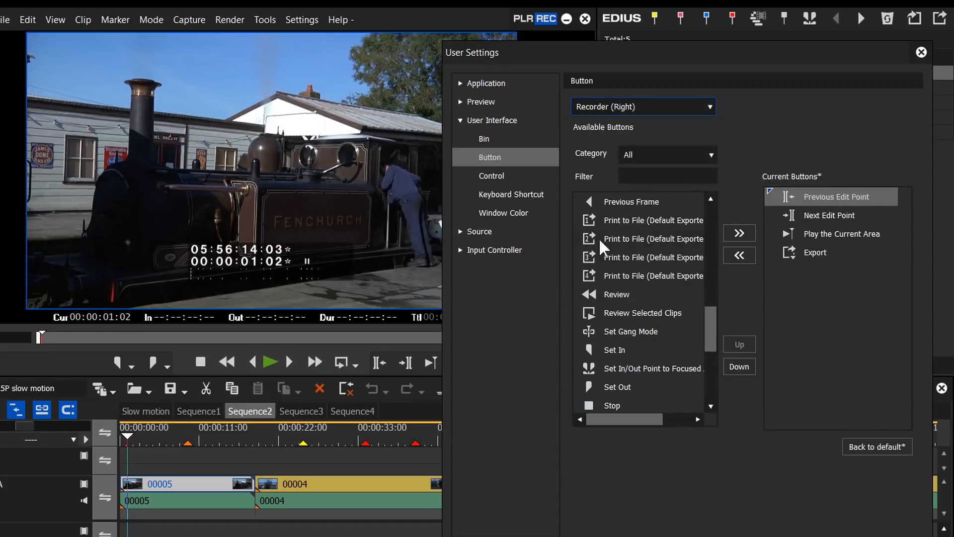
pyautogui.click(625, 220)
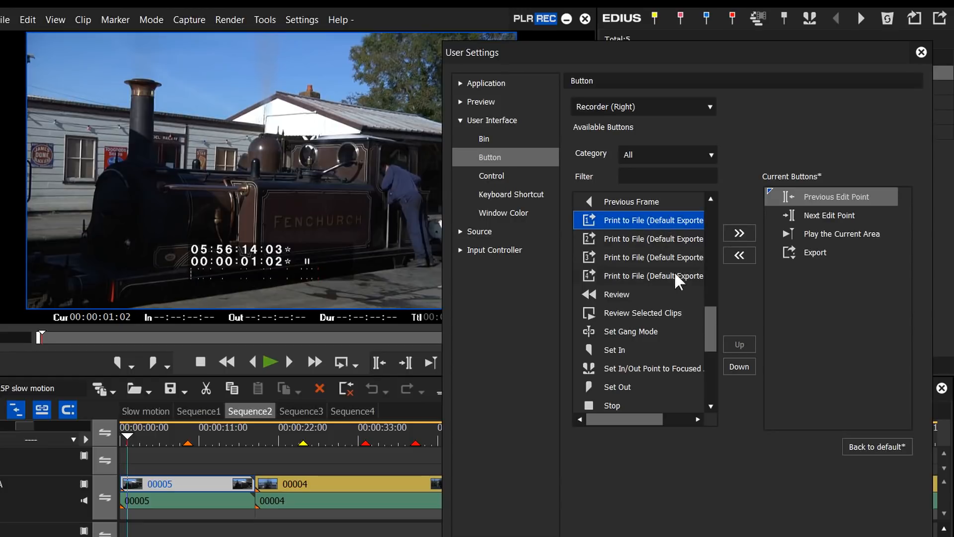
pyautogui.click(736, 232)
pyautogui.click(666, 238)
pyautogui.click(739, 232)
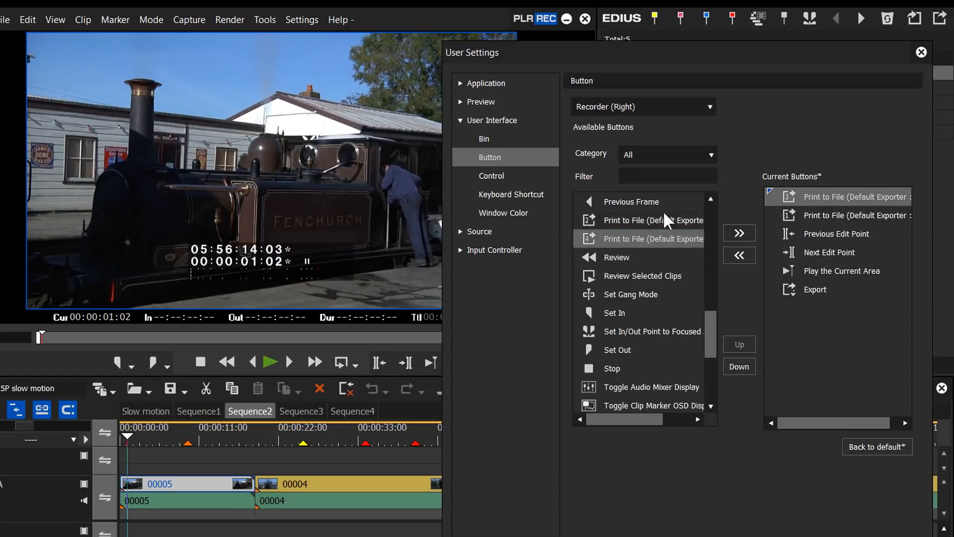
pyautogui.click(664, 214)
pyautogui.click(739, 233)
pyautogui.moveTo(701, 226); pyautogui.dragTo(740, 235)
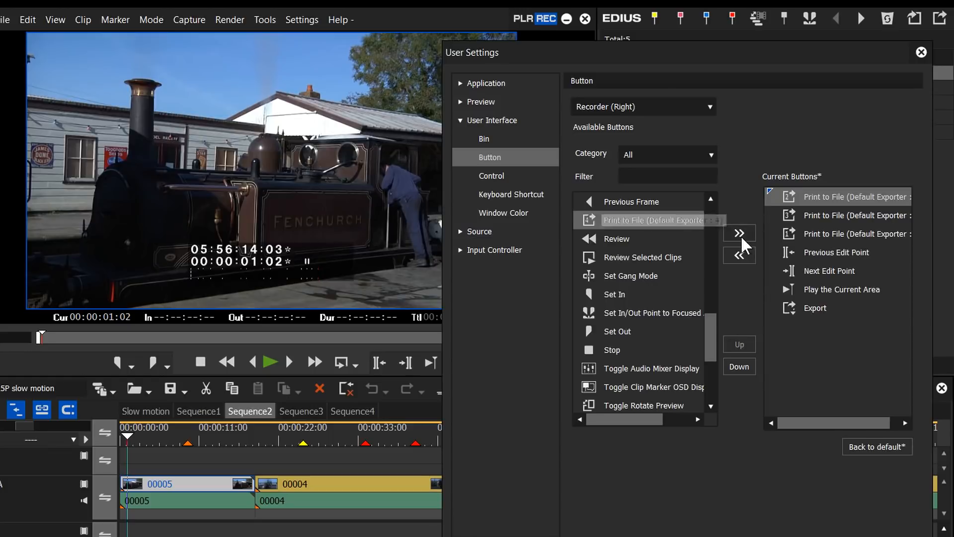
pyautogui.moveTo(740, 234); pyautogui.dragTo(741, 235)
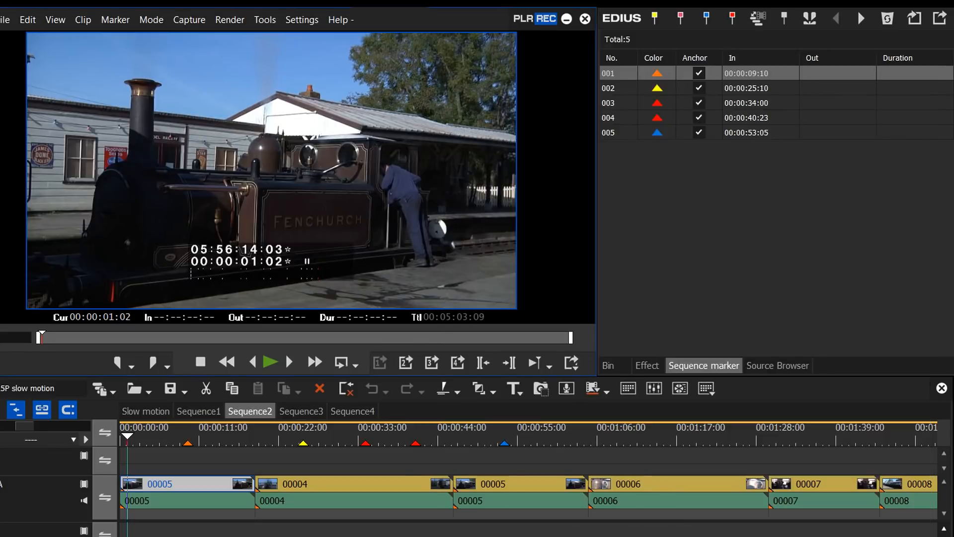
# Move the playhead to 00:01:01:05 and try the new recorder buttons for default exporters 2 and 3, cancelling each save dialog.
pyautogui.click(564, 437)
pyautogui.click(407, 362)
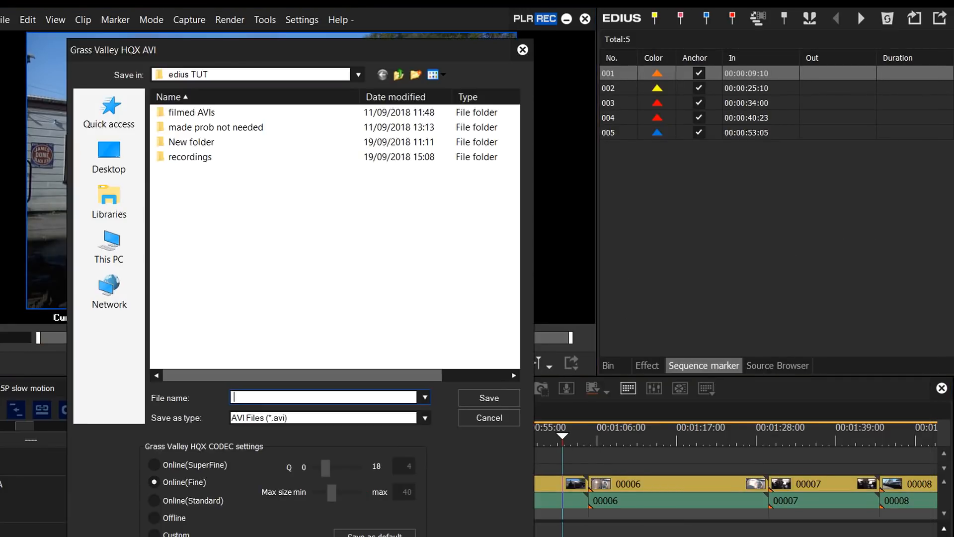
pyautogui.press('Escape')
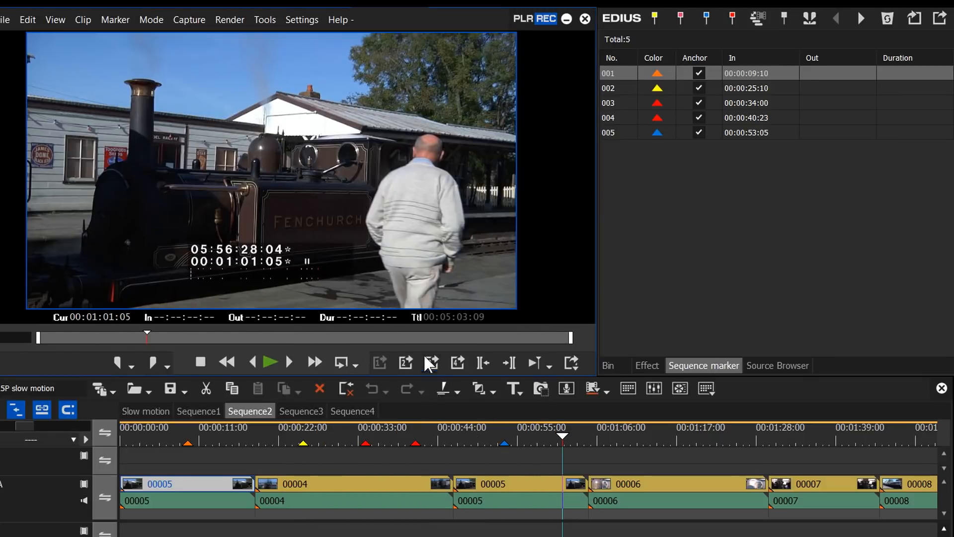
pyautogui.click(430, 362)
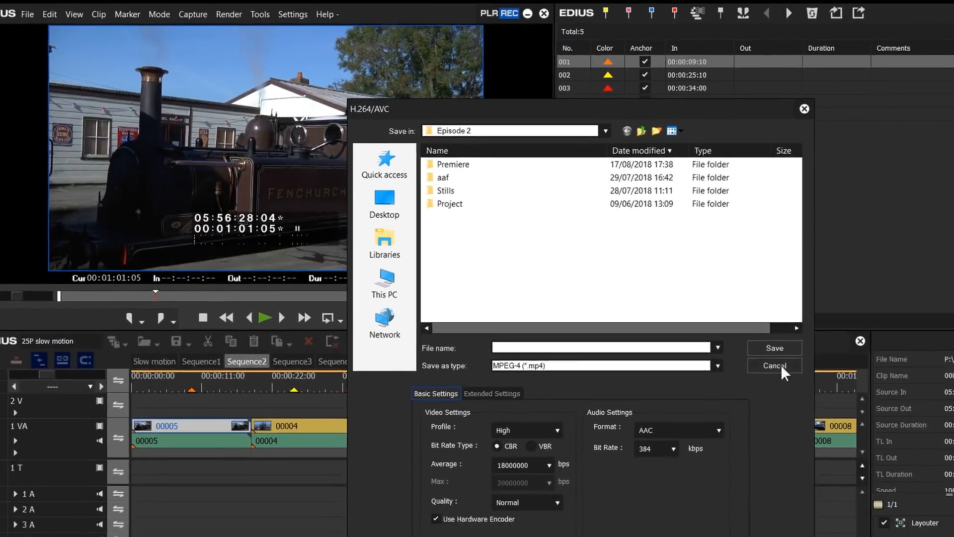
pyautogui.click(833, 407)
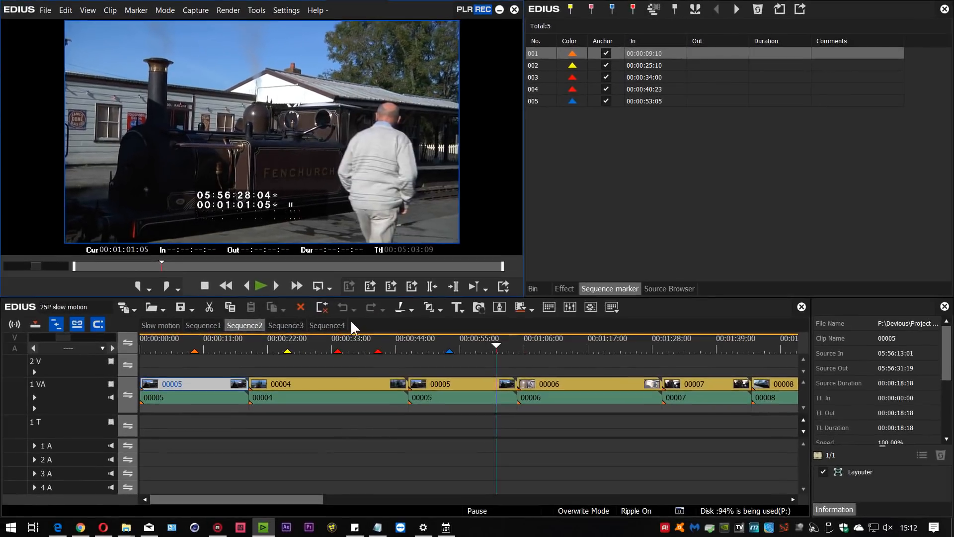
# Open the Print to File settings and rename default exporter 2 to "1920 HQX 25p".
pyautogui.click(40, 7)
pyautogui.moveTo(41, 348)
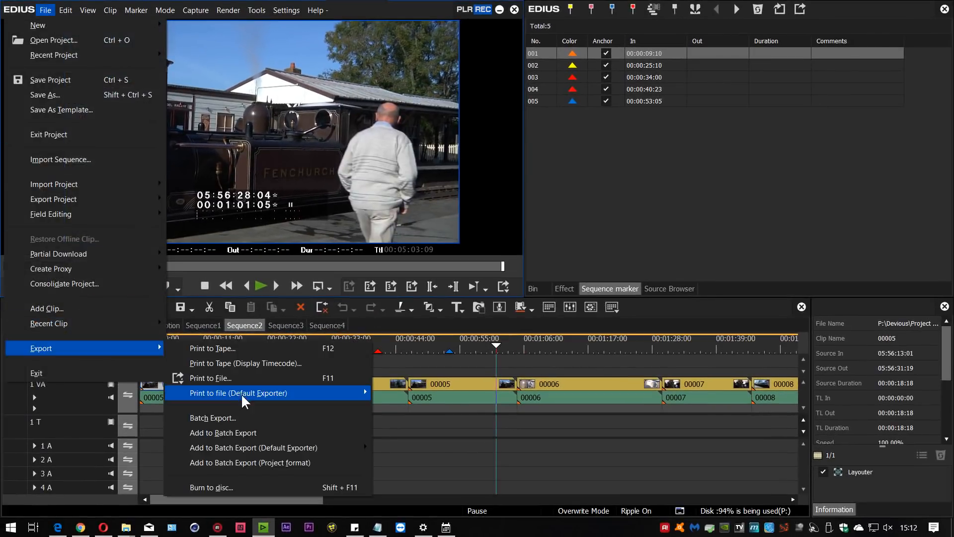
pyautogui.click(246, 386)
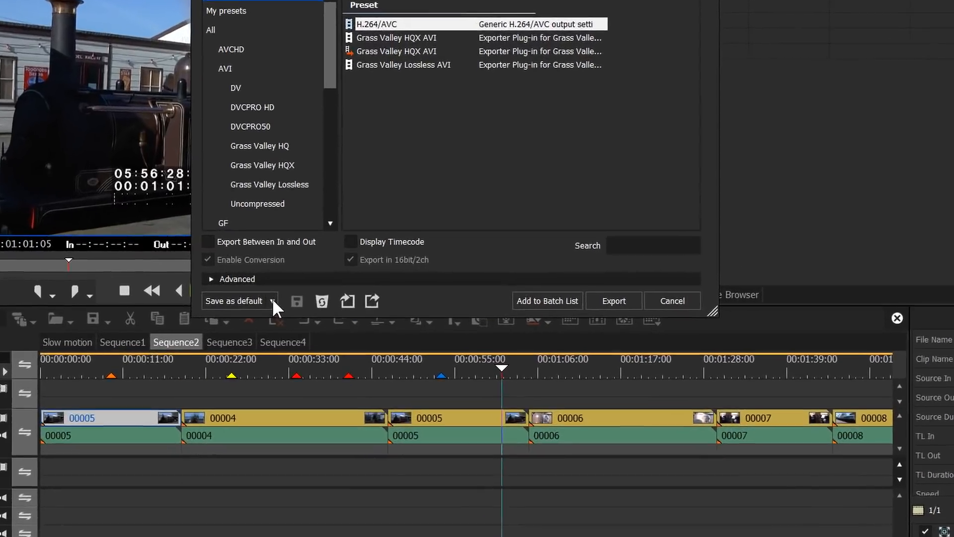
pyautogui.click(273, 300)
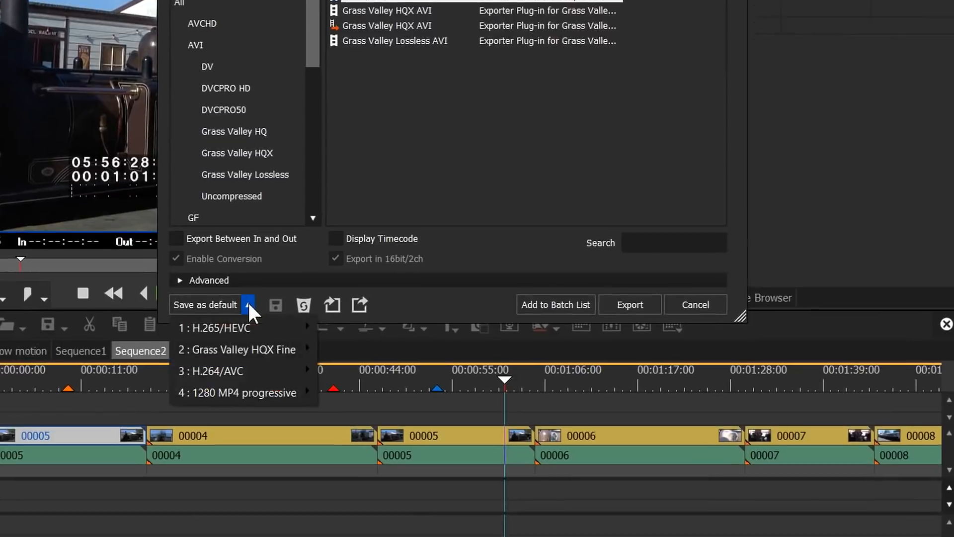
pyautogui.moveTo(235, 337)
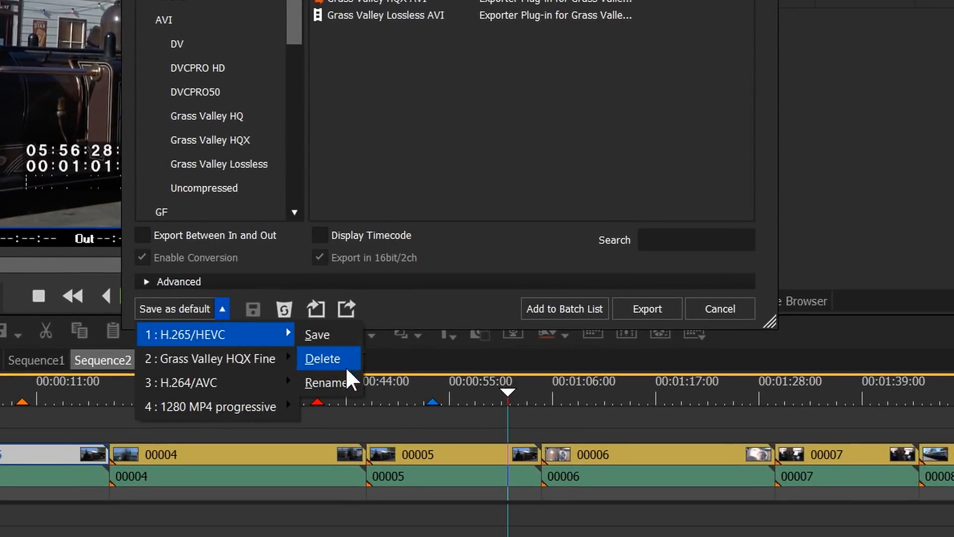
pyautogui.moveTo(285, 362)
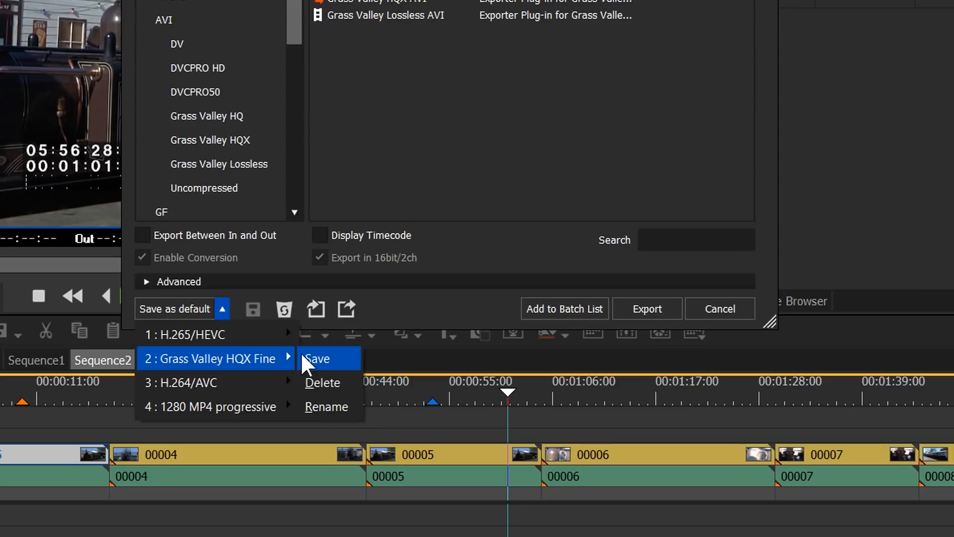
pyautogui.click(323, 405)
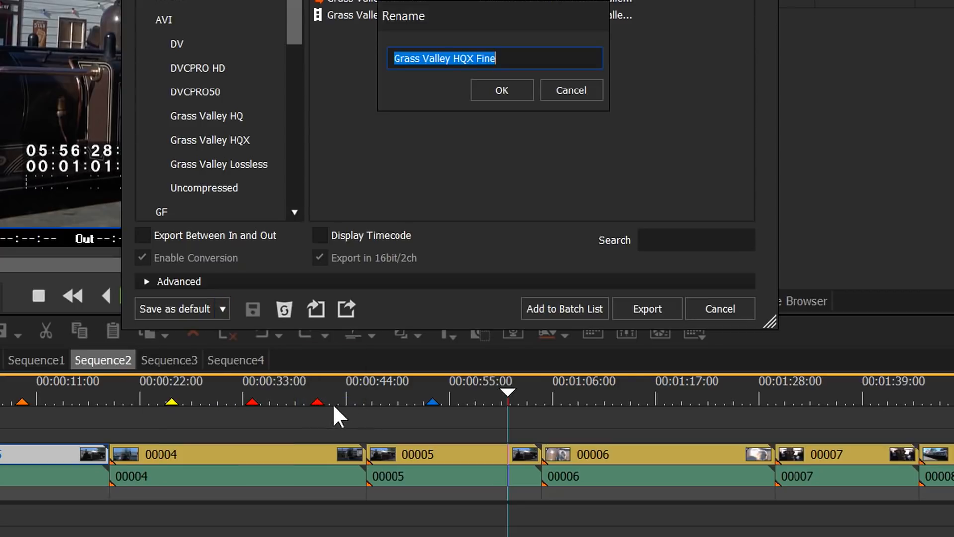
pyautogui.write('1920 ')
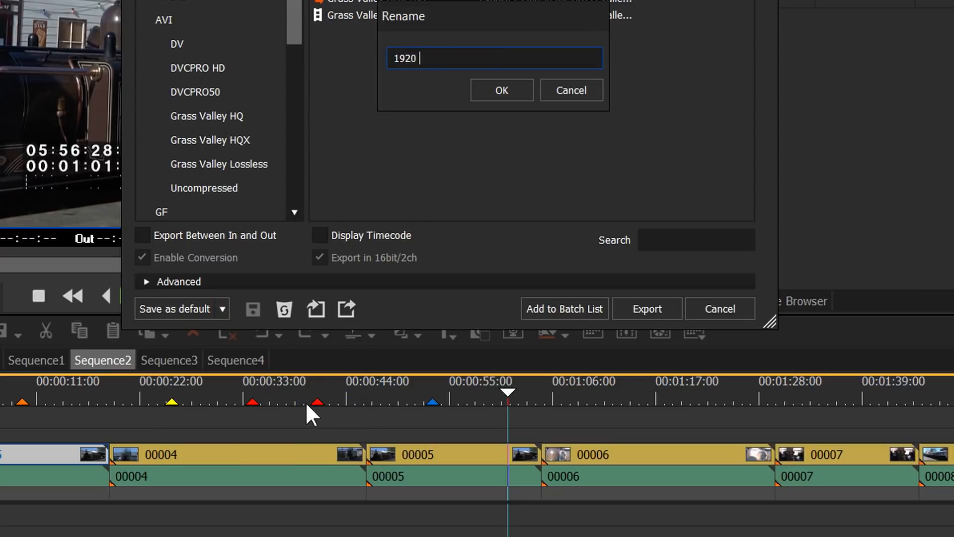
pyautogui.write('HQX 25p')
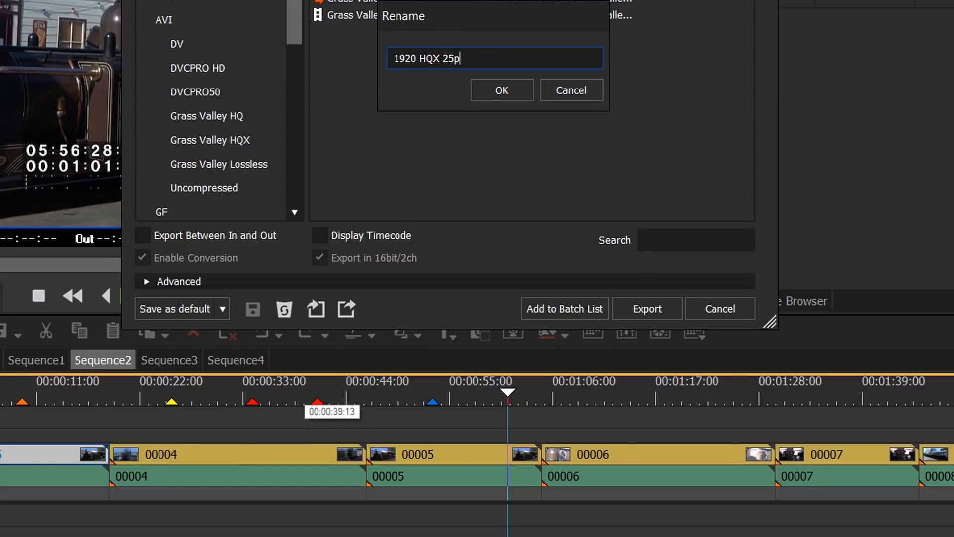
pyautogui.press('Return')
# Rename default exporter 4, the 1280 MP4 progressive preset, to "Youtube".
pyautogui.click(230, 309)
pyautogui.moveTo(236, 408)
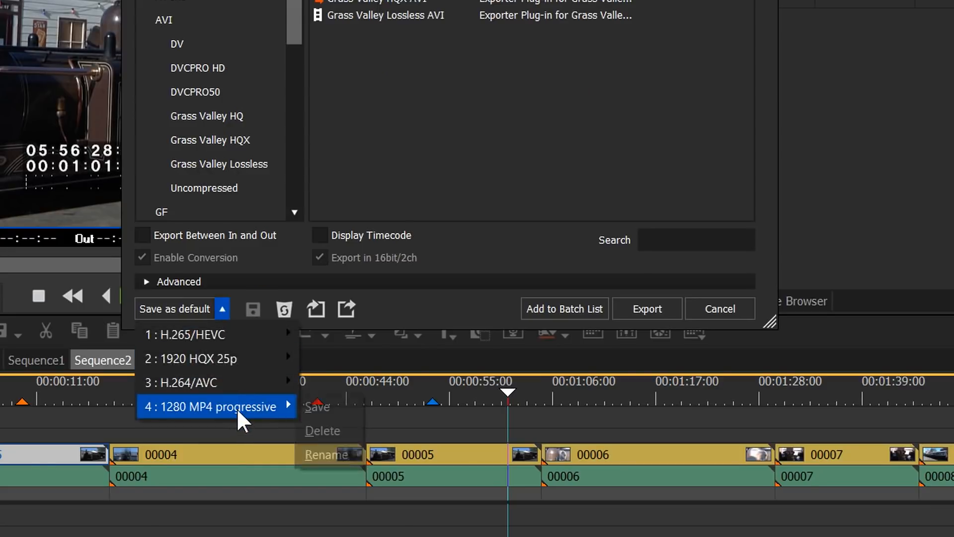
pyautogui.click(342, 454)
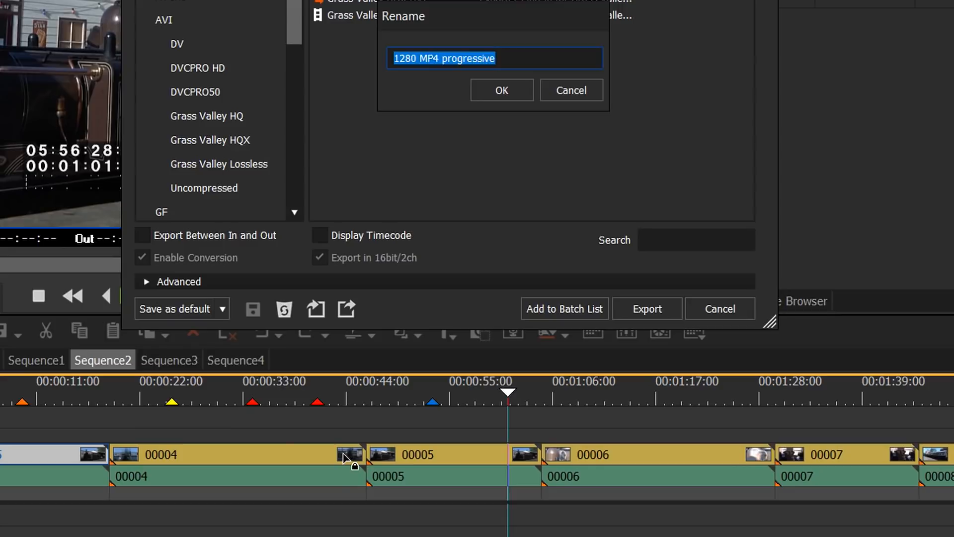
pyautogui.write('yOUTUBE')
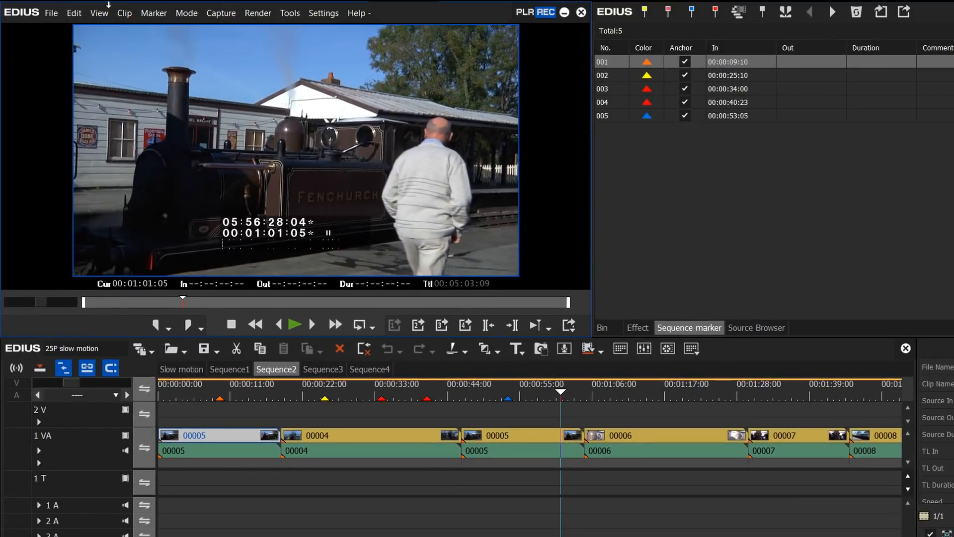
# Check the names of the default exporters offered for Add to Batch Export and Print to File.
pyautogui.click(52, 13)
pyautogui.moveTo(91, 396)
pyautogui.moveTo(298, 446)
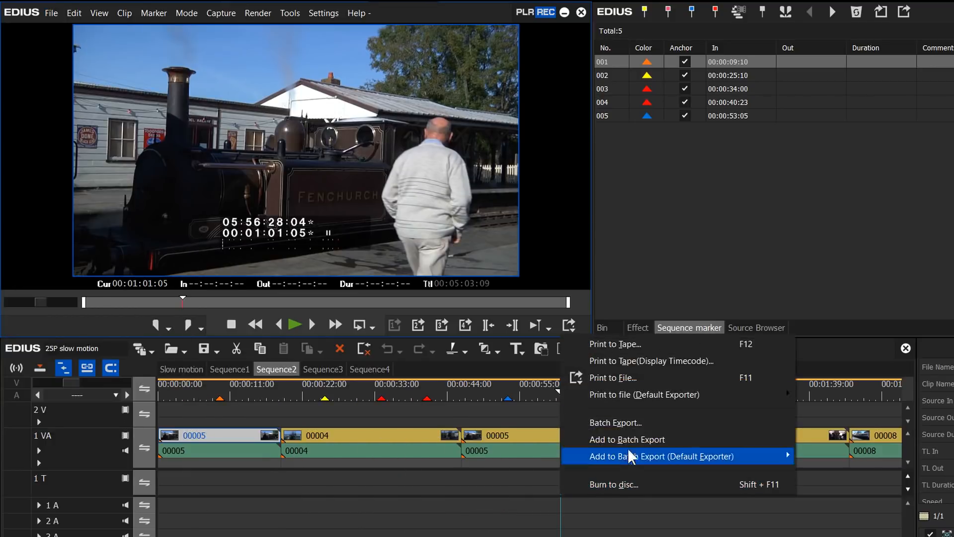
pyautogui.moveTo(647, 394)
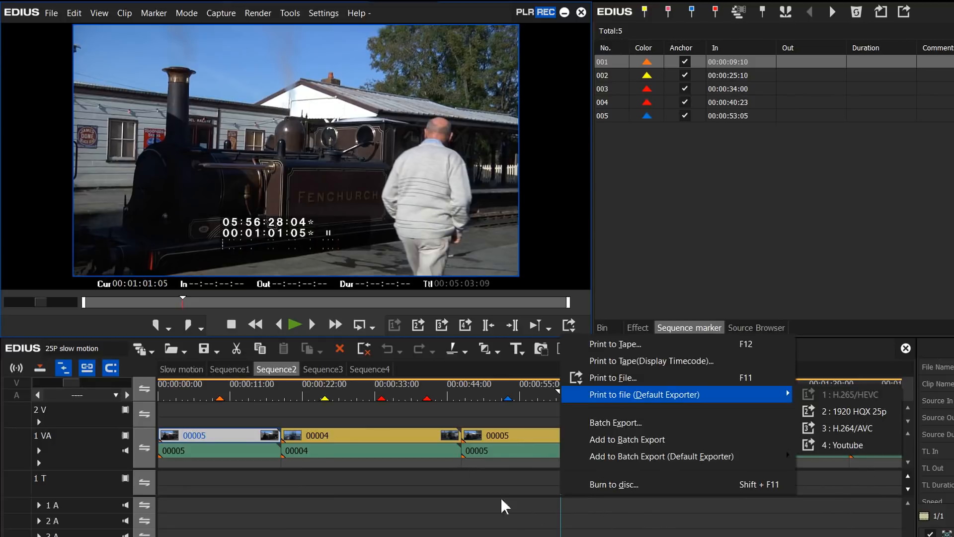
# Move the playhead to 00:00:50:20 and look up the export options that use the default exporters.
pyautogui.click(505, 396)
pyautogui.moveTo(505, 394); pyautogui.dragTo(492, 392)
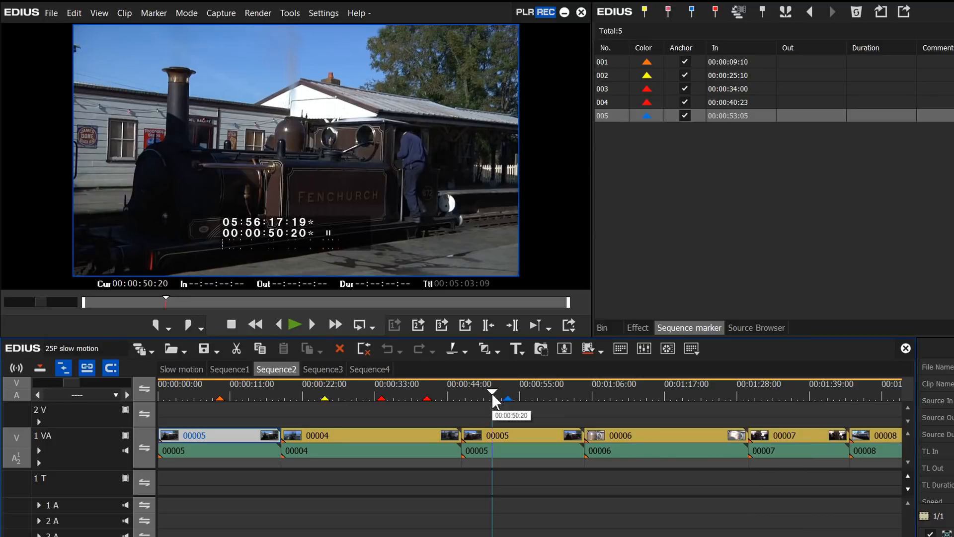
pyautogui.click(51, 13)
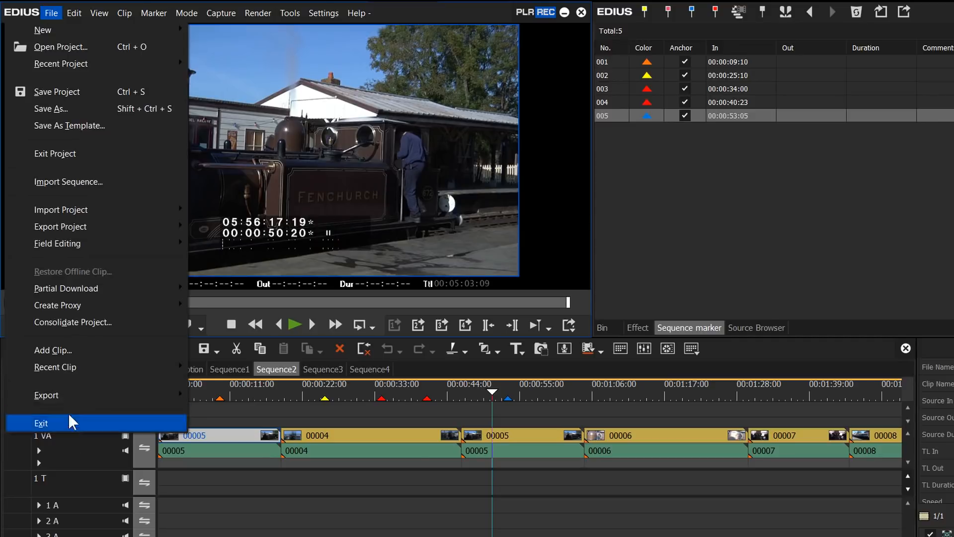
pyautogui.moveTo(87, 396)
pyautogui.moveTo(305, 445)
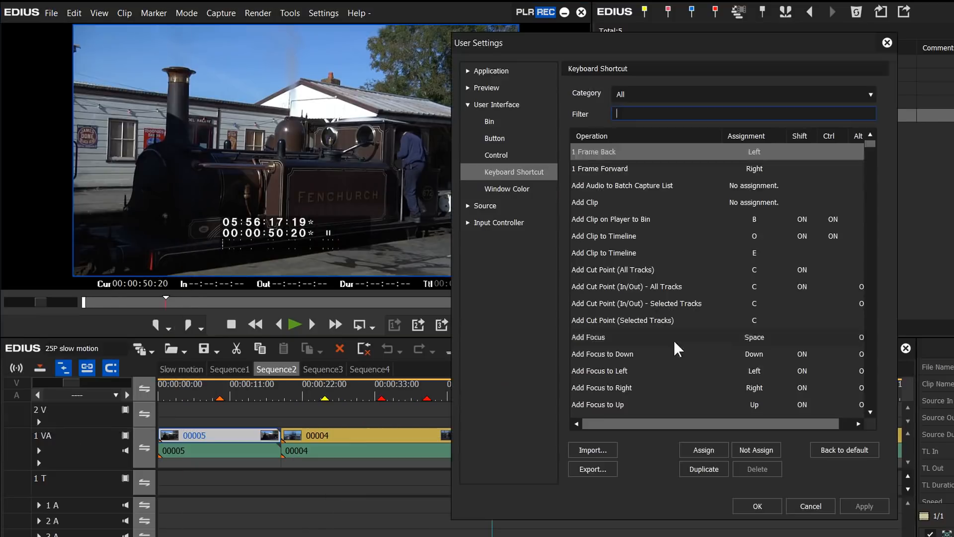
# Filter the keyboard shortcut operations in User Settings by "default".
pyautogui.click(681, 337)
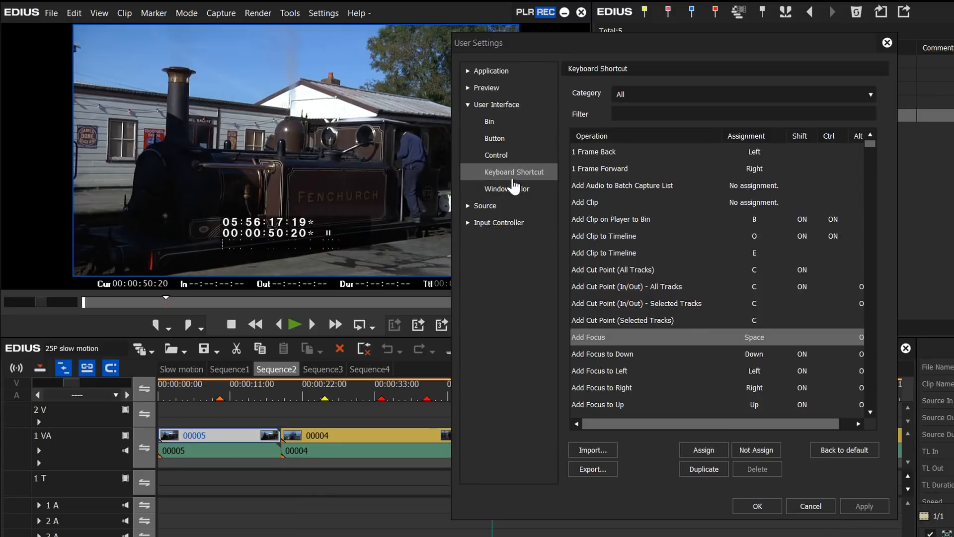
pyautogui.click(625, 112)
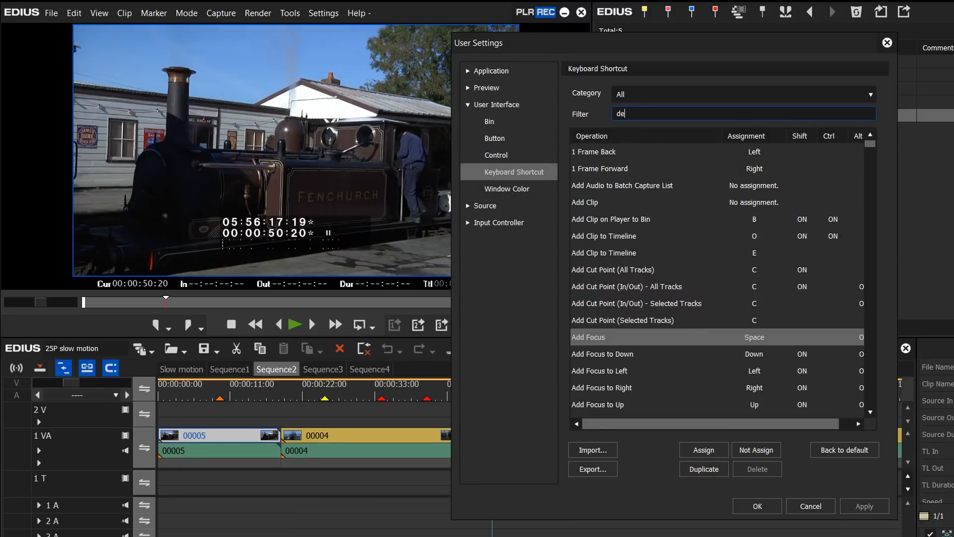
pyautogui.write('defau;t')
pyautogui.press('BackSpace')
pyautogui.press('BackSpace')
pyautogui.write('lt')
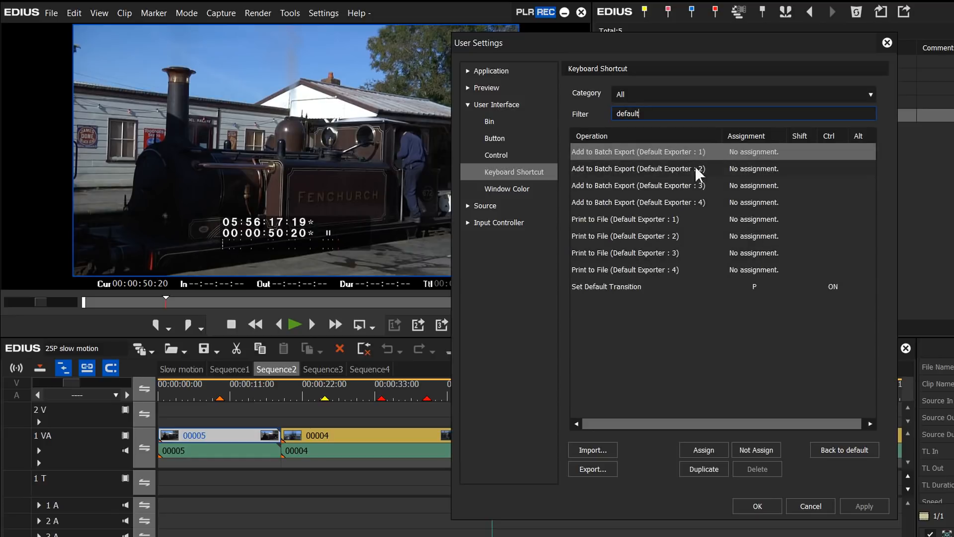
# Assign the Ctrl+F11 shortcut to Print to File (Default Exporter : 2) and accept the user settings.
pyautogui.click(612, 236)
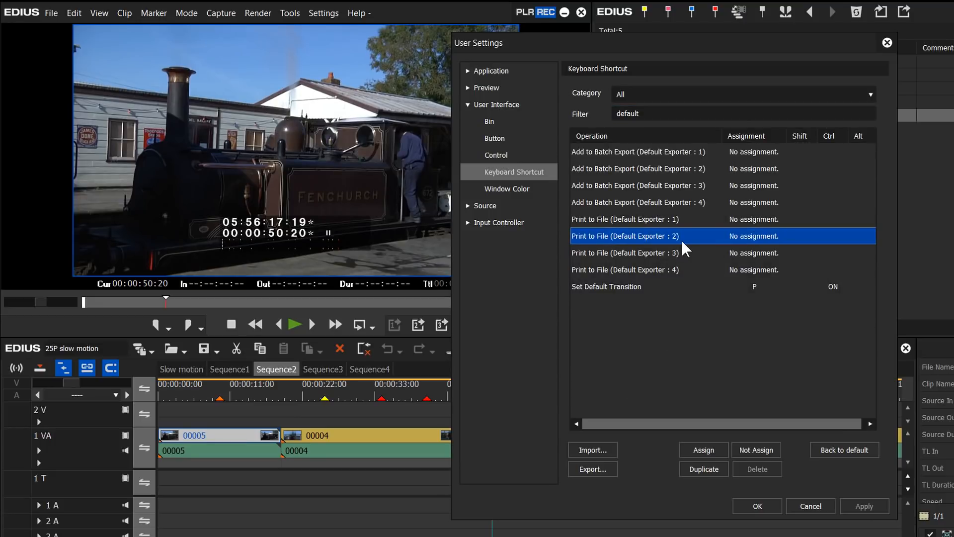
pyautogui.doubleClick(753, 236)
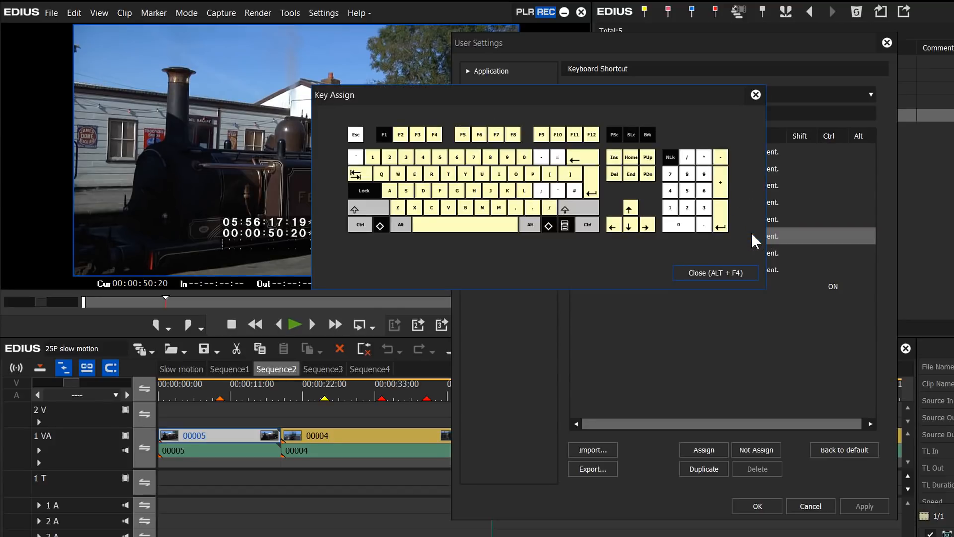
pyautogui.hotkey('ctrl', 'F11')
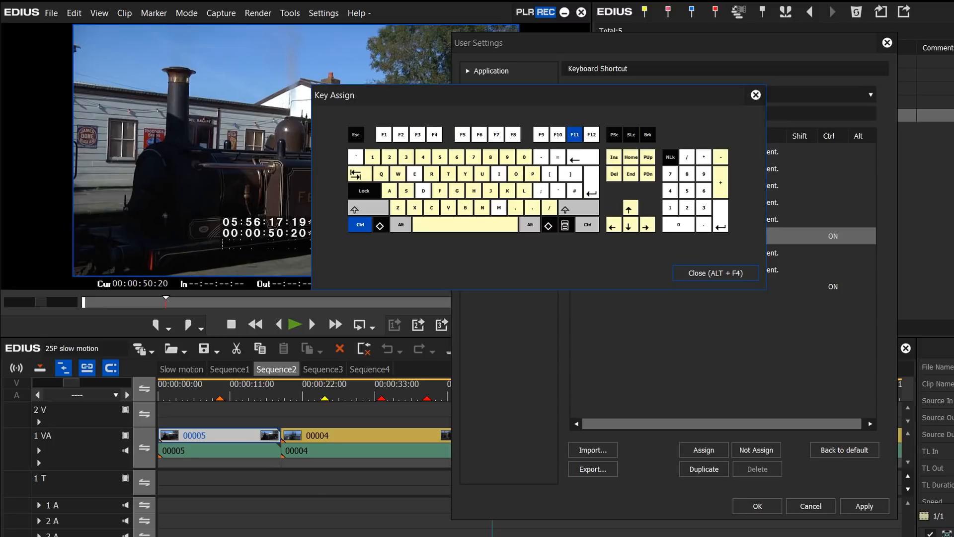
pyautogui.click(752, 507)
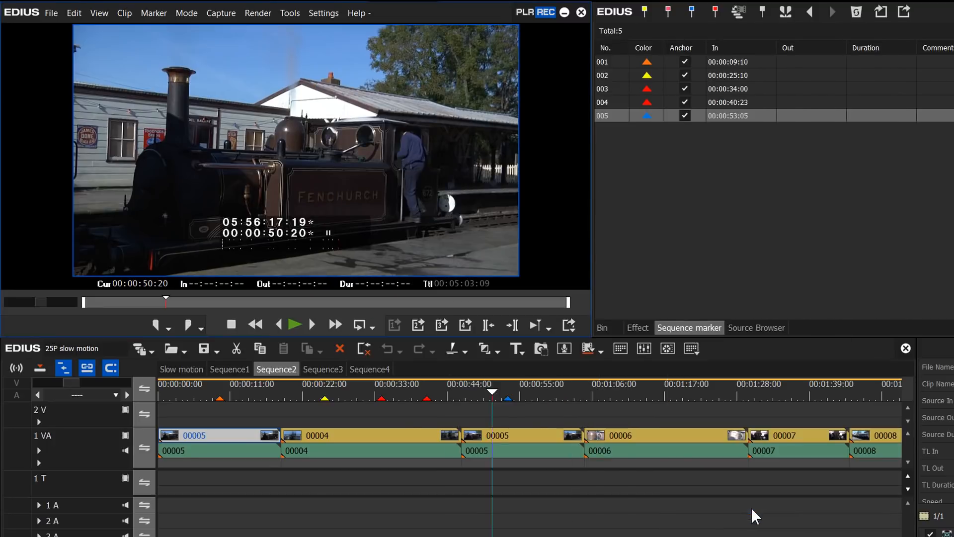
# Move the playhead to 00:00:49:15, try the new default exporter 2 shortcut, and cancel the save dialog.
pyautogui.click(484, 391)
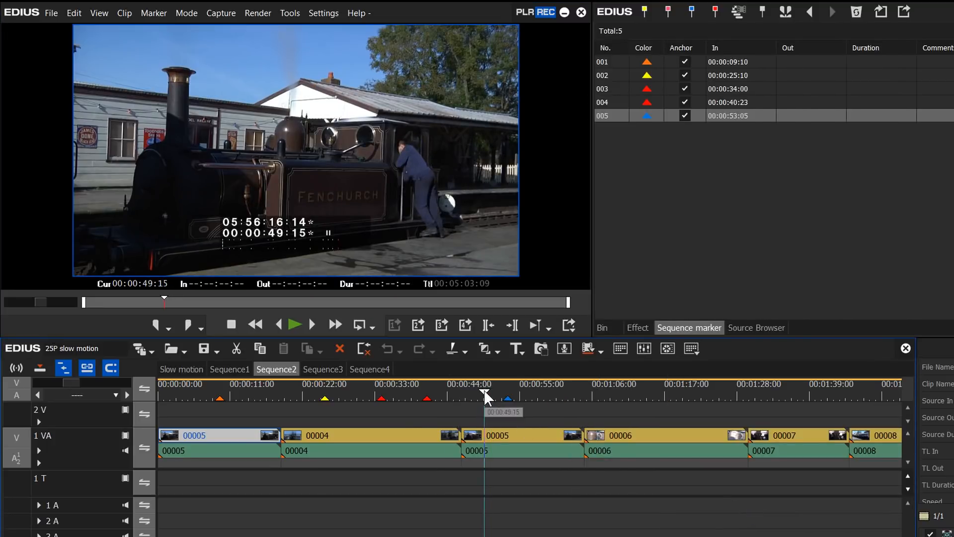
pyautogui.hotkey('ctrl', 'F11')
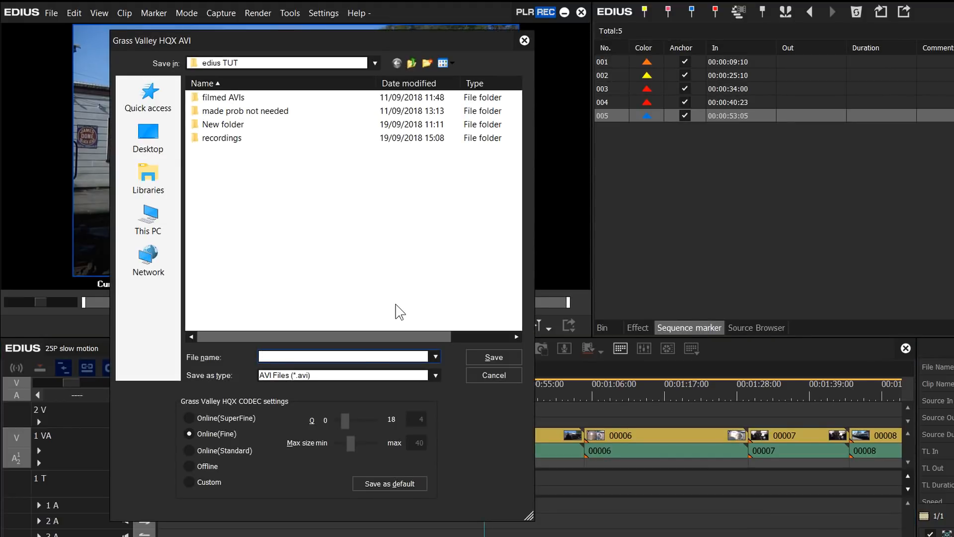
pyautogui.click(485, 374)
pyautogui.click(402, 392)
pyautogui.click(403, 392)
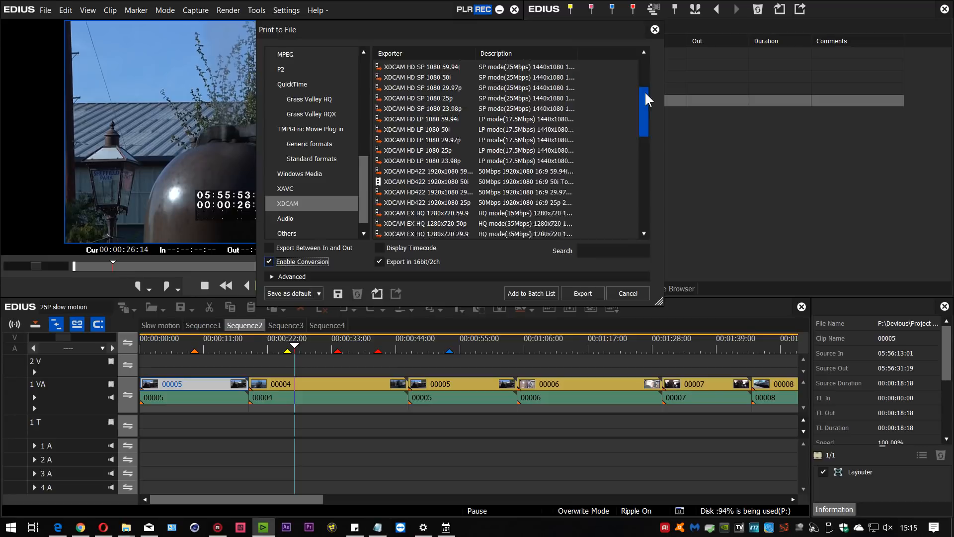
# Browse the XDCAM exporters in the Print to File dialog and cancel the export.
pyautogui.moveTo(646, 93); pyautogui.dragTo(646, 82)
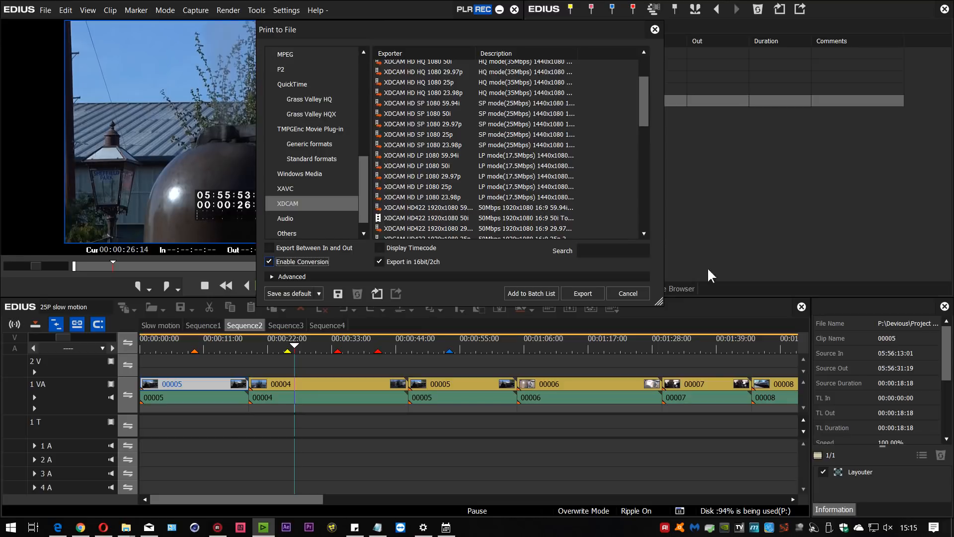
pyautogui.click(627, 293)
# Open System Settings and show the GPU page of the RED importer/exporter settings.
pyautogui.click(287, 11)
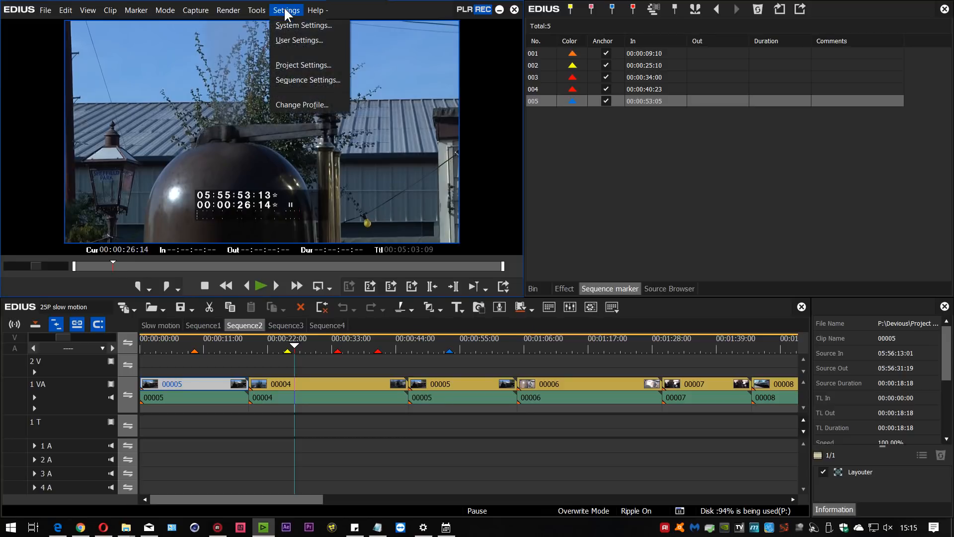
pyautogui.click(300, 25)
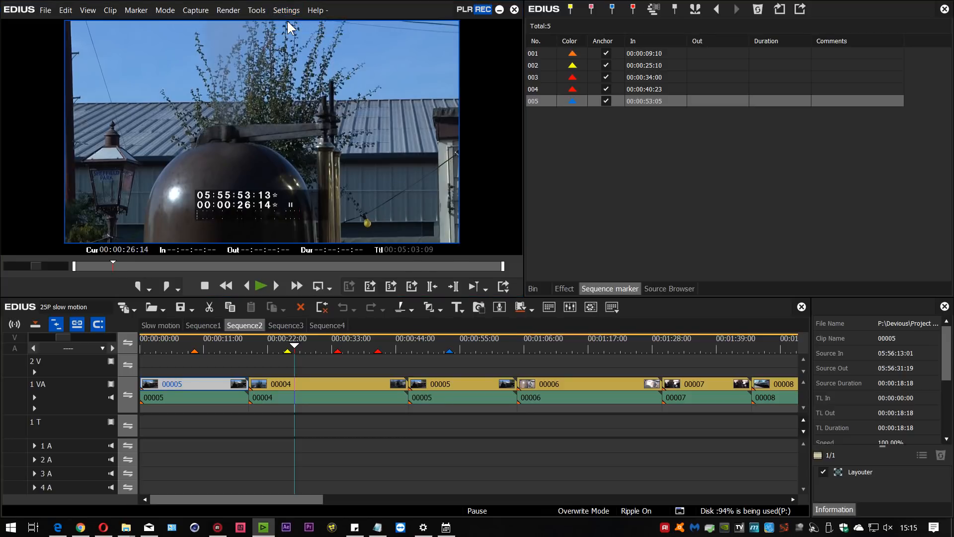
pyautogui.click(414, 107)
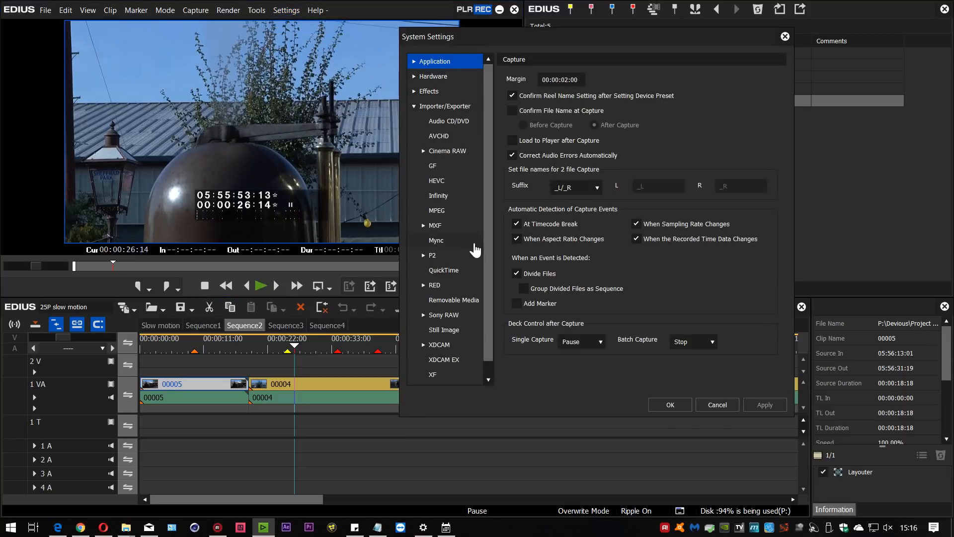
pyautogui.click(437, 286)
pyautogui.click(424, 286)
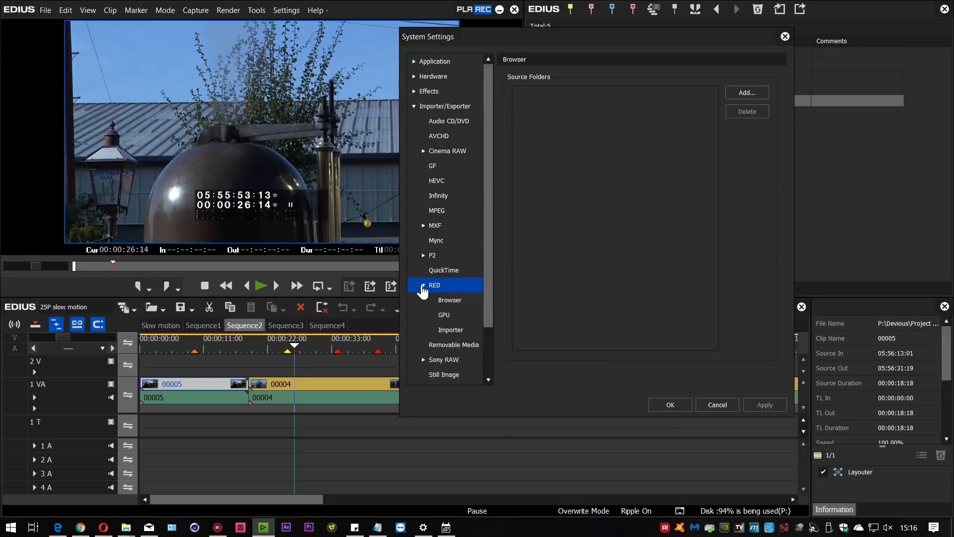
pyautogui.click(435, 316)
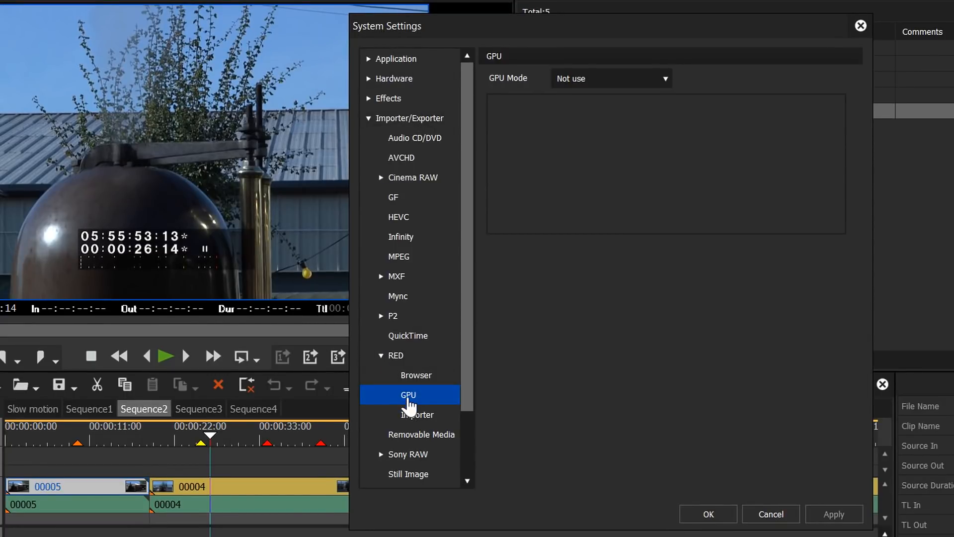
# Inspect the GPU Mode options for RED and choose Not use.
pyautogui.click(661, 87)
pyautogui.click(573, 101)
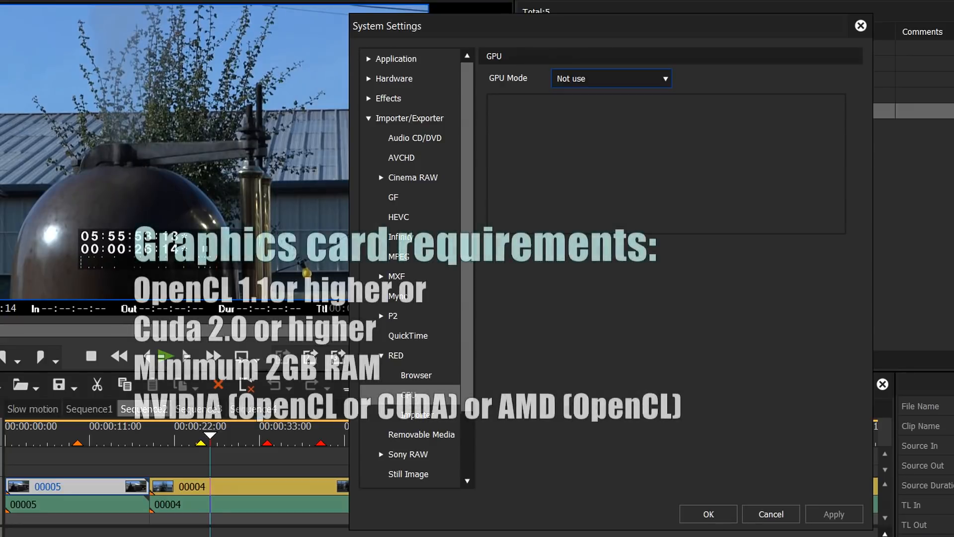
pyautogui.click(638, 87)
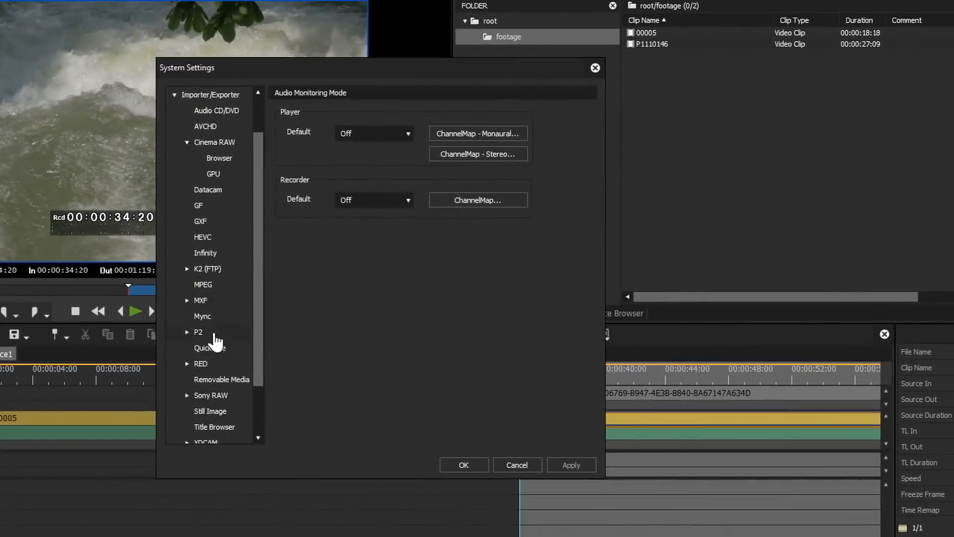
# Open the GPU page of the RED importer/exporter settings and set GPU Mode to CUDA.
pyautogui.click(219, 363)
pyautogui.click(187, 363)
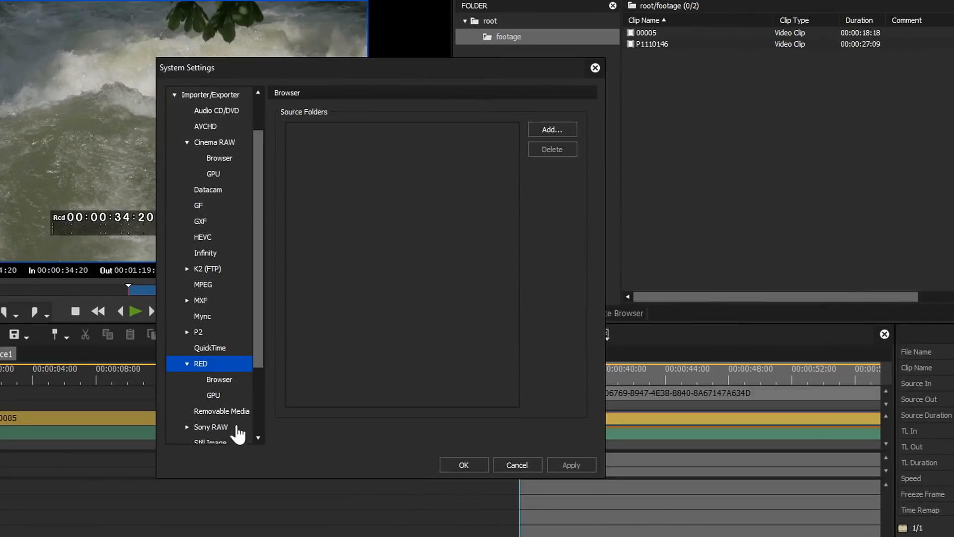
pyautogui.click(213, 395)
pyautogui.click(363, 113)
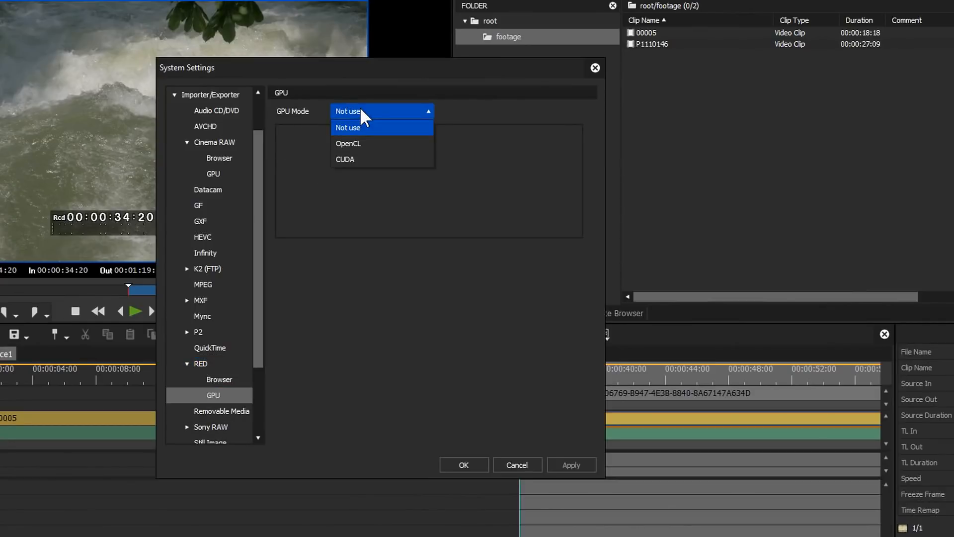
pyautogui.click(360, 160)
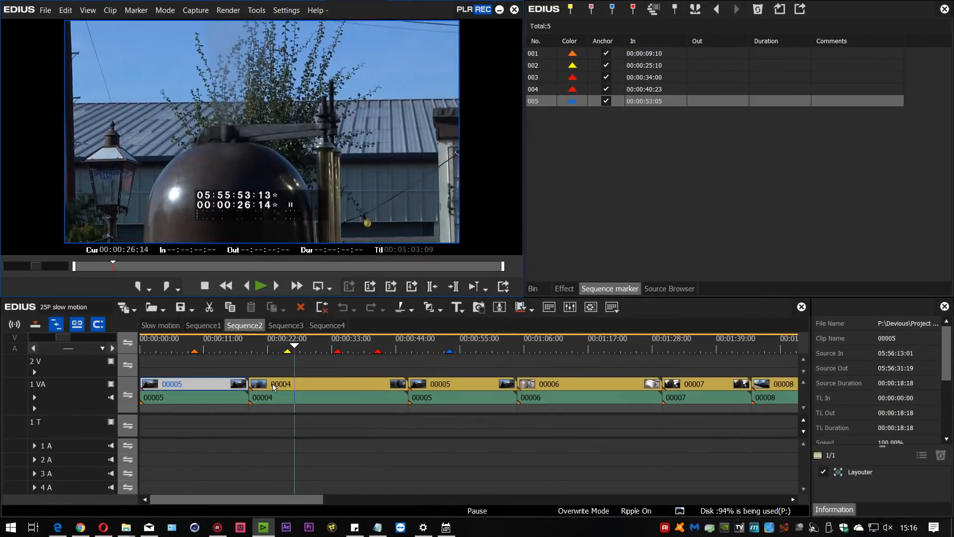
# Move the Sequence2 playhead to 00:00:59:10 and open the Closed Caption settings of the On Screen Display.
pyautogui.click(486, 339)
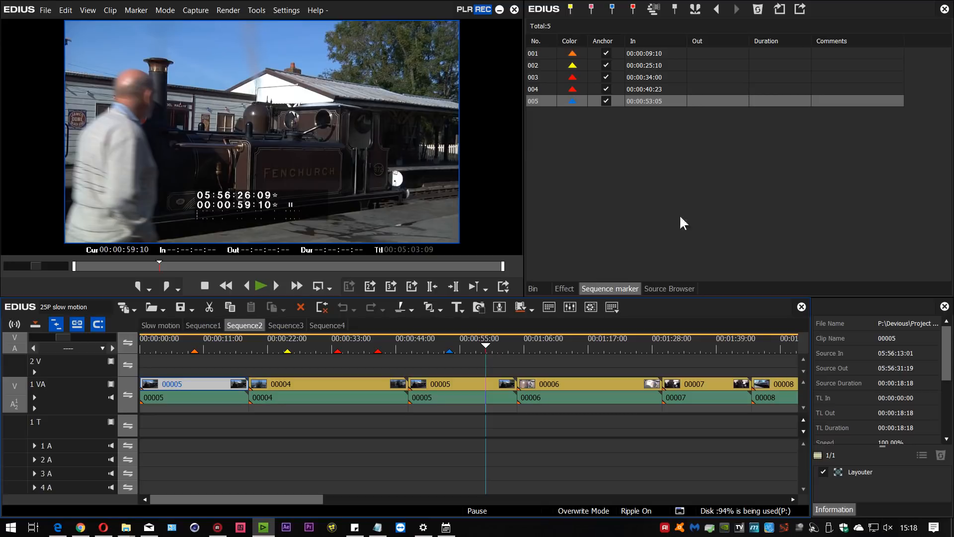
pyautogui.click(78, 10)
pyautogui.moveTo(150, 338)
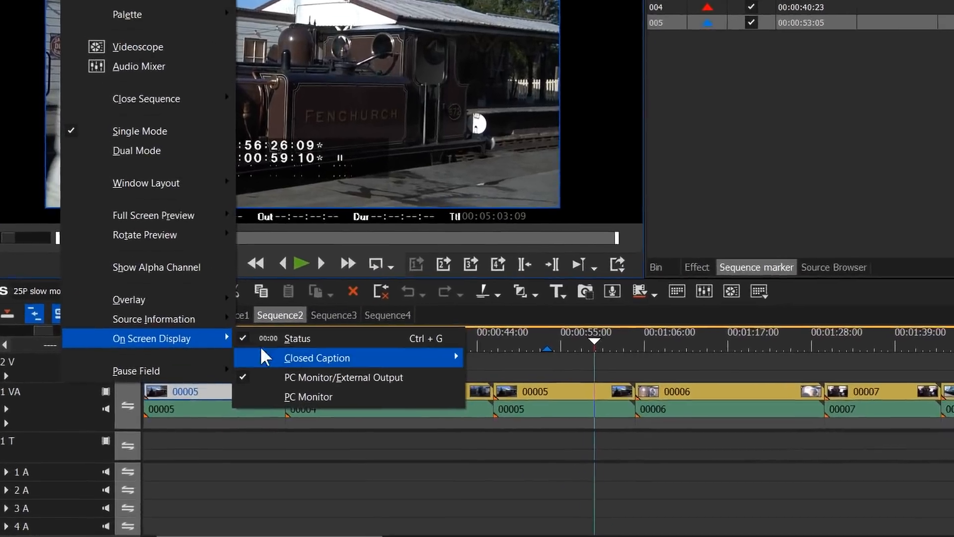
pyautogui.moveTo(279, 358)
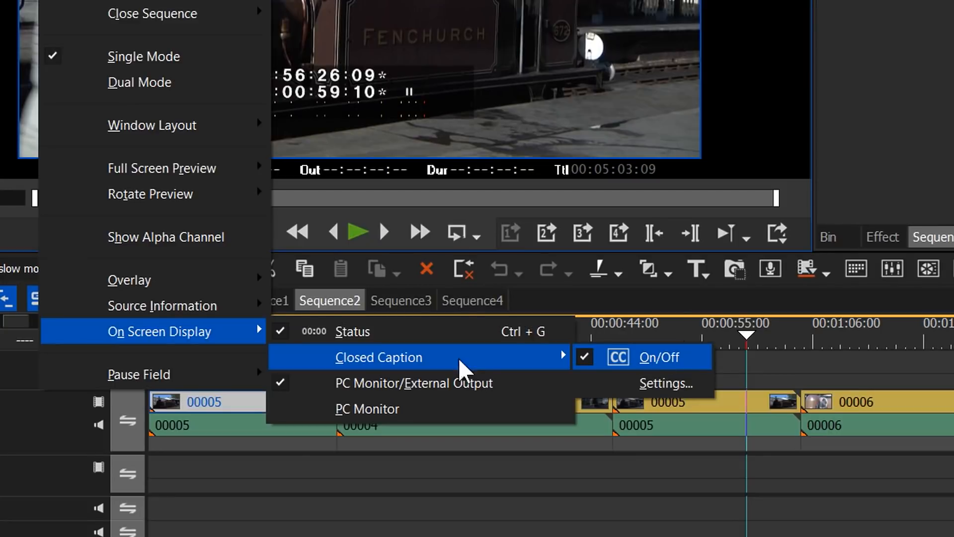
pyautogui.click(666, 382)
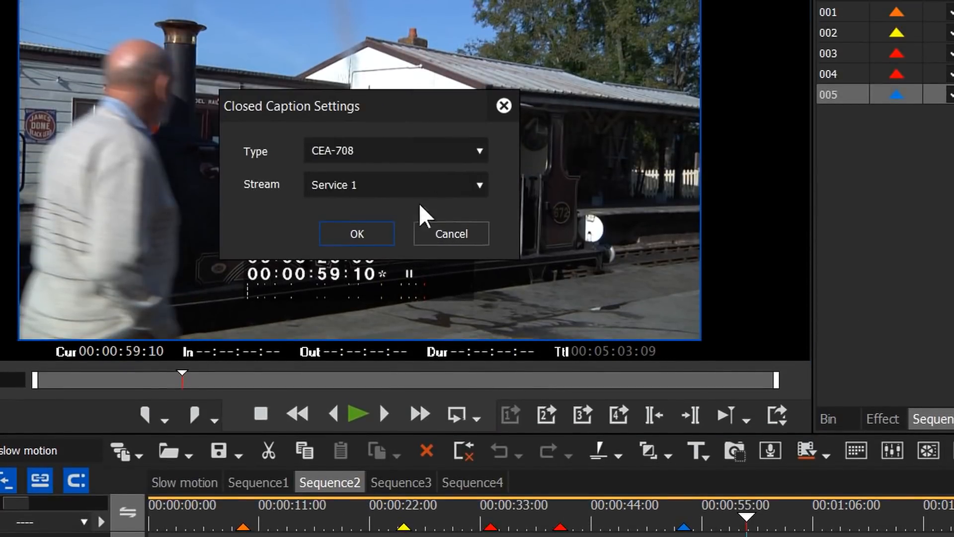
# Check the closed caption type and stream options, choose CEA-708 with Service 1, and confirm the settings.
pyautogui.click(398, 147)
pyautogui.click(395, 147)
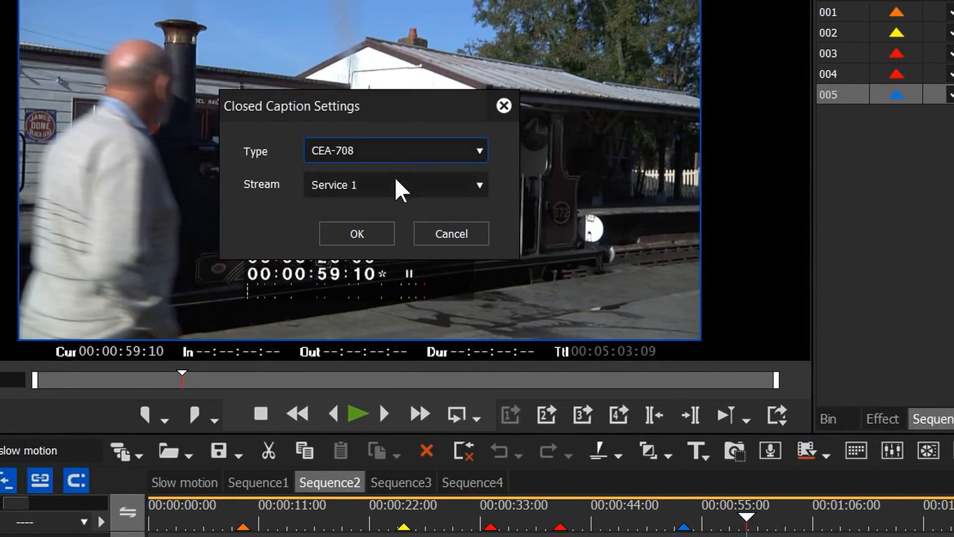
pyautogui.click(395, 178)
pyautogui.click(394, 177)
pyautogui.click(377, 147)
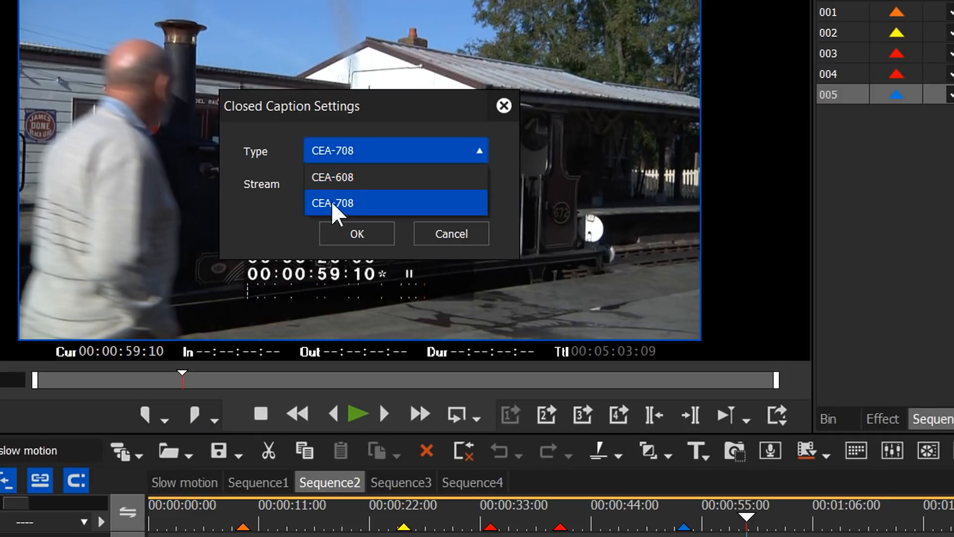
pyautogui.click(386, 202)
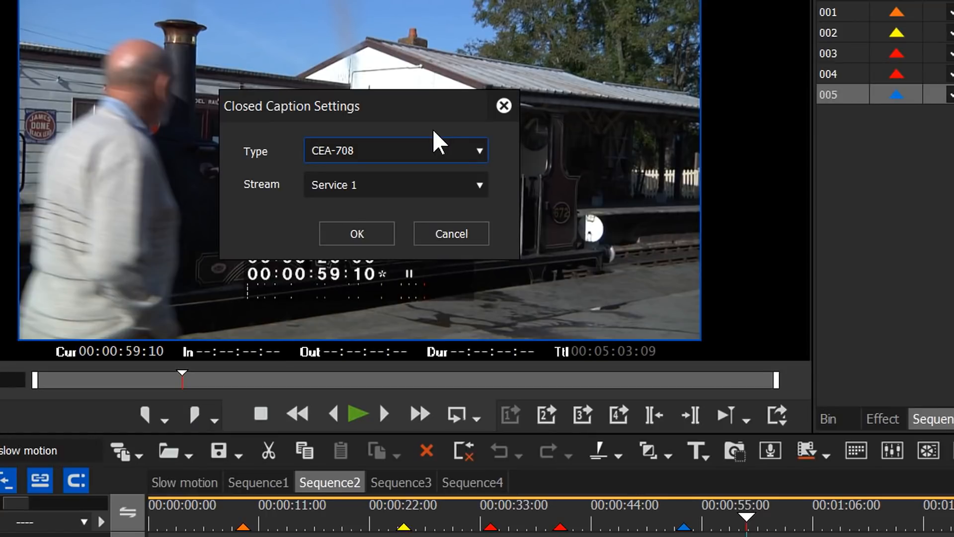
pyautogui.press('Tab')
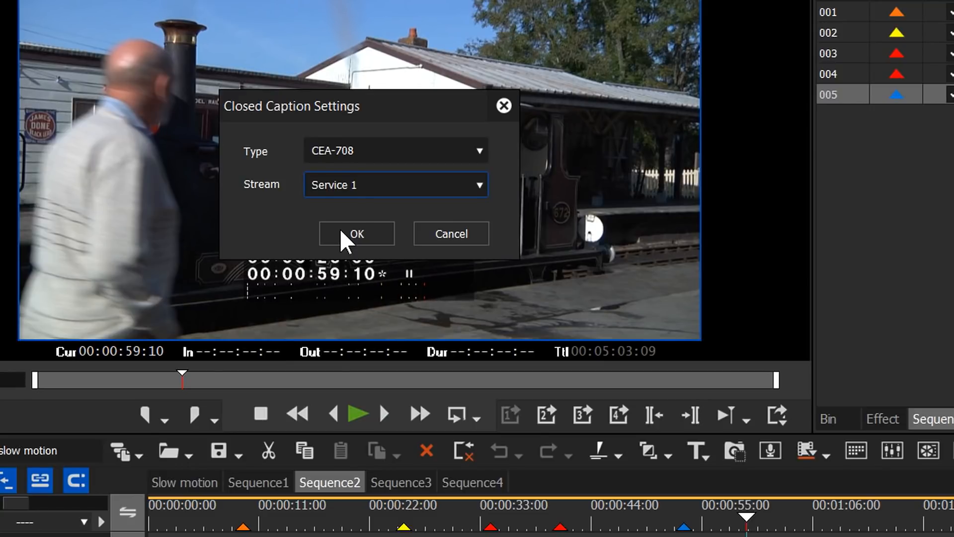
pyautogui.click(341, 231)
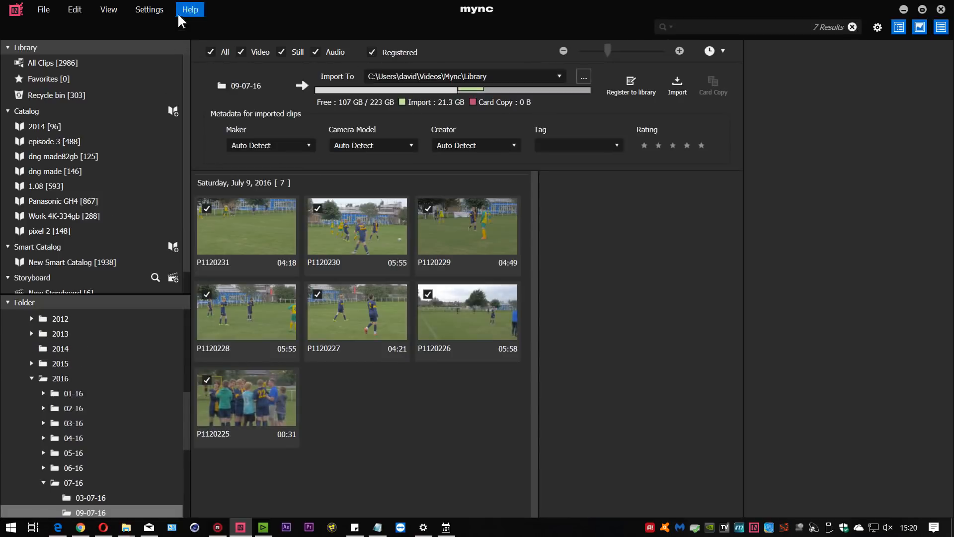
# In Mync's preview settings, enable Closed Caption and set its type to CEA 708.
pyautogui.click(150, 10)
pyautogui.click(172, 56)
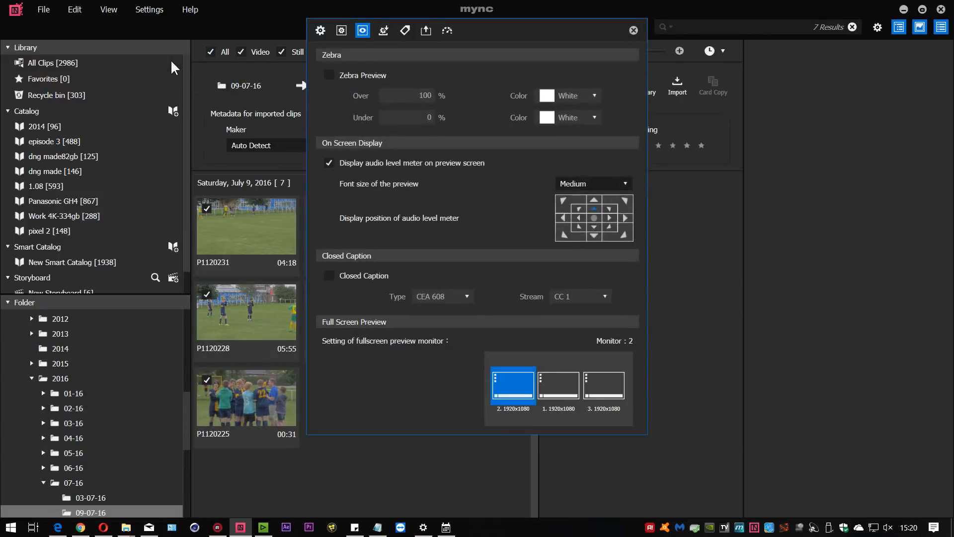
pyautogui.click(329, 274)
pyautogui.click(466, 294)
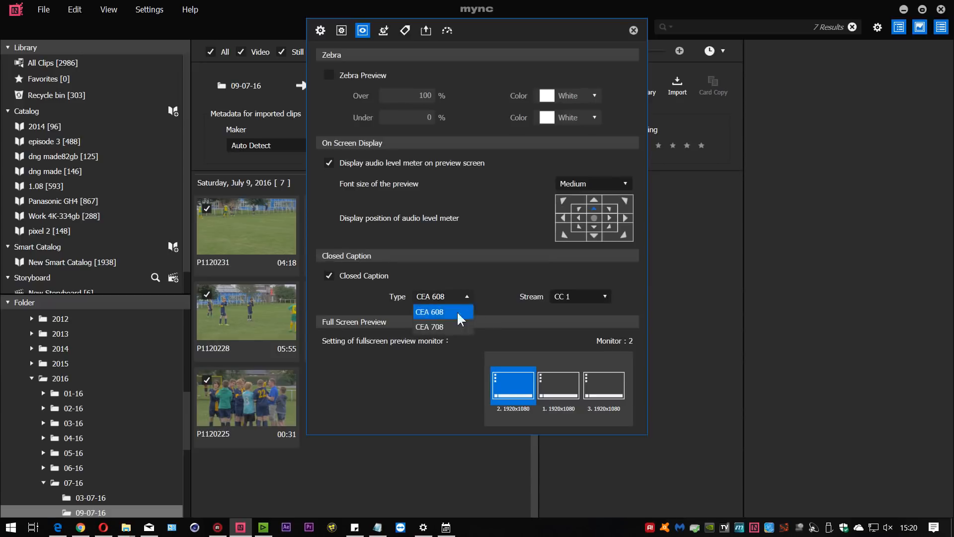
pyautogui.click(452, 326)
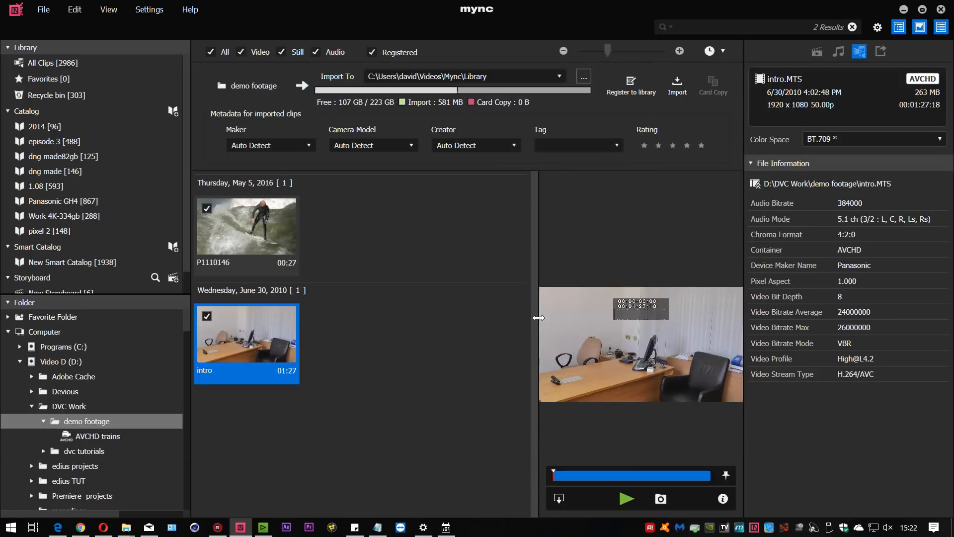
# Widen the preview area and briefly play the intro clip from about 00:00:36, then pause it.
pyautogui.moveTo(340, 312); pyautogui.dragTo(338, 313)
pyautogui.moveTo(380, 477); pyautogui.dragTo(463, 482)
pyautogui.press('space')
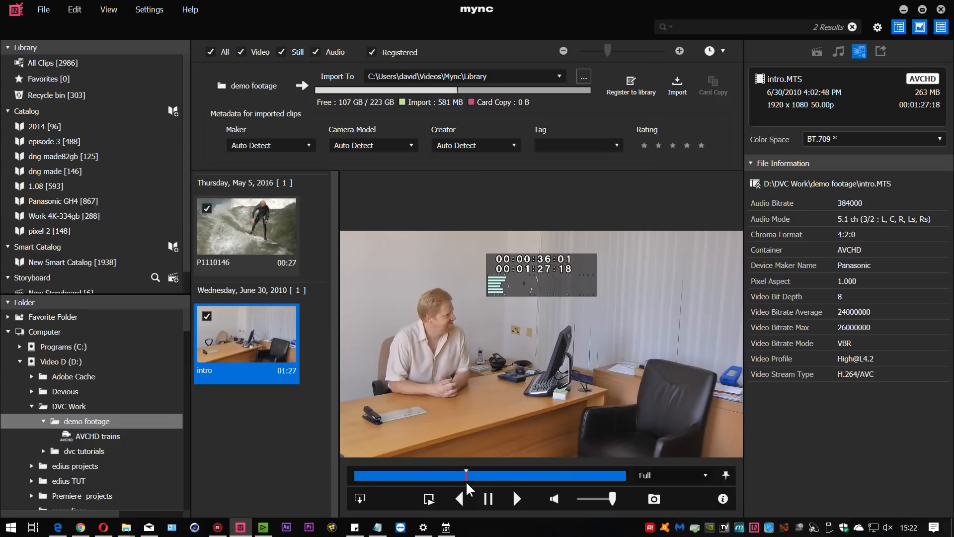
pyautogui.press('space')
# Step the intro clip forward frame by frame to 00:00:37:01 to examine the 50p timecode display.
pyautogui.click(513, 497)
pyautogui.click(514, 497)
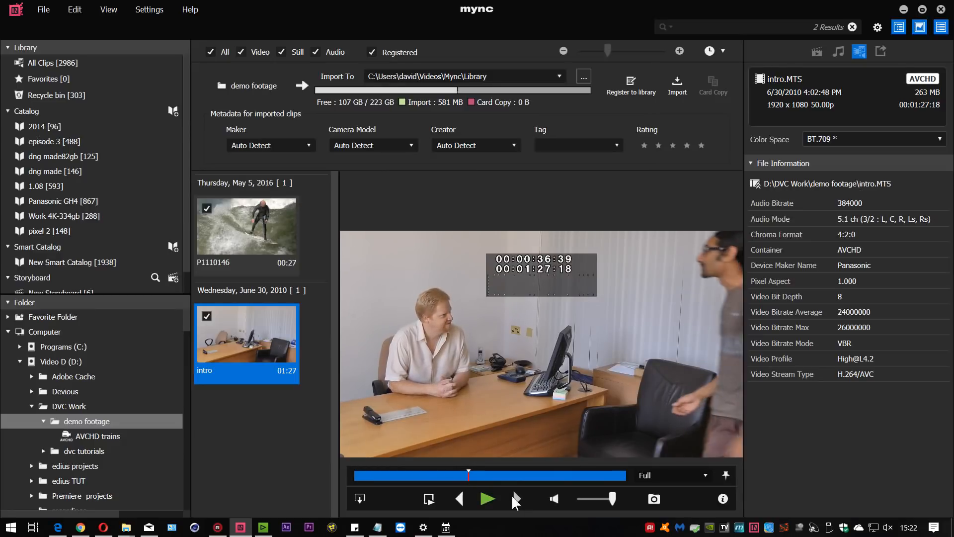
pyautogui.click(514, 497)
pyautogui.click(514, 497)
pyautogui.click(514, 497)
pyautogui.click(512, 495)
pyautogui.click(513, 496)
pyautogui.click(512, 496)
pyautogui.click(512, 495)
pyautogui.click(512, 496)
pyautogui.click(513, 496)
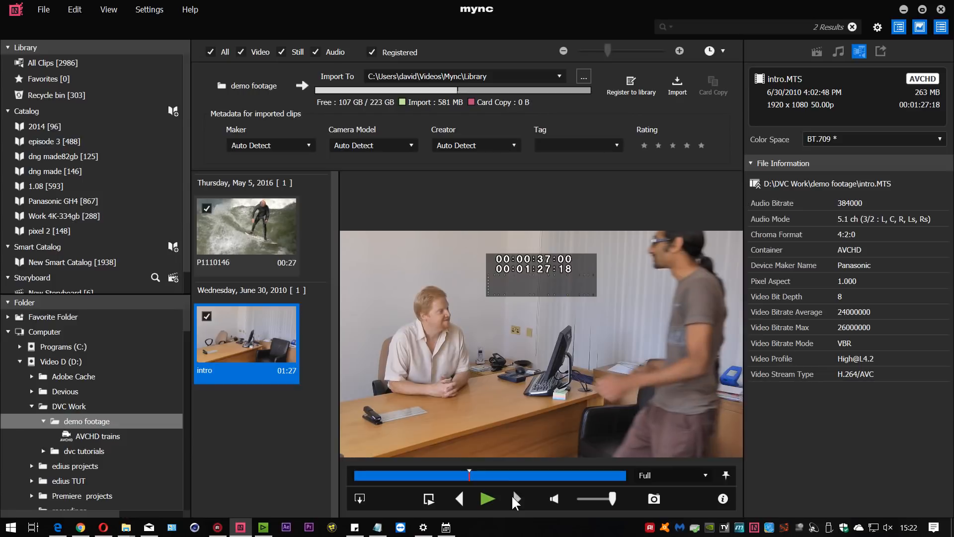
pyautogui.click(512, 496)
pyautogui.click(512, 495)
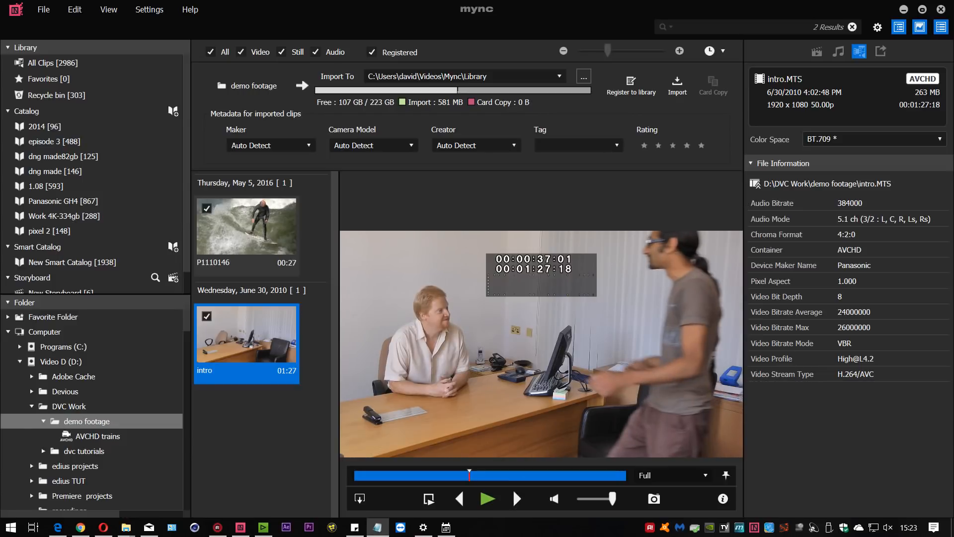